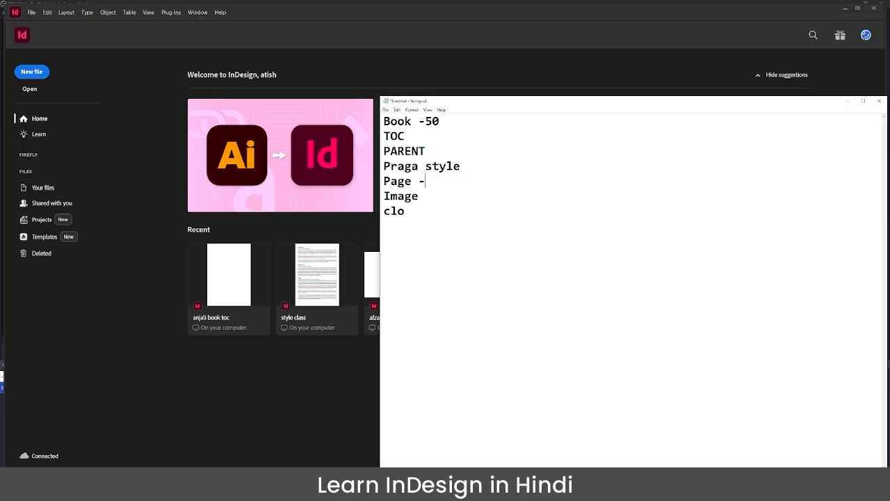
- Add a dash after "Page" in the book planning notes
type("-")
key("BackSpace")
key("BackSpace")
type("ol")
- Review the book specification notes for page size, page order, text styles, margins, page numbering and images
left_click(274, 438)
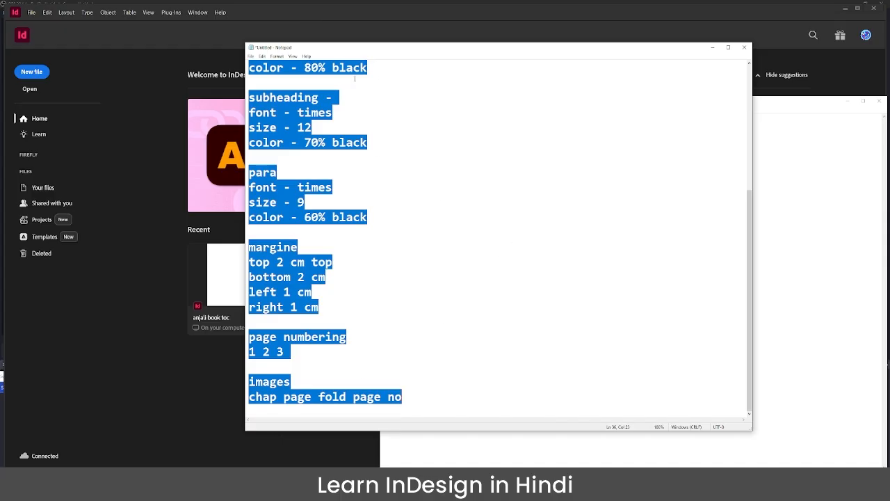
scroll(419, 171, "up", 5)
left_click(351, 157)
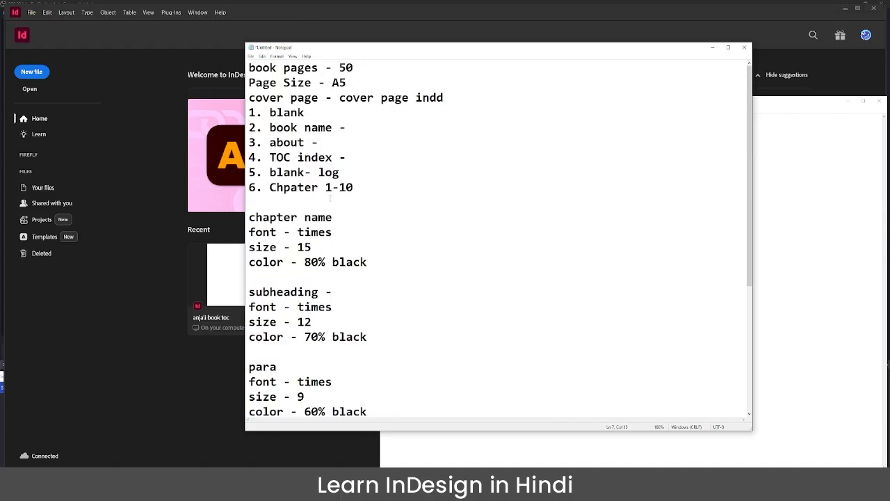
scroll(330, 198, "down", 2)
scroll(332, 198, "up", 2)
left_click(309, 112)
scroll(357, 198, "down", 2)
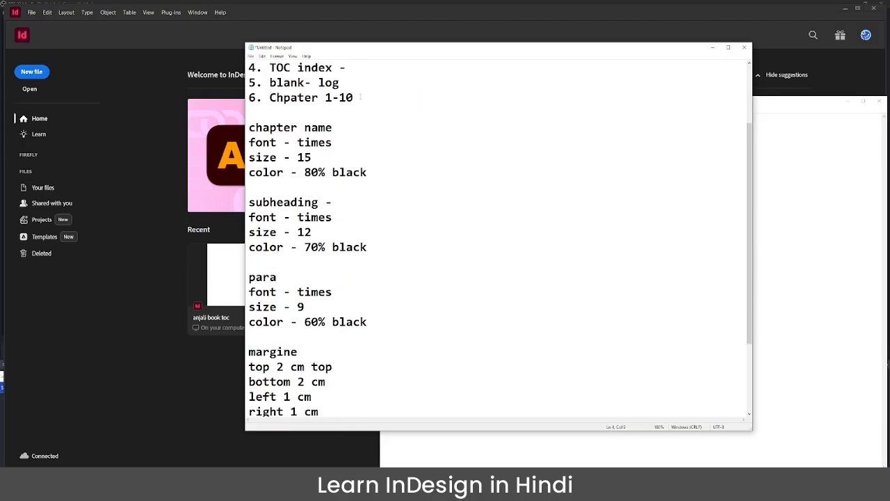
scroll(366, 209, "down", 1)
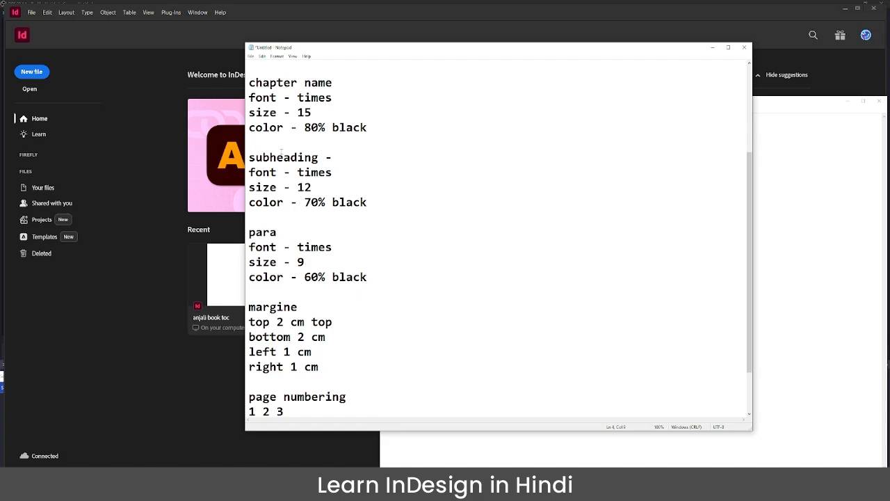
scroll(334, 213, "down", 1)
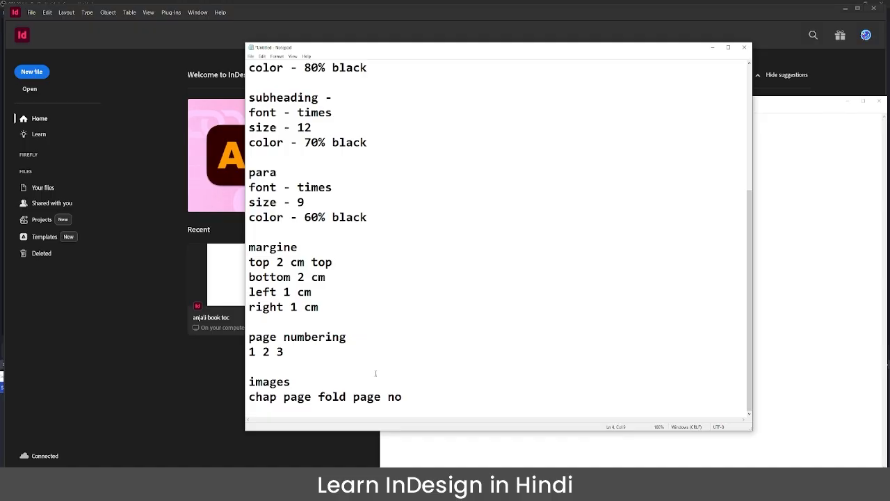
- Switch to InDesign, start a new document from the A5 print preset and empty its name field
left_click(332, 22)
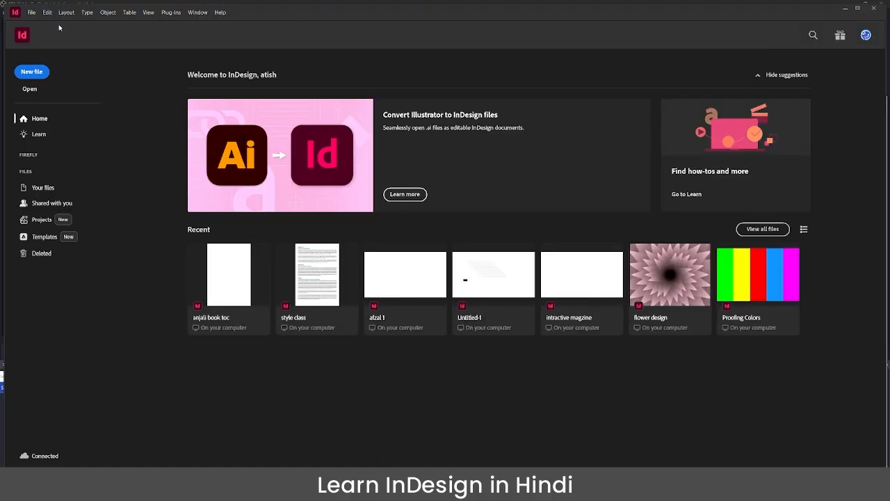
left_click(40, 71)
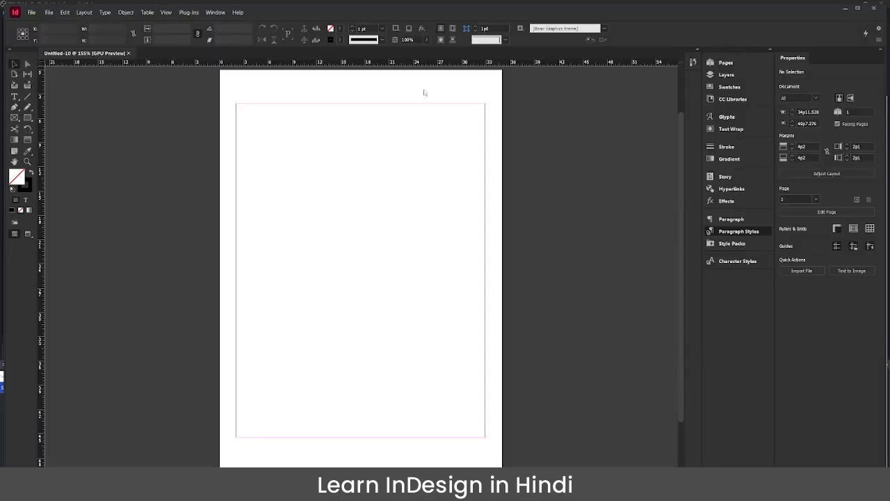
left_click(425, 80)
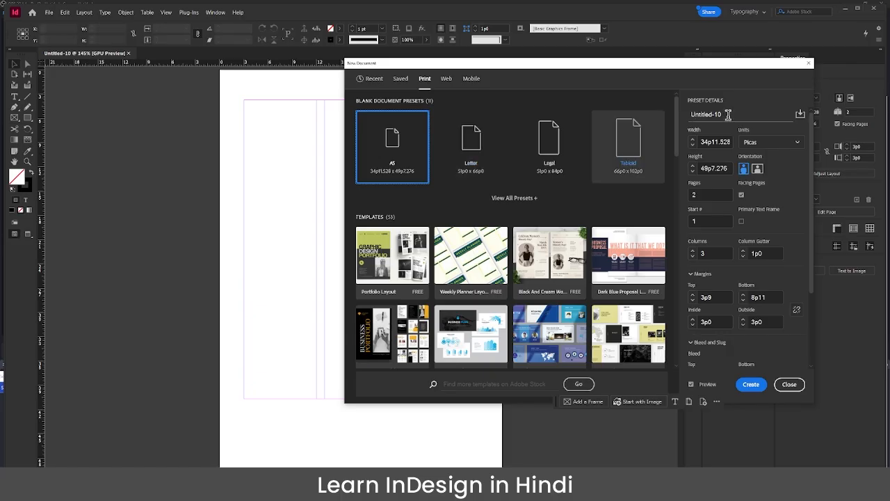
key("BackSpace")
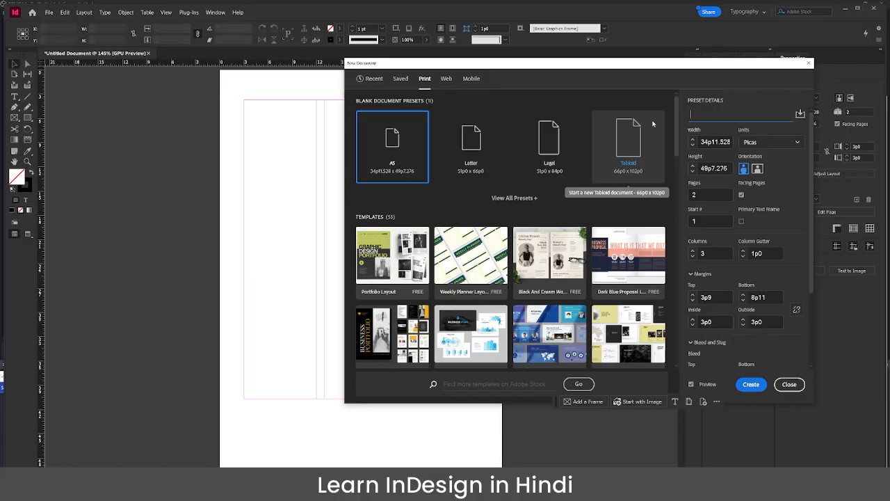
type("Shayan ")
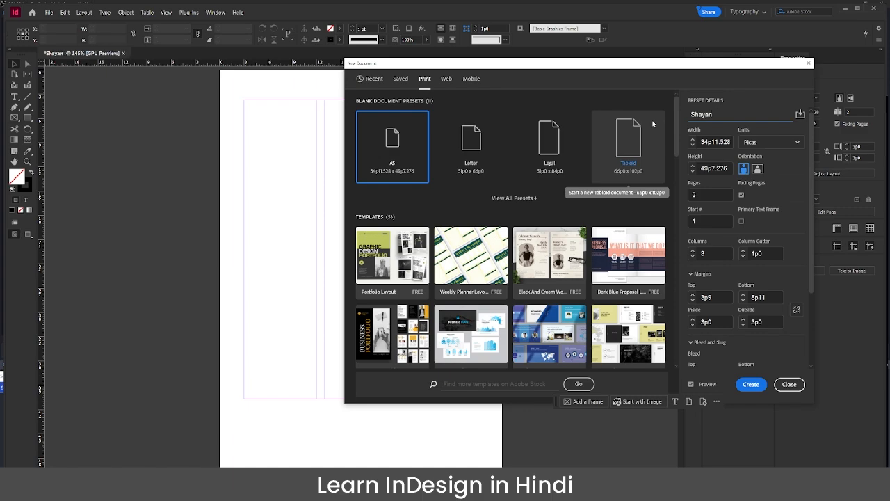
type("Hist")
key("BackSpace")
key("BackSpace")
key("BackSpace")
key("BackSpace")
key("BackSpace")
key("BackSpace")
key("BackSpace")
key("BackSpace")
key("BackSpace")
key("BackSpace")
key("BackSpace")
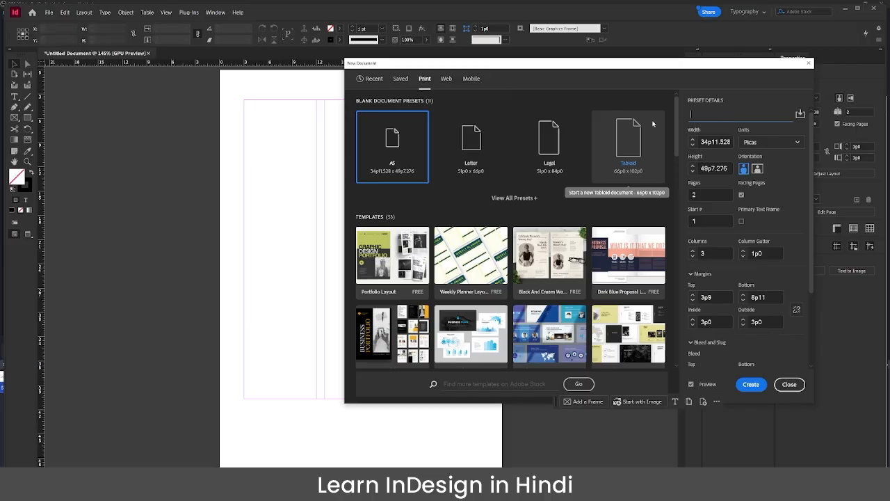
- Name the new document "12 Rules of Life" and set its units to pixels
type("12 R")
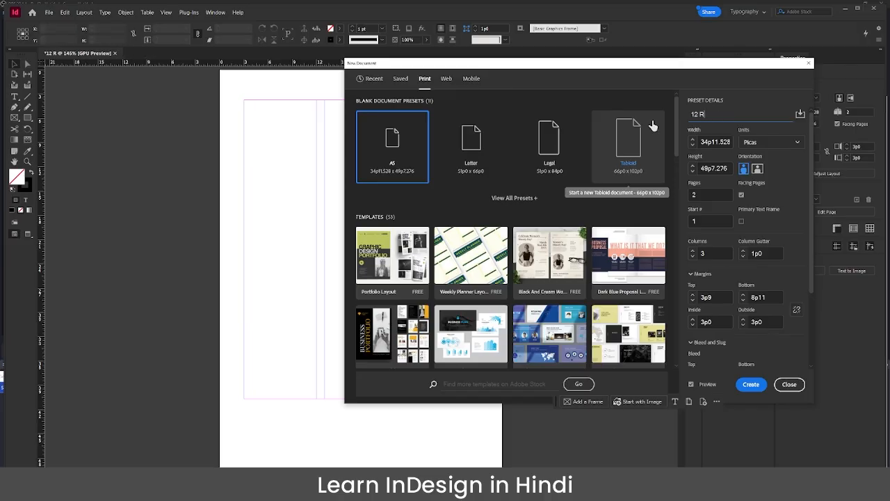
type("ules of Li")
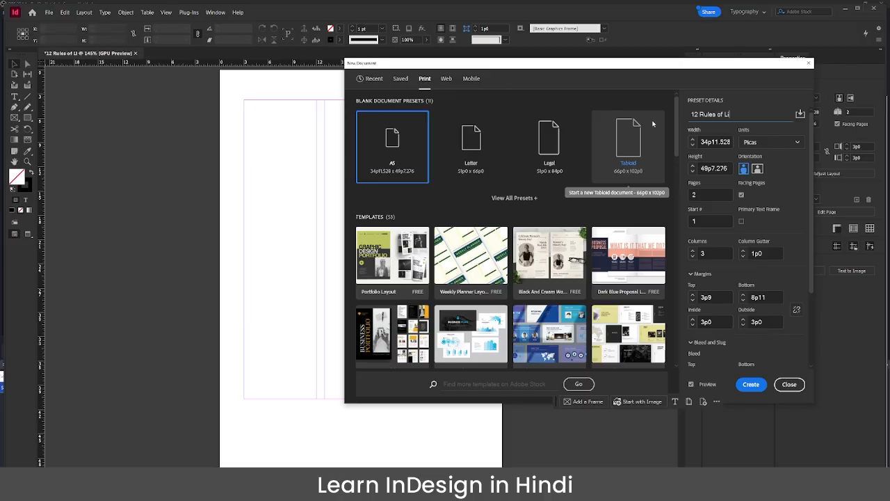
type("fe")
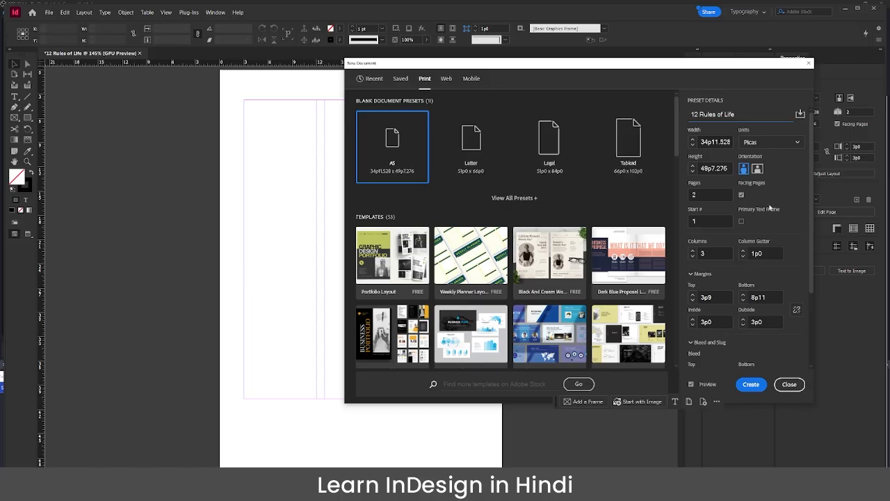
left_click(770, 143)
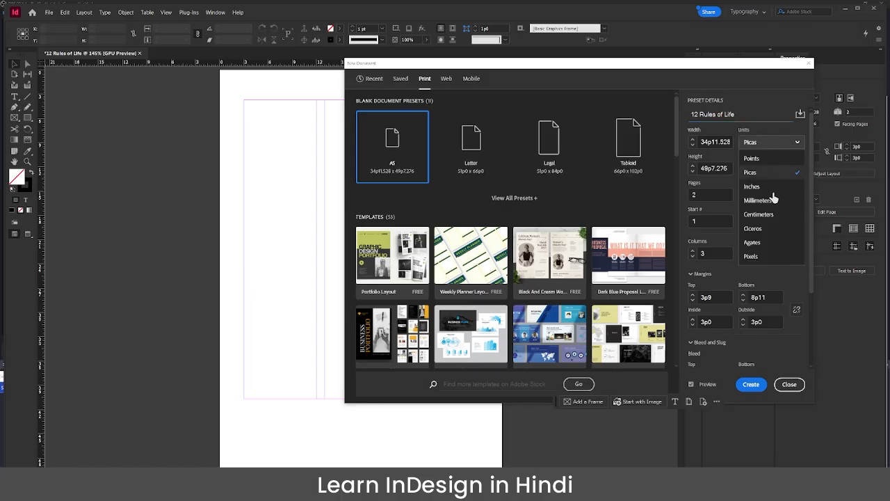
left_click(764, 257)
- Configure the document with 1 page, facing pages off, a primary text frame and 2 columns
double_click(717, 194)
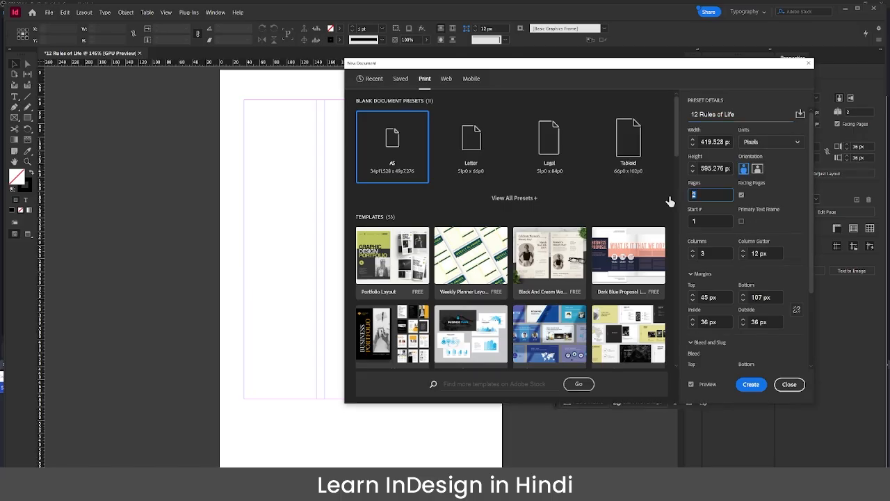
type("1")
left_click(741, 195)
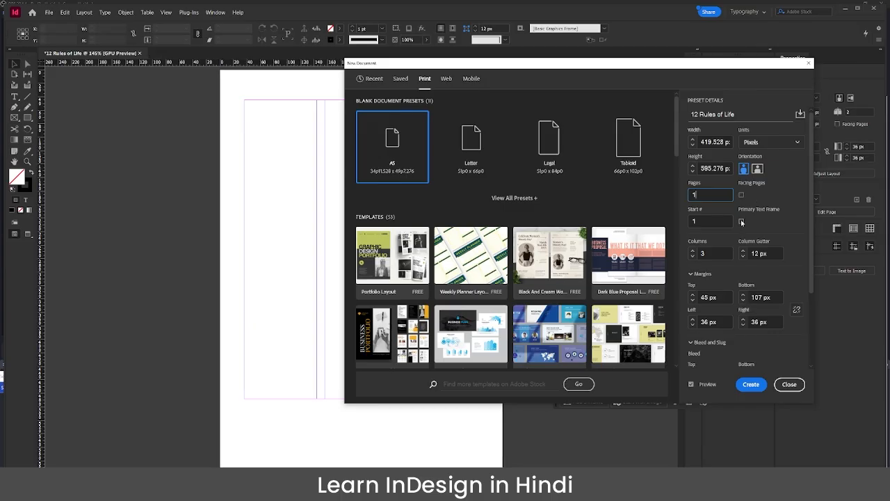
left_click(742, 222)
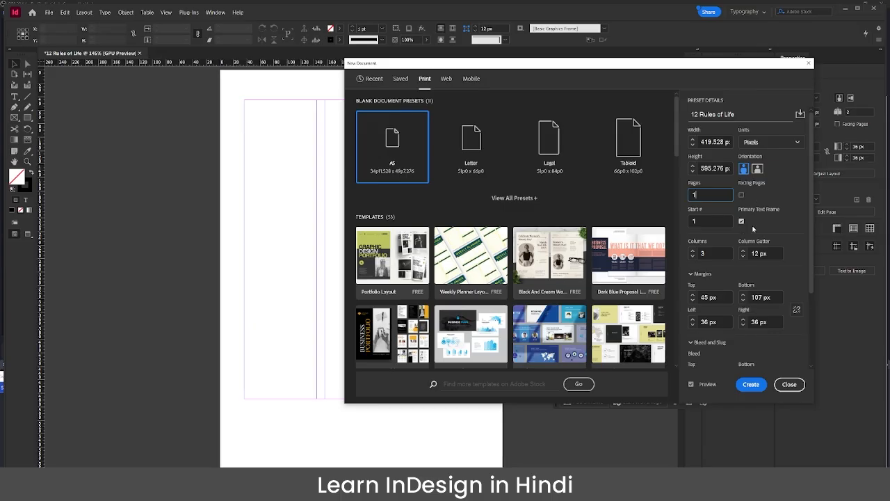
left_click(693, 257)
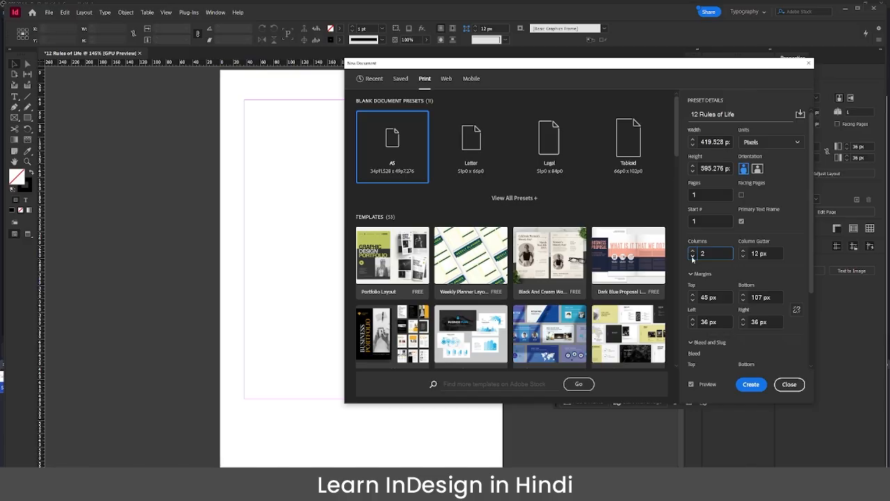
- Set the margins to 50 px top and bottom and 25 px left and right, and create the document
left_click(722, 298)
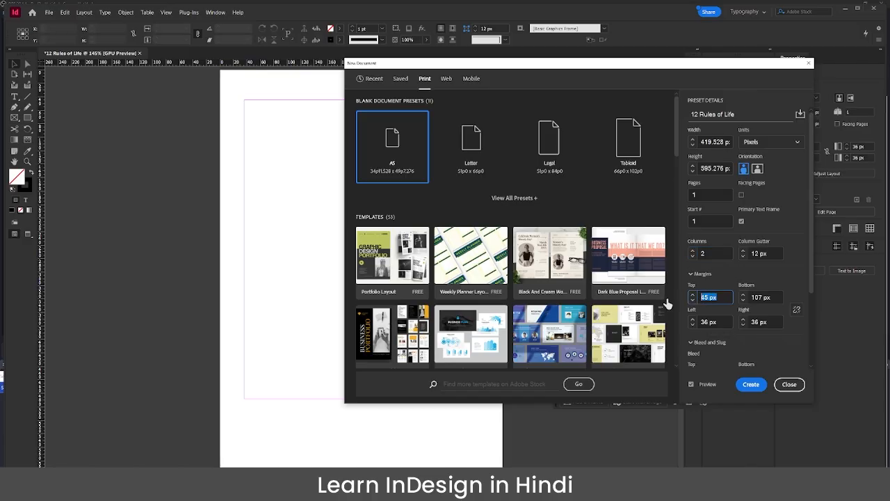
type("50")
key("Tab")
type("50")
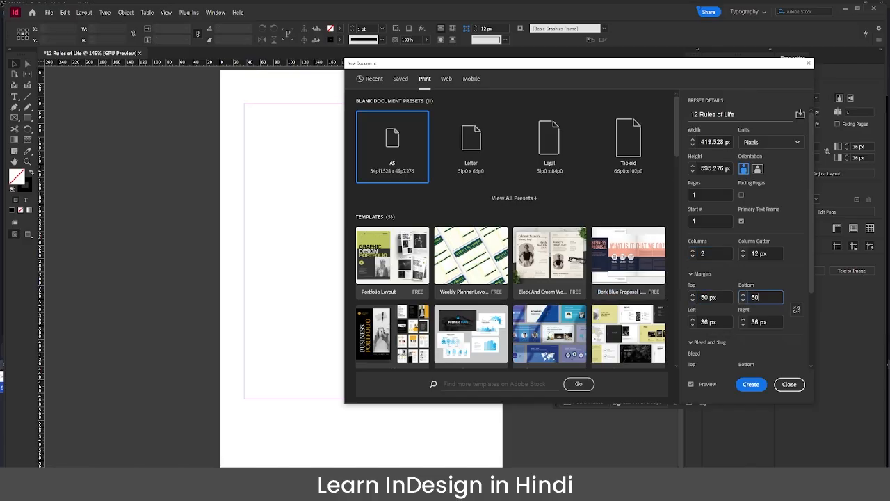
key("Tab")
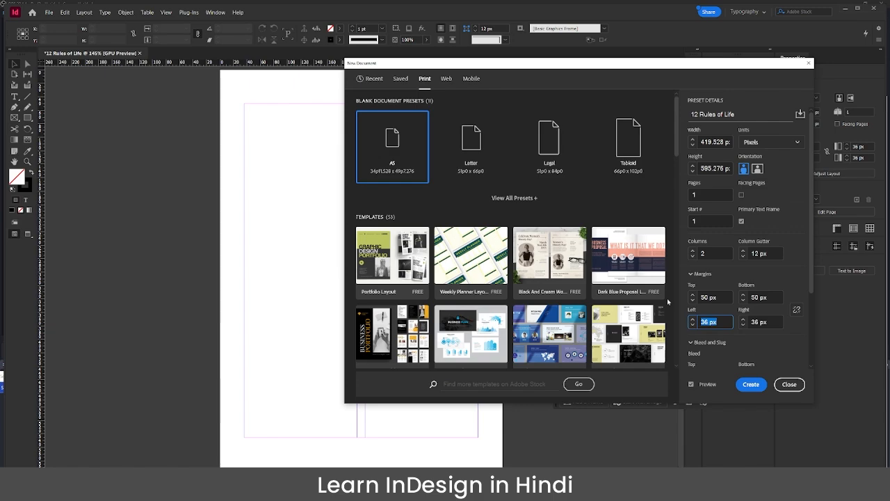
type("25")
key("Tab")
type("25")
key("Tab")
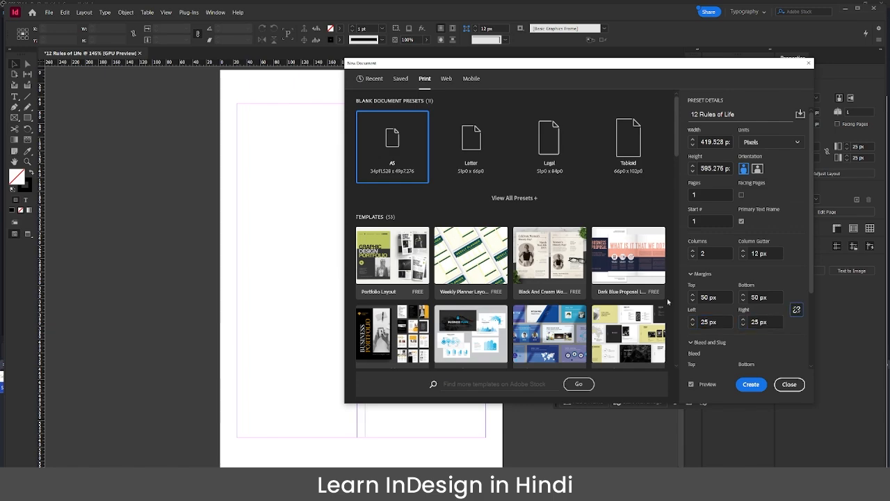
left_click(751, 385)
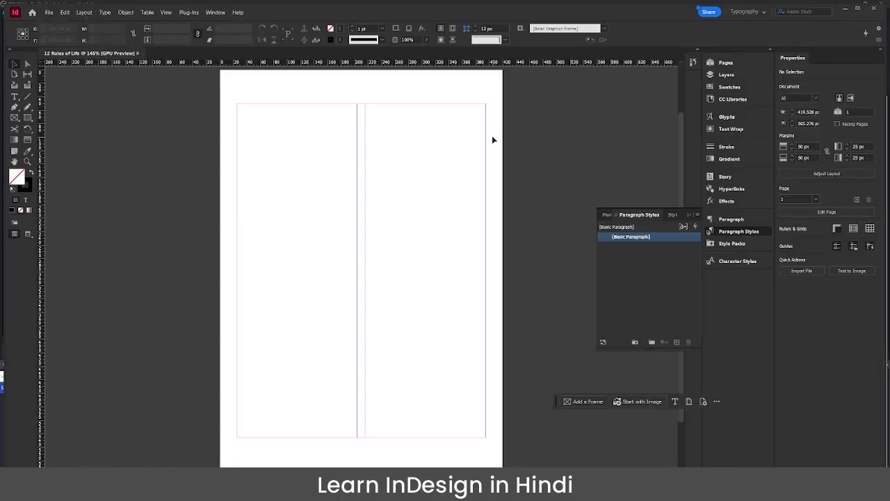
- Save the document as "12 Rules of Life" in a new desktop folder also named "12 Rules of Life"
left_click(49, 12)
left_click(58, 70)
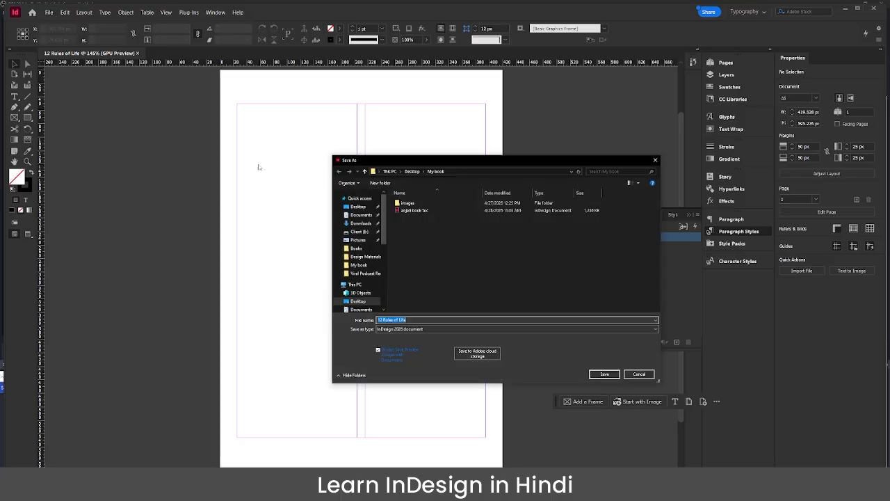
left_click(357, 207)
right_click(490, 250)
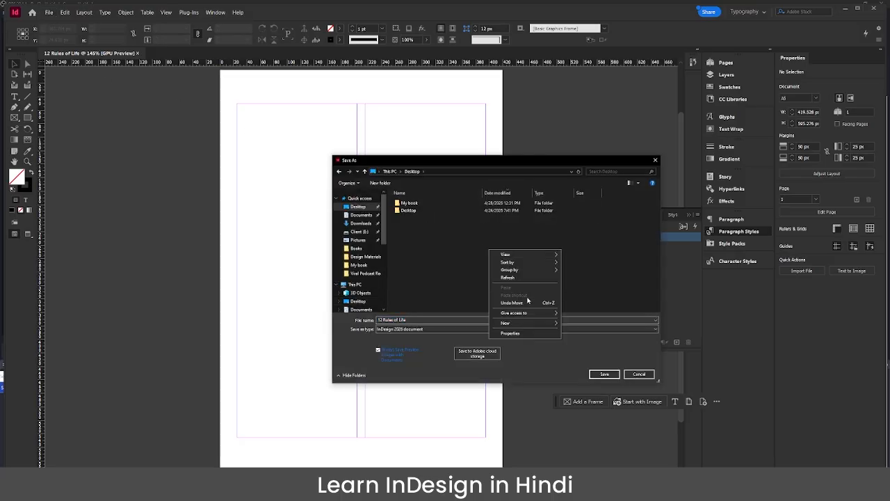
mouse_move(543, 324)
left_click(578, 324)
type("12")
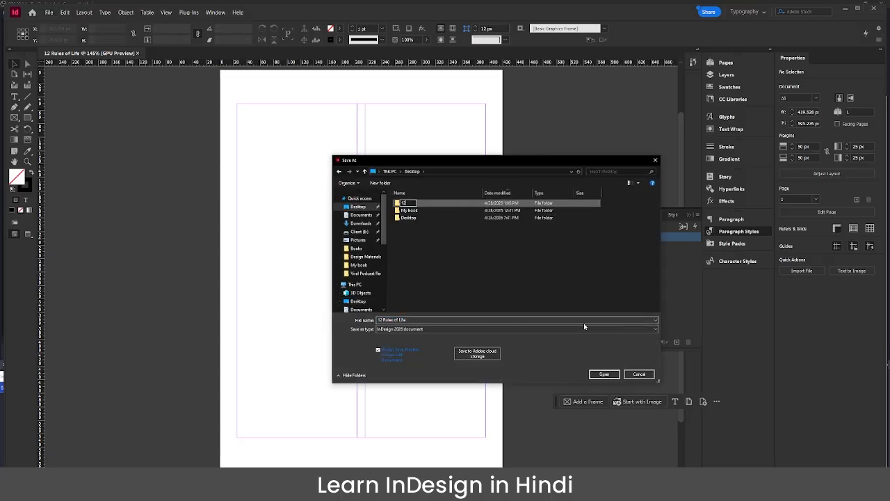
type(" Rules")
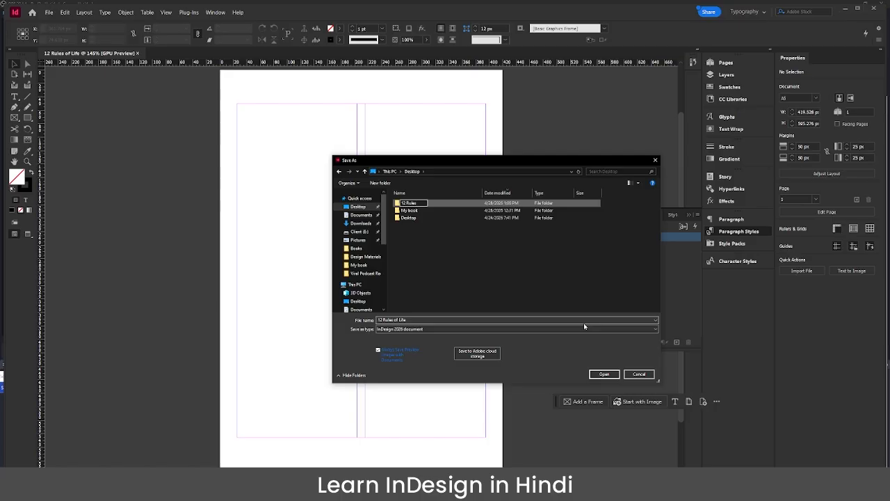
type(" of Life")
left_click(605, 375)
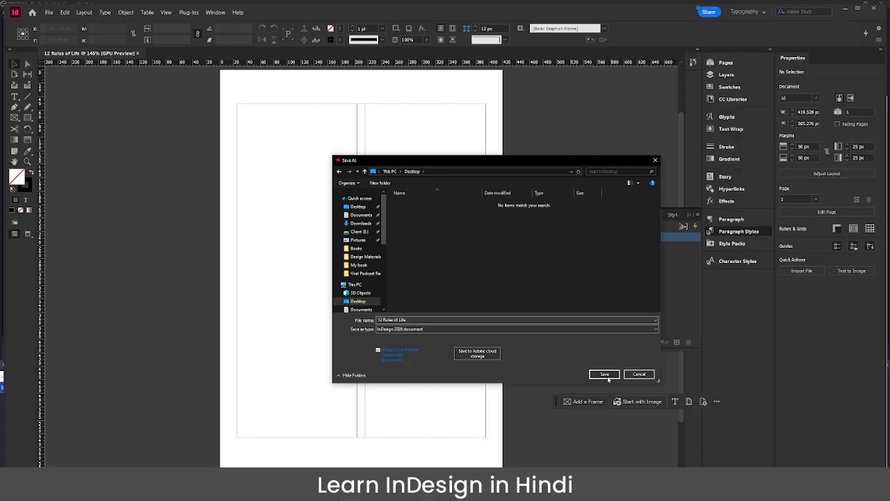
left_click(607, 375)
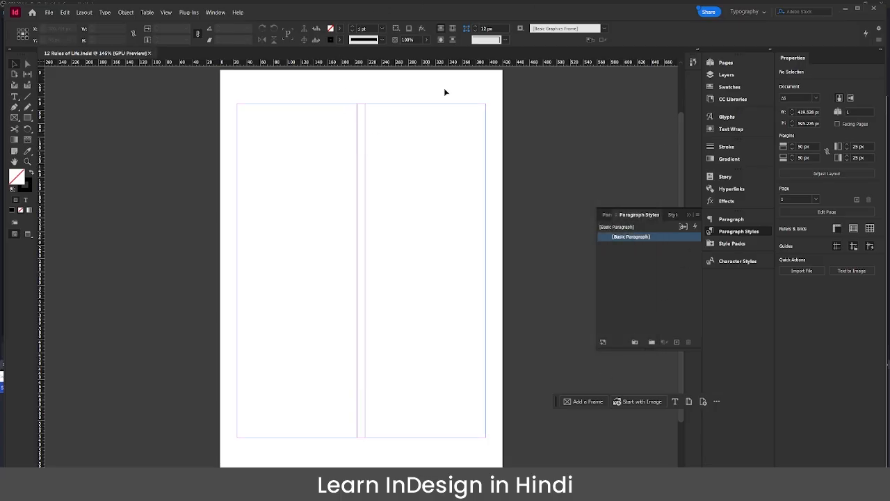
- Reset the Typography workspace and bring back the document properties display
left_click(224, 12)
mouse_move(227, 29)
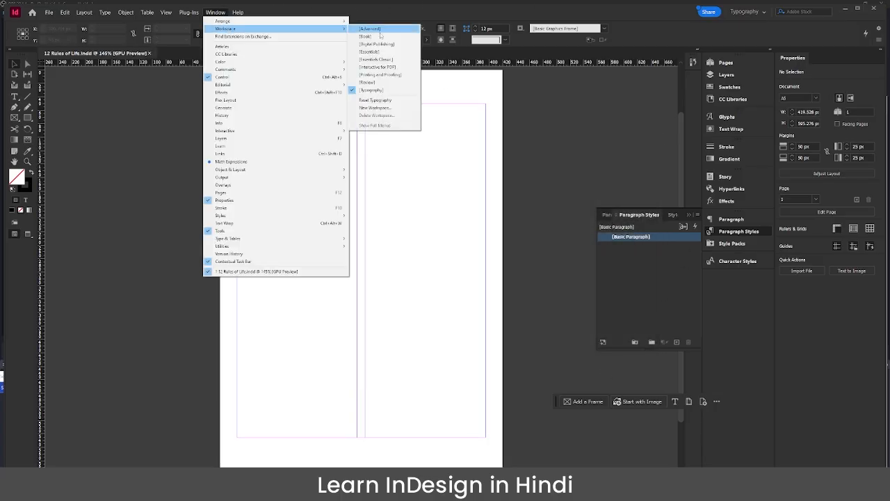
left_click(386, 101)
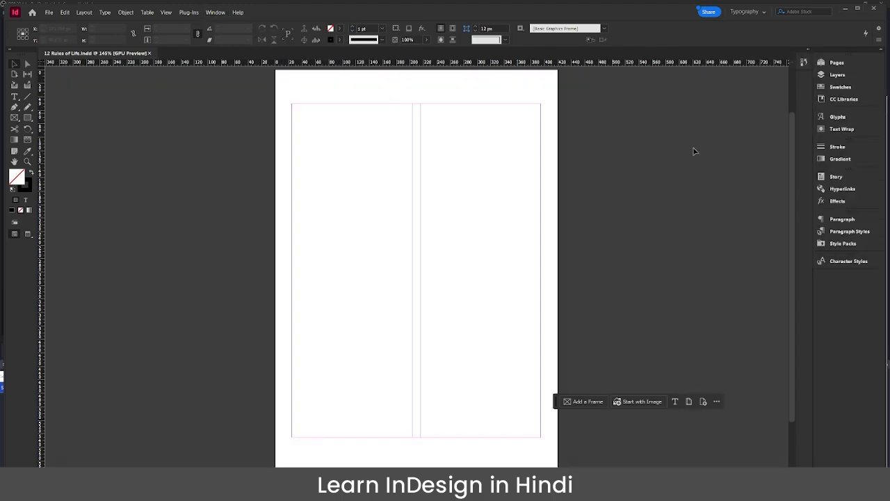
left_click(215, 12)
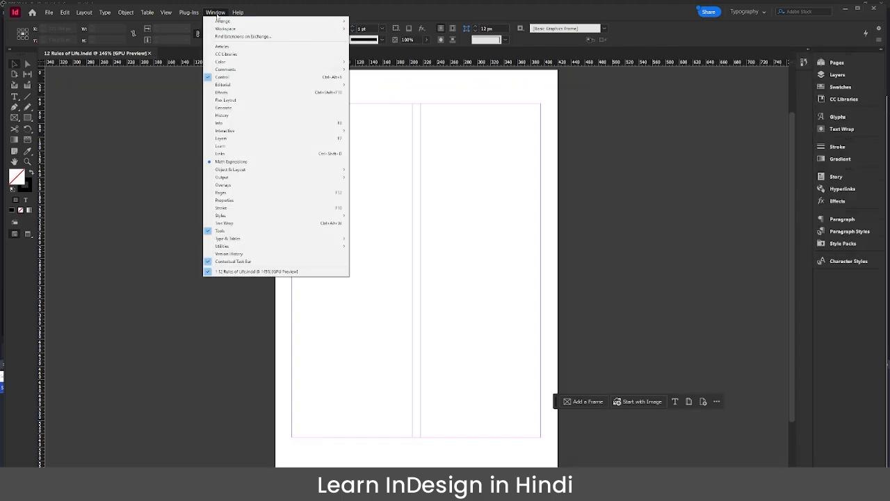
left_click(285, 200)
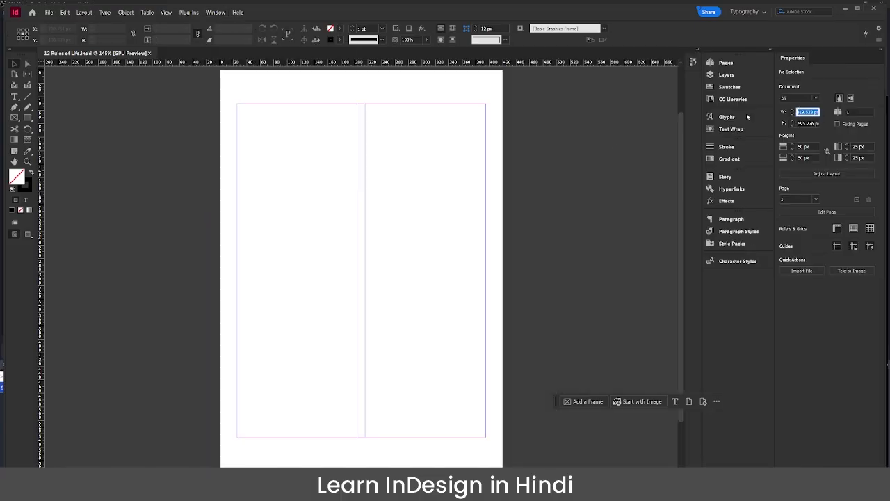
left_click(615, 141)
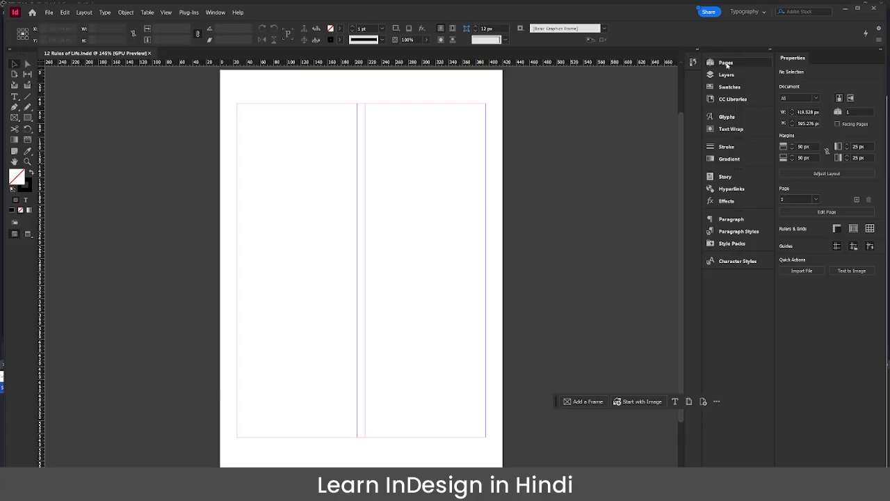
- Open the A-Parent page for editing
left_click(726, 63)
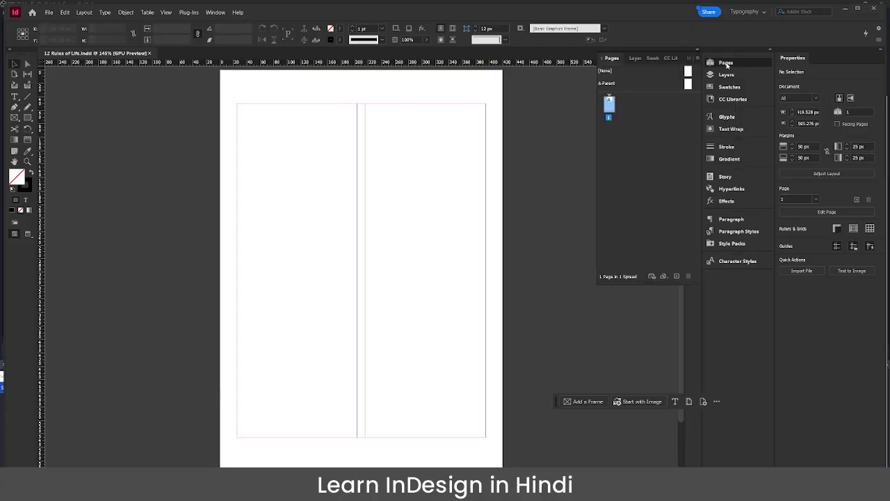
double_click(607, 83)
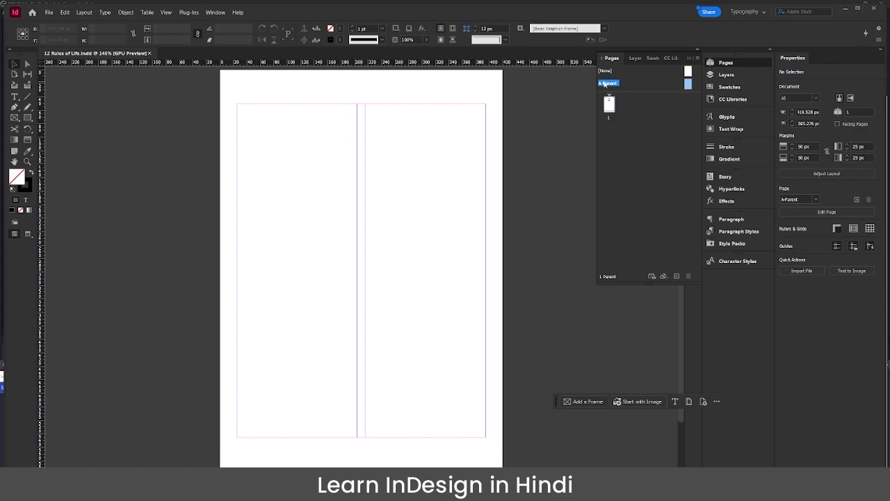
scroll(477, 141, "down", 1)
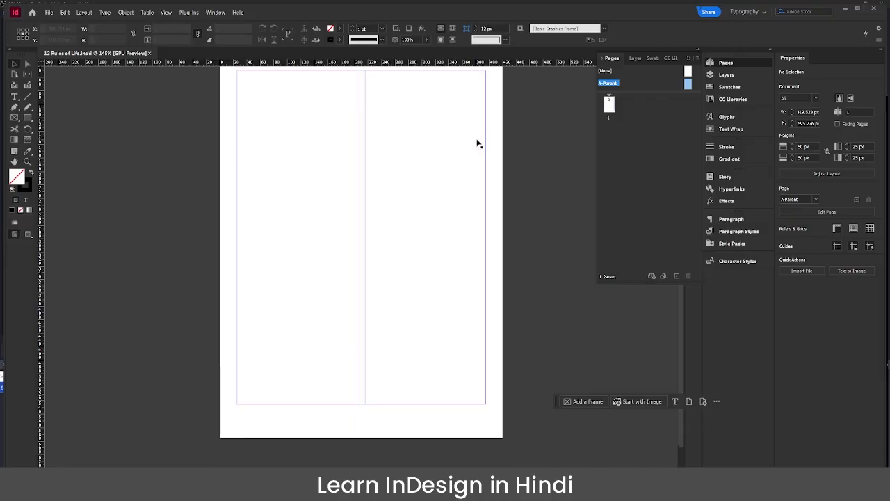
scroll(478, 144, "down", 1)
scroll(286, 198, "up", 3)
scroll(257, 166, "down", 2)
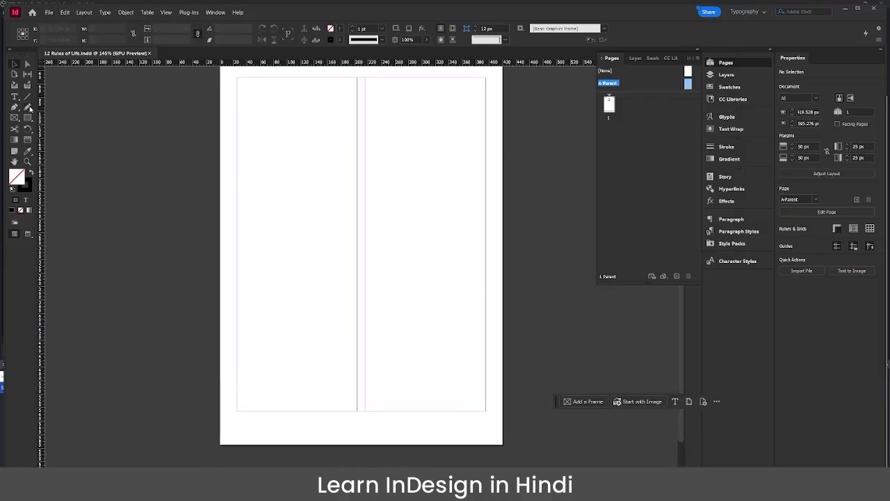
- Select the two-column primary text frame on the parent page to examine its extent
left_click(14, 96)
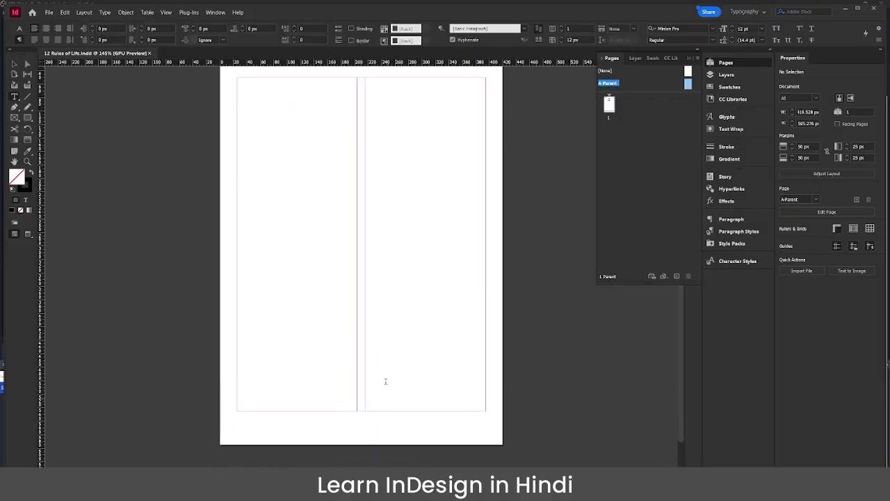
left_click(398, 361)
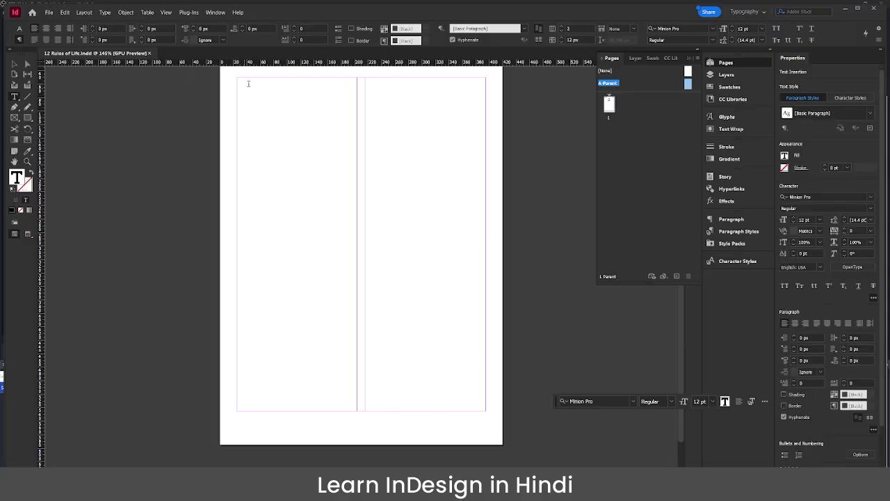
left_click(14, 64)
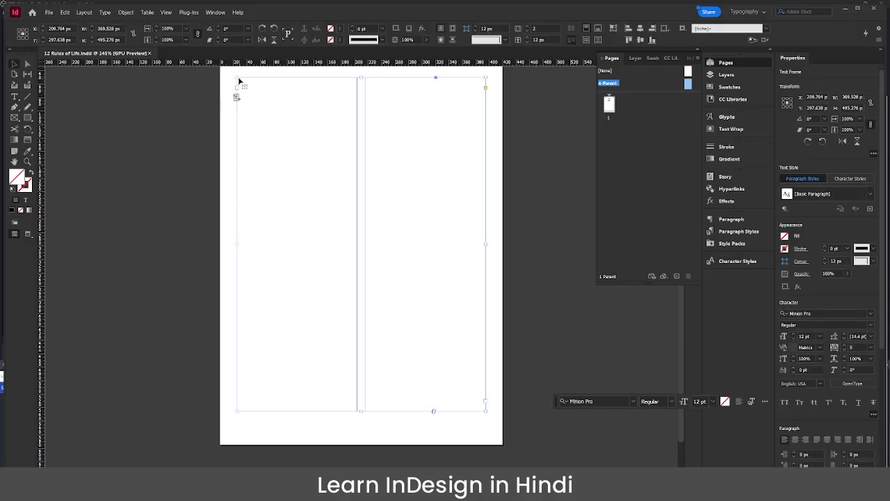
scroll(327, 358, "down", 1)
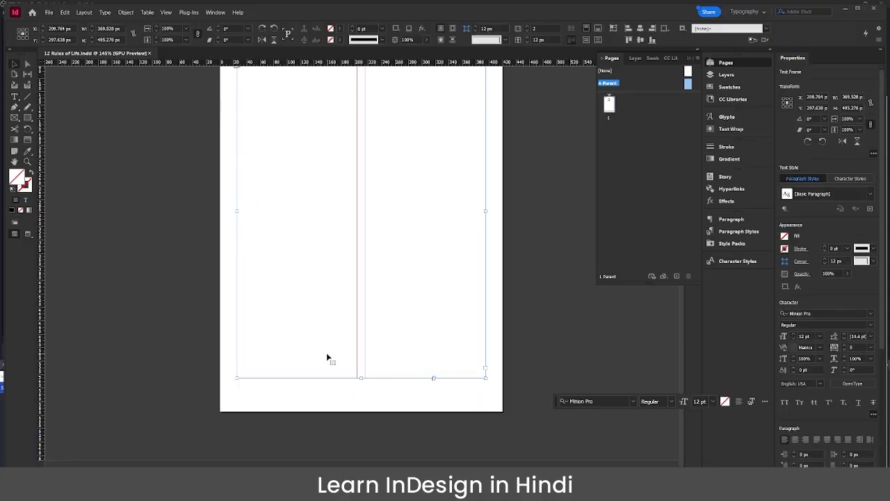
- Draw a text frame about 38 × 30 px centred below the bottom margin and insert a centre-aligned Current Page Number marker
left_click(15, 97)
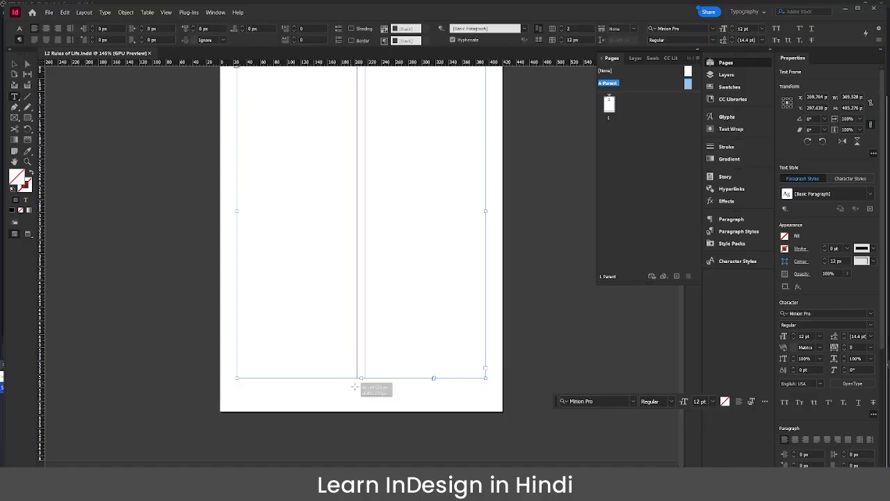
left_click_drag(355, 386, 375, 399)
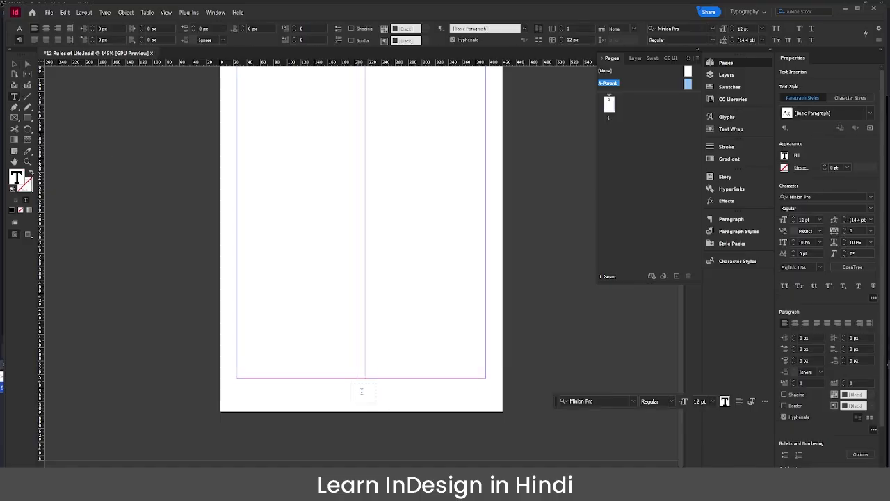
right_click(364, 390)
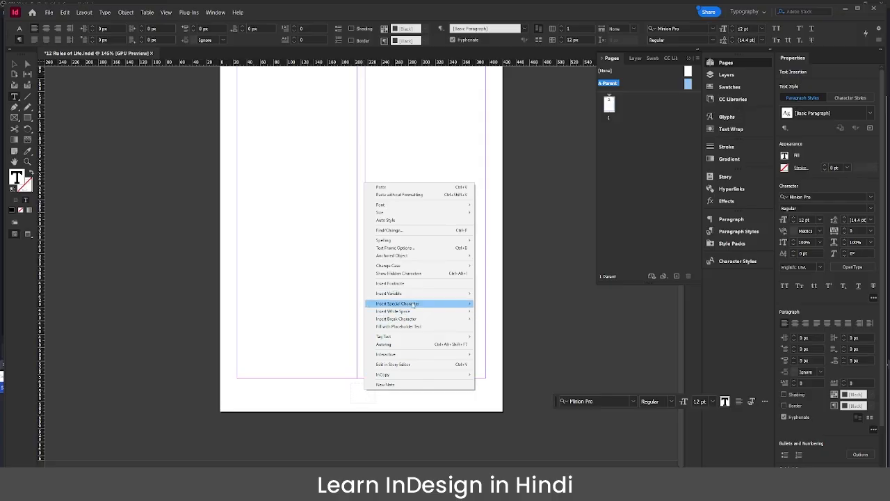
mouse_move(384, 305)
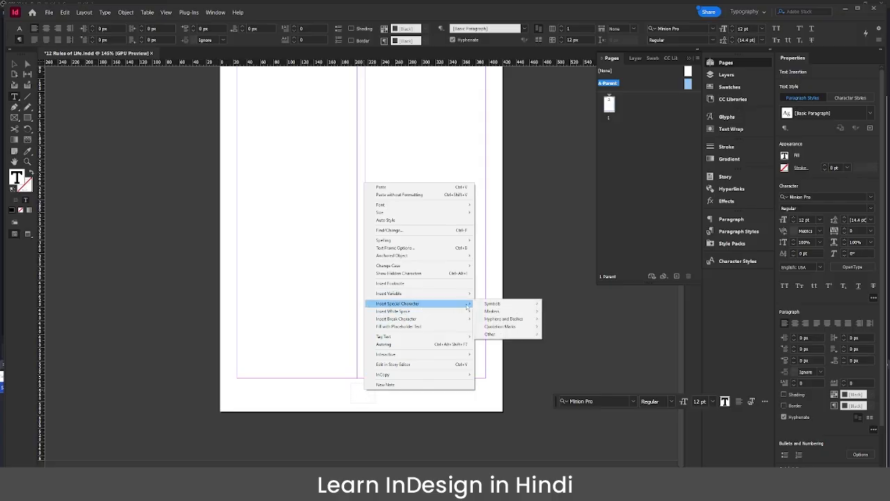
mouse_move(494, 311)
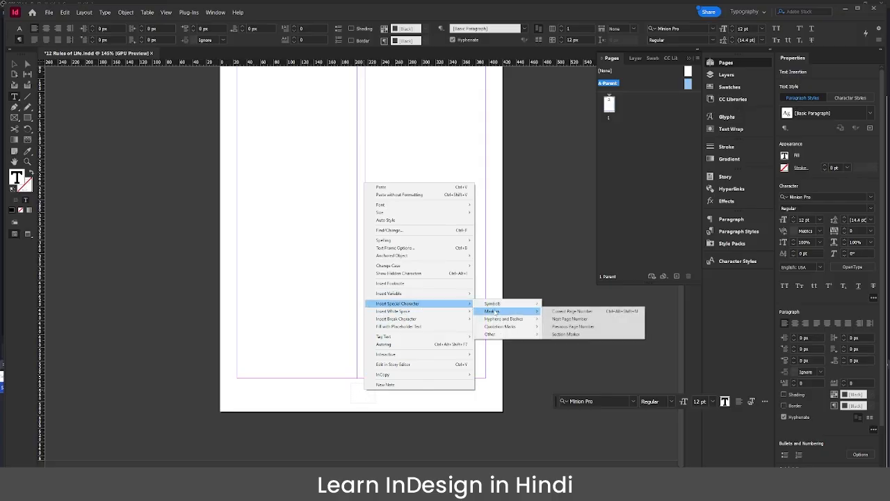
left_click(564, 311)
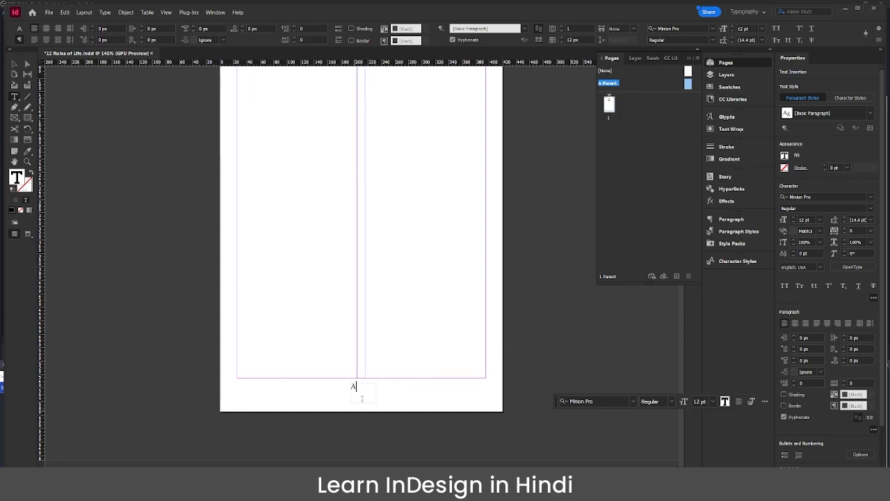
left_click(797, 324)
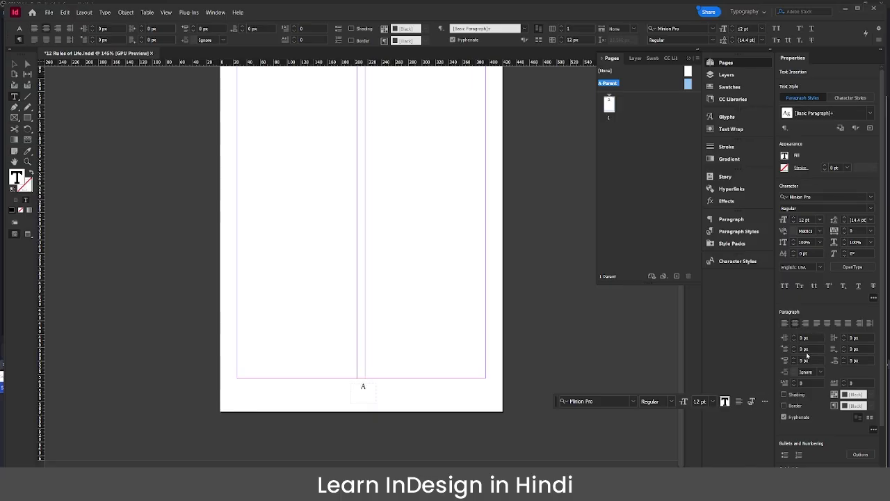
- Preview different serif fonts on the page number marker
double_click(368, 388)
left_click(870, 198)
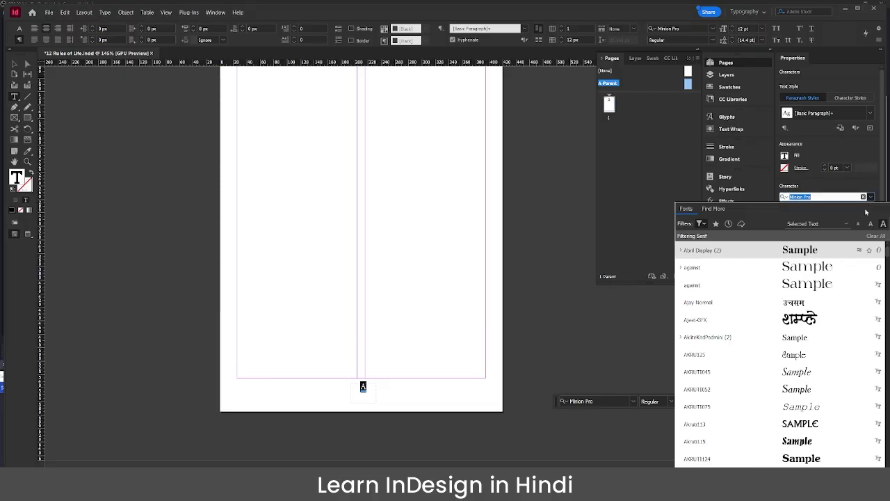
key("Down")
key("Down")
key("Down")
key("Down")
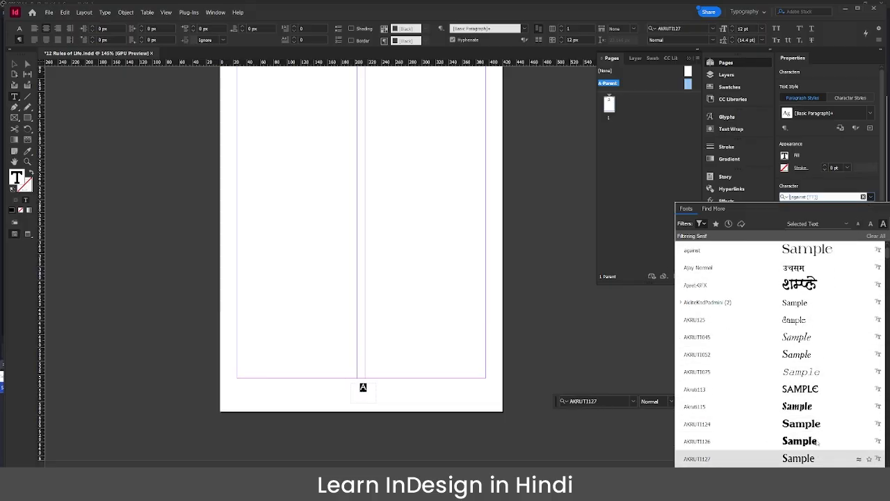
key("Up")
key("Up")
key("Up")
key("Up")
key("Up")
key("Up")
key("Up")
key("Up")
key("Up")
key("Up")
key("Up")
key("Up")
key("Up")
key("Up")
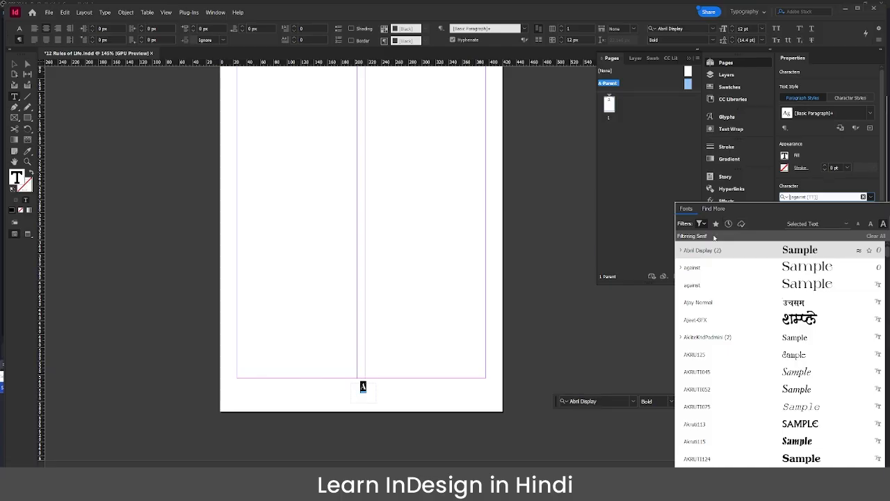
- Set the page number marker to AKRUTI128 at 14 pt, using the uppercase alphabet as the font preview sample
left_click(826, 225)
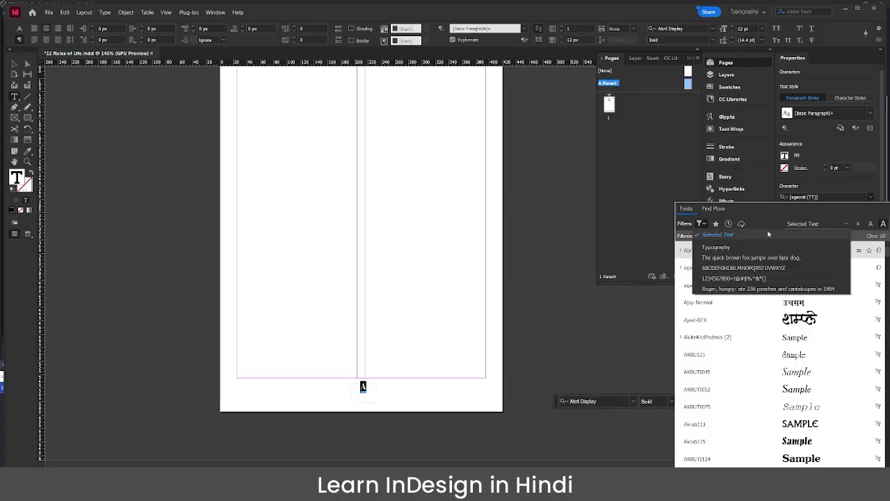
left_click(752, 269)
left_click(800, 389)
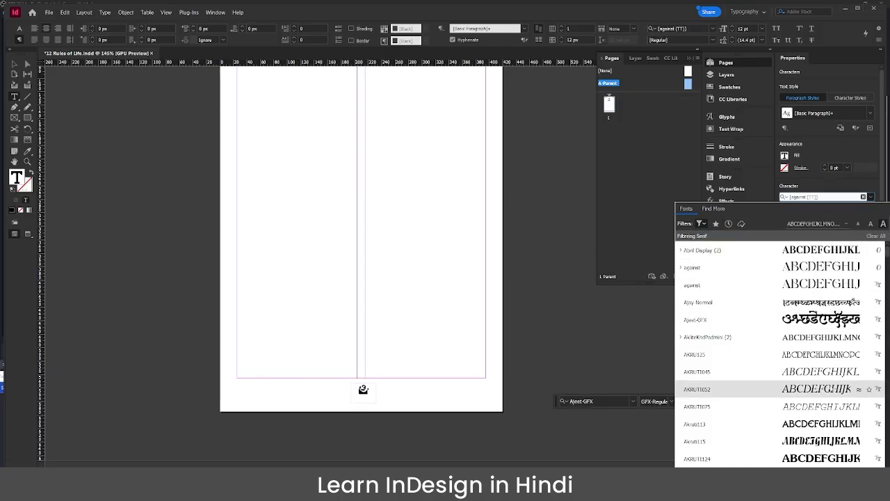
scroll(800, 375, "down", 4)
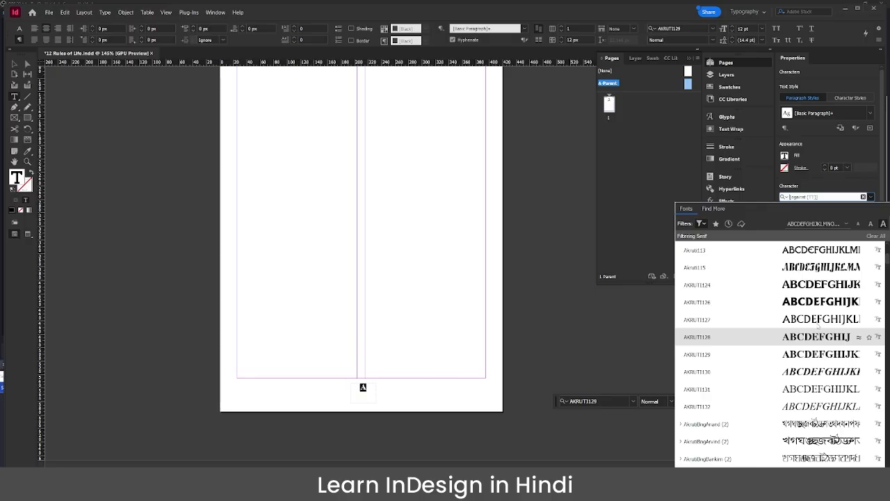
left_click(815, 338)
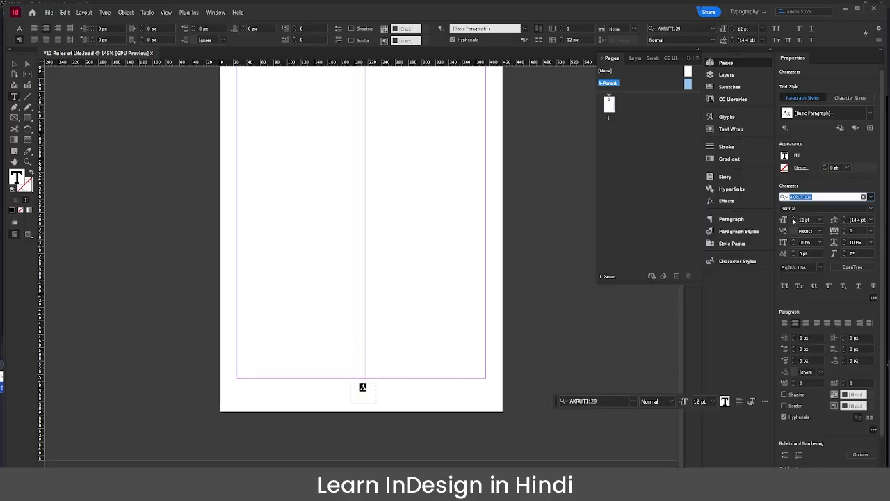
left_click(794, 220)
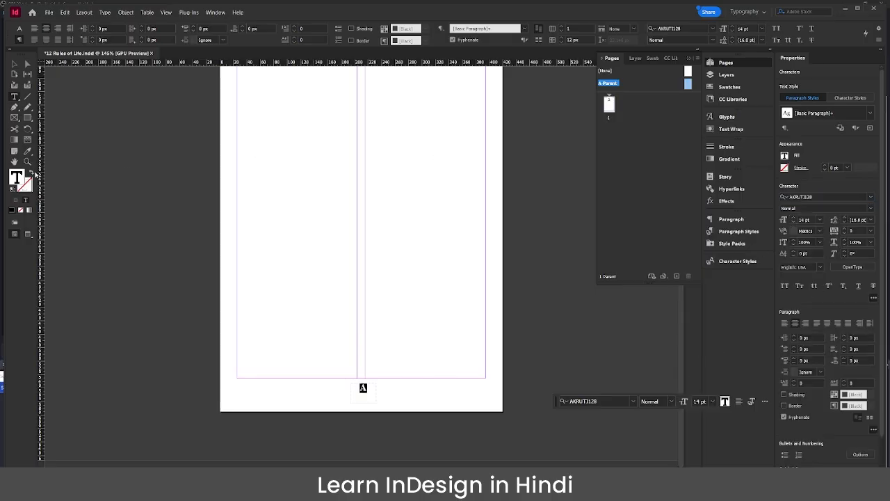
- Set the page number marker's text colour to a dark navy blue and select its frame
double_click(17, 178)
left_click_drag(742, 279, 690, 279)
left_click(854, 162)
left_click(14, 64)
left_click(362, 387)
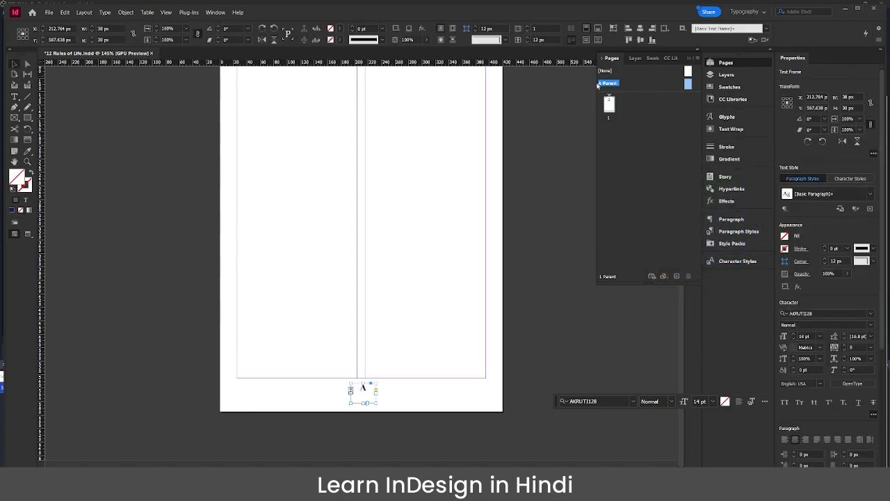
- Open page 1 to check the page number at its foot
double_click(609, 105)
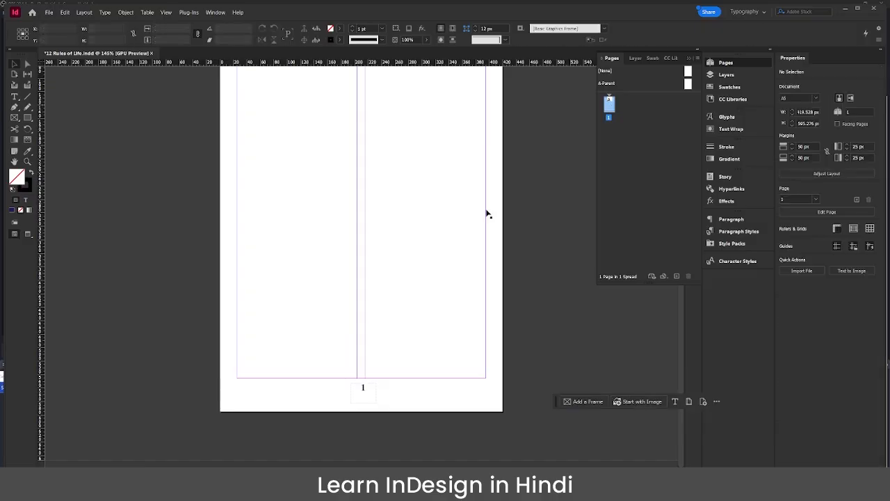
scroll(382, 372, "up", 2)
scroll(381, 374, "down", 1)
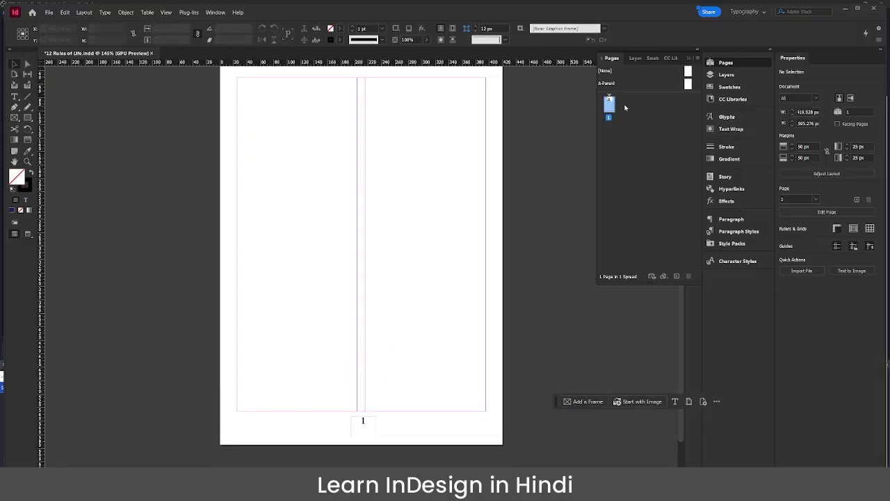
- On the A-Parent page, draw a black-filled rectangle without stroke, about 419.5 × 10.6 px, across the page's top edge
double_click(609, 84)
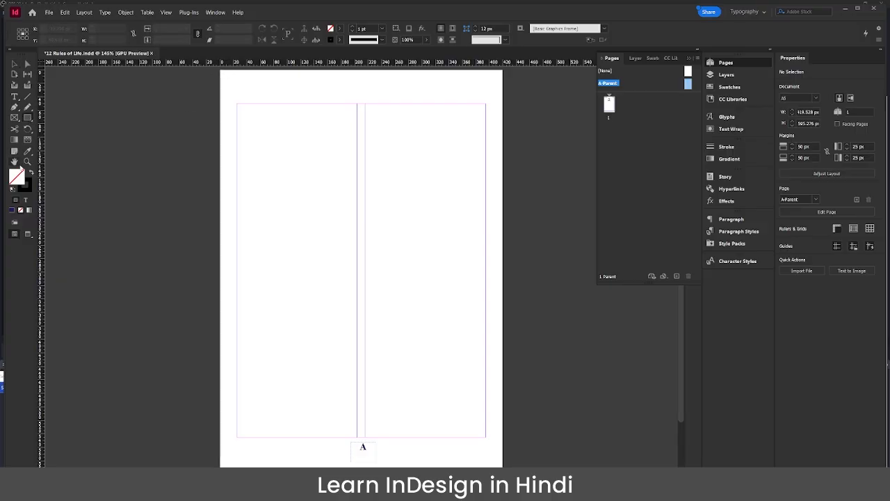
left_click(32, 174)
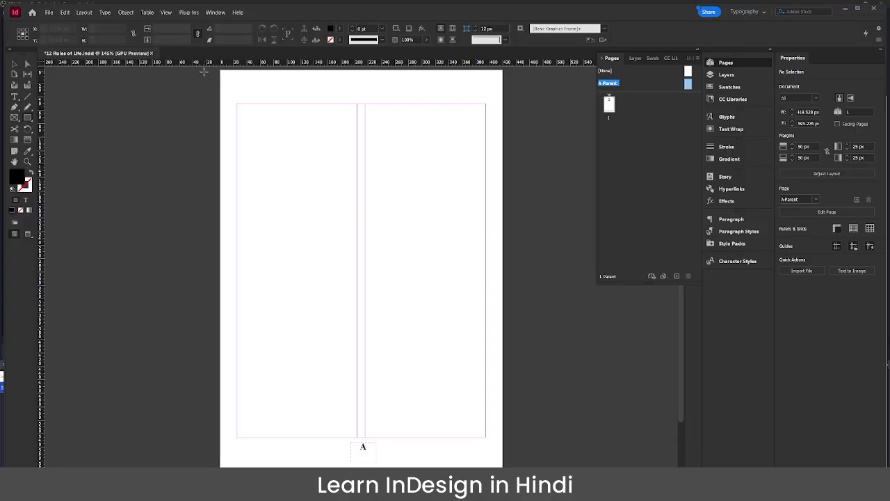
left_click_drag(221, 71, 505, 78)
- Set the fill of the bar at the page's top edge to light lavender, #e3d4e8
left_click(790, 211)
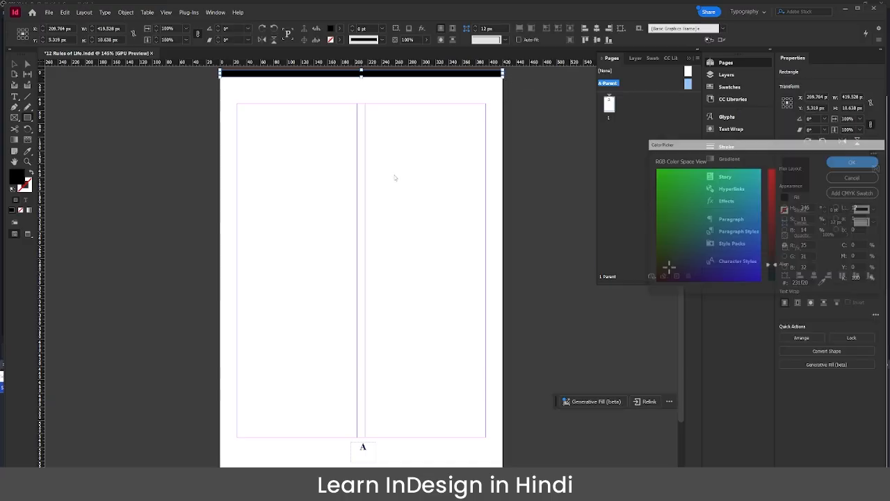
left_click(753, 173)
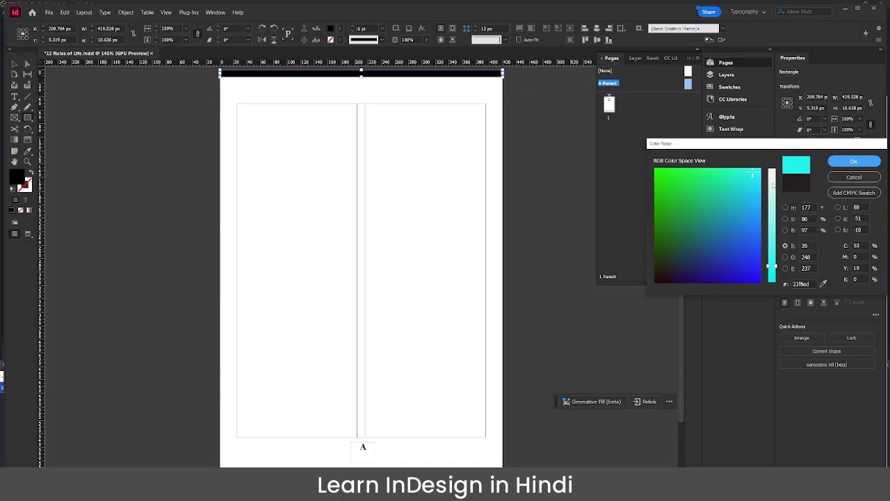
left_click(772, 182)
left_click(751, 187)
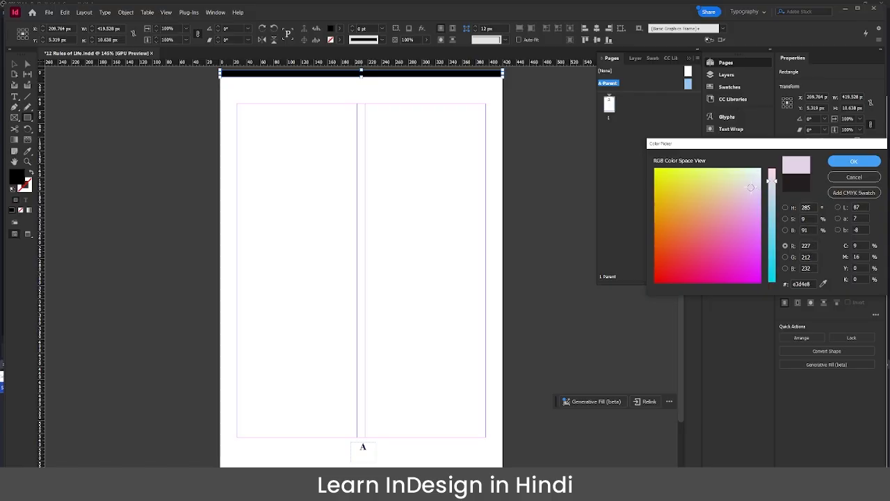
left_click(839, 165)
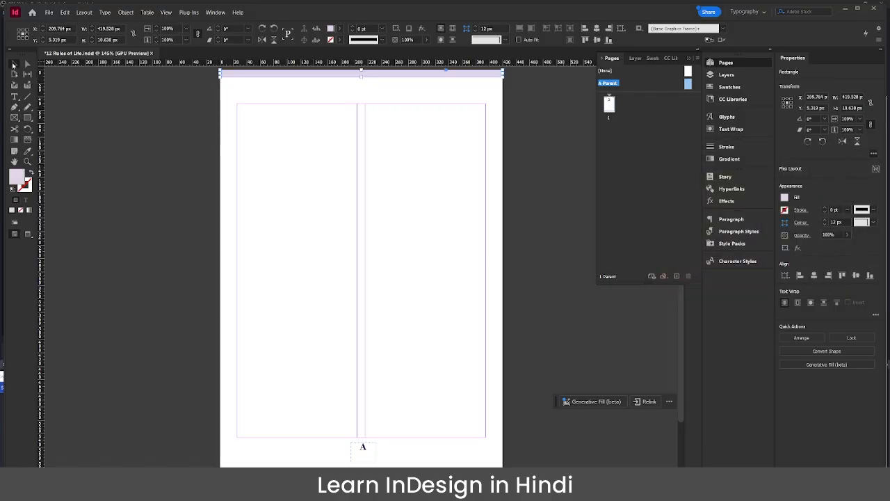
- Place the lavender bar along the bottom edge of the parent page
left_click_drag(389, 72, 398, 405)
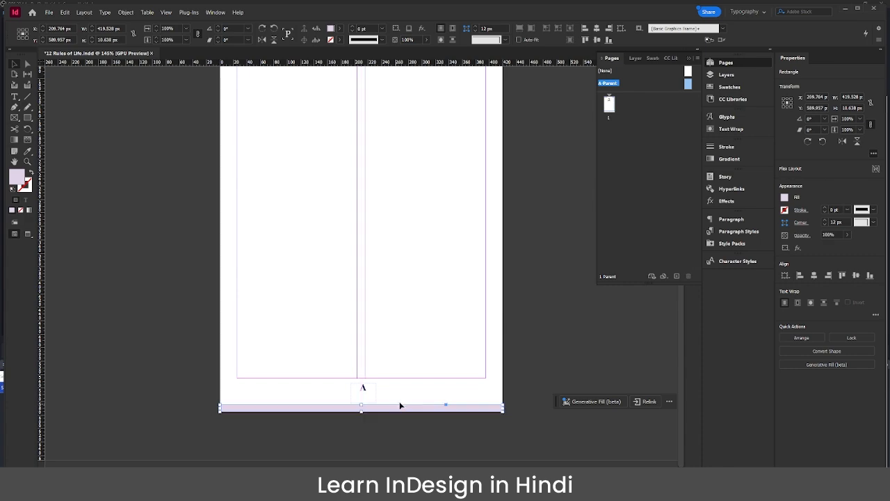
scroll(376, 360, "up", 2)
scroll(376, 361, "down", 2)
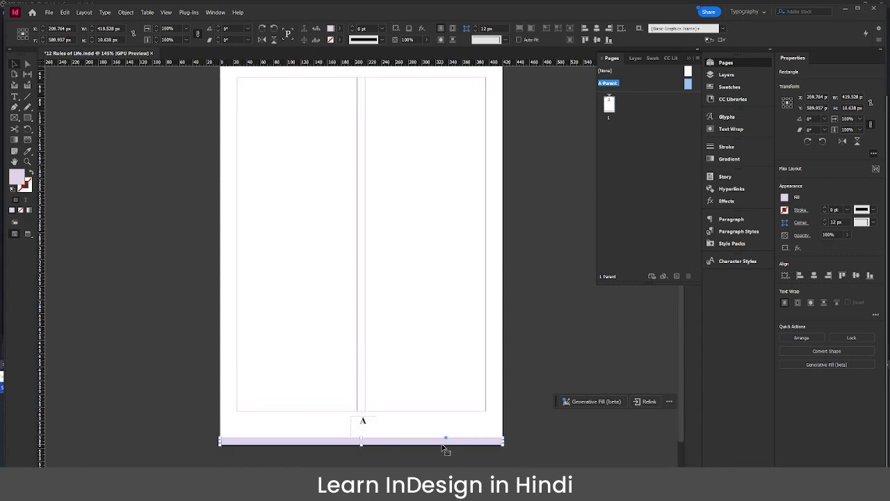
- Change the fill of the bar along the parent page's bottom edge to a darker pink
double_click(17, 175)
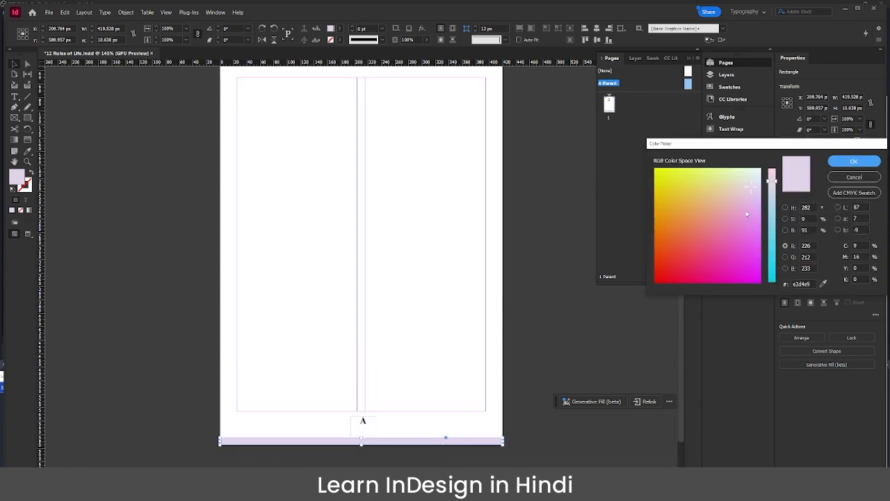
left_click(745, 221)
key("Return")
scroll(527, 302, "up", 1)
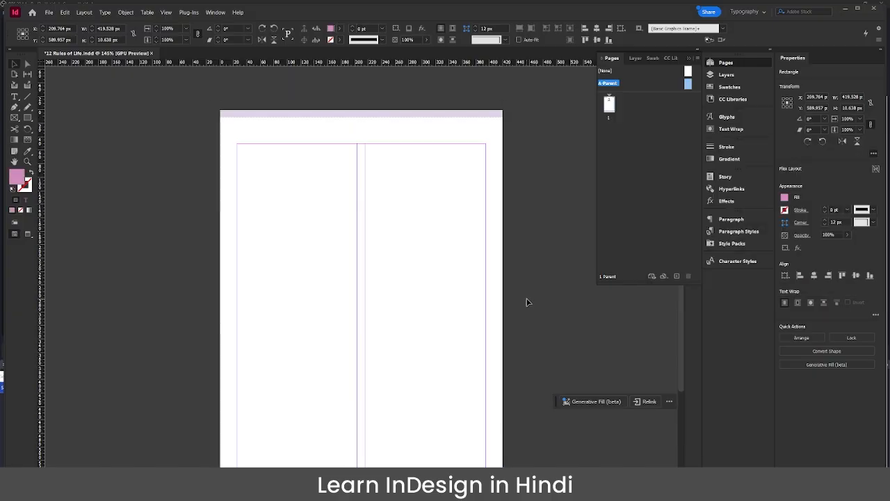
left_click(541, 255)
scroll(454, 280, "down", 2)
scroll(456, 280, "up", 3)
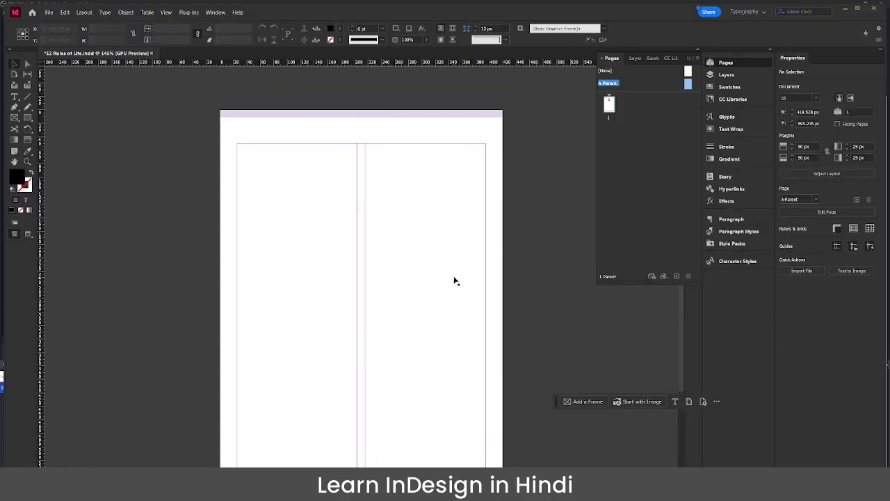
scroll(454, 280, "down", 2)
scroll(454, 280, "up", 1)
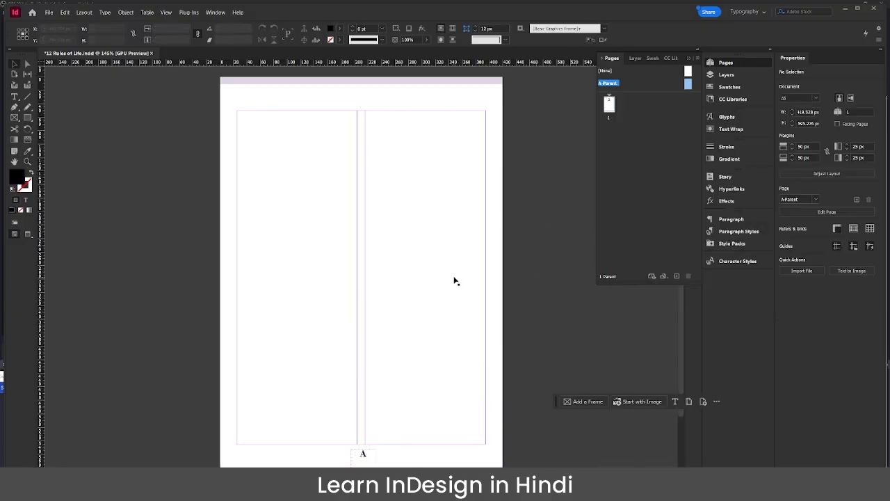
- Open page 1 to check the coloured bars at its top and bottom edges
double_click(610, 104)
scroll(372, 292, "down", 2)
scroll(371, 290, "up", 3)
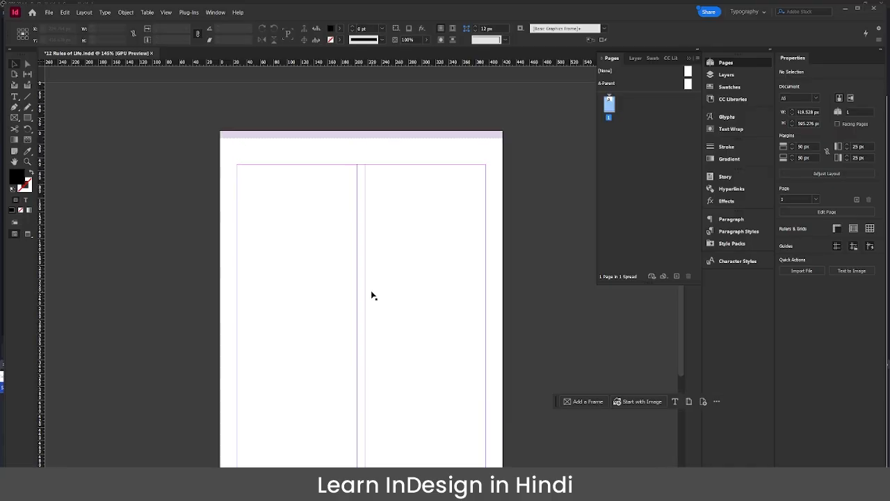
scroll(371, 292, "down", 2)
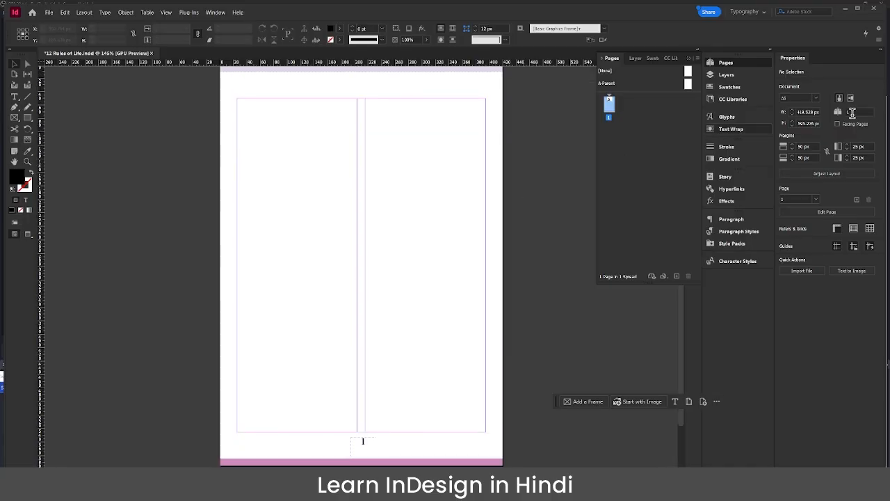
- Switch to the 12 Rules for Life PDF in the browser and examine the highlighted text up to page 16
left_click(269, 162)
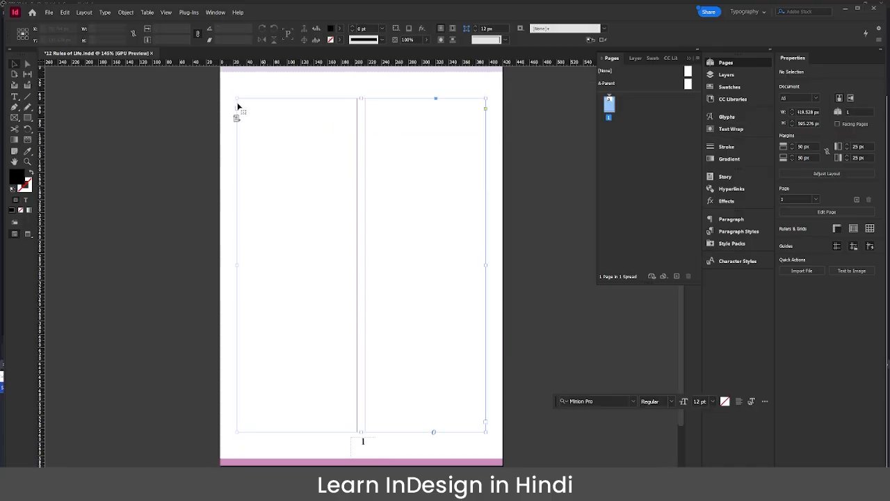
key("alt+Tab")
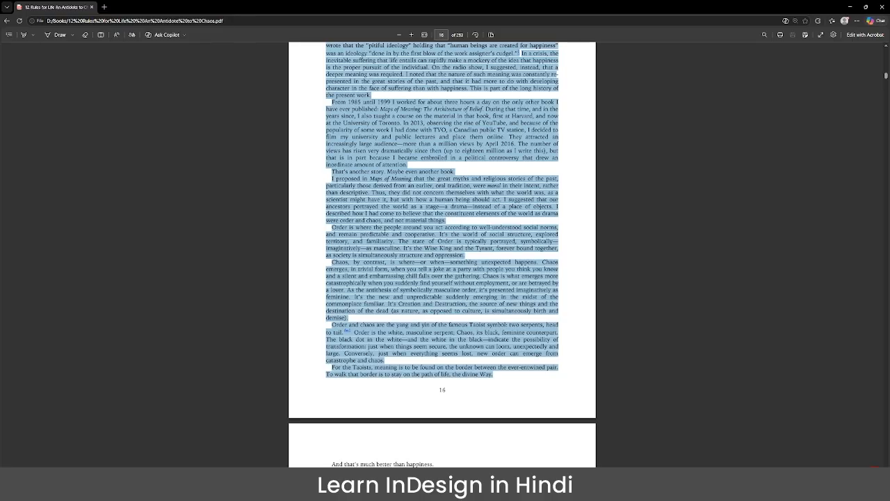
scroll(453, 341, "up", 15)
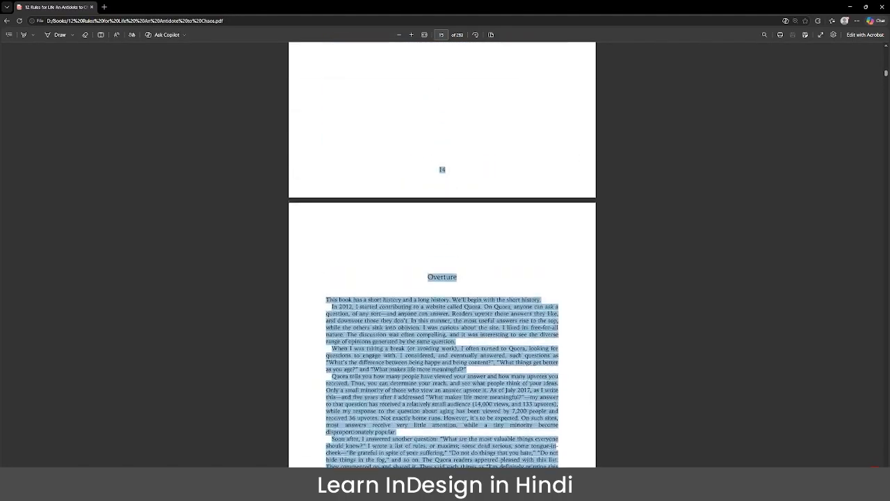
scroll(454, 340, "down", 20)
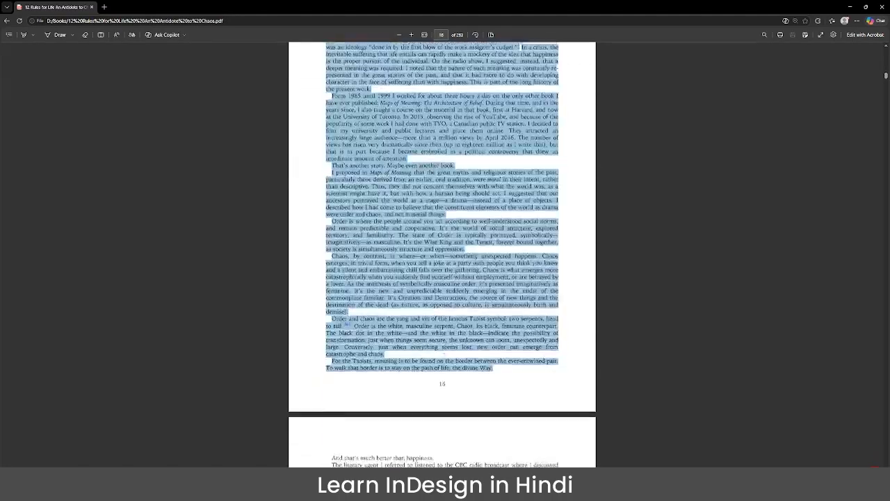
scroll(442, 255, "up", 2)
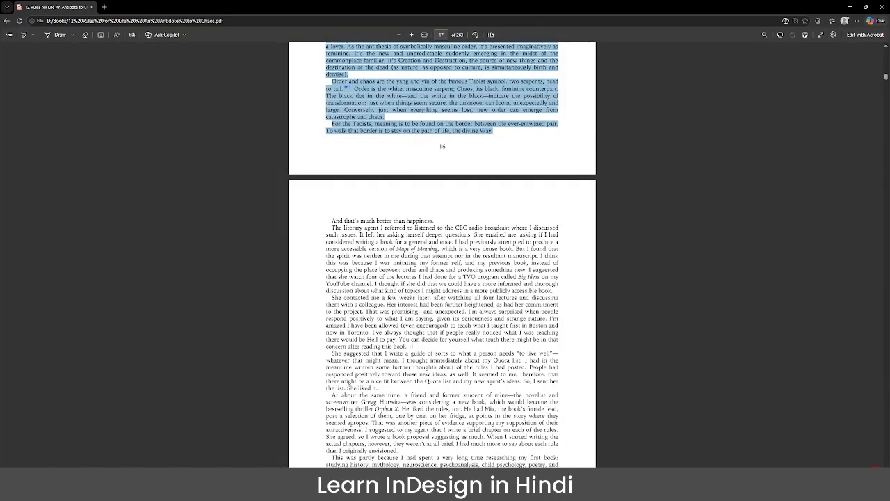
right_click(426, 110)
key("Escape")
key("alt+Tab")
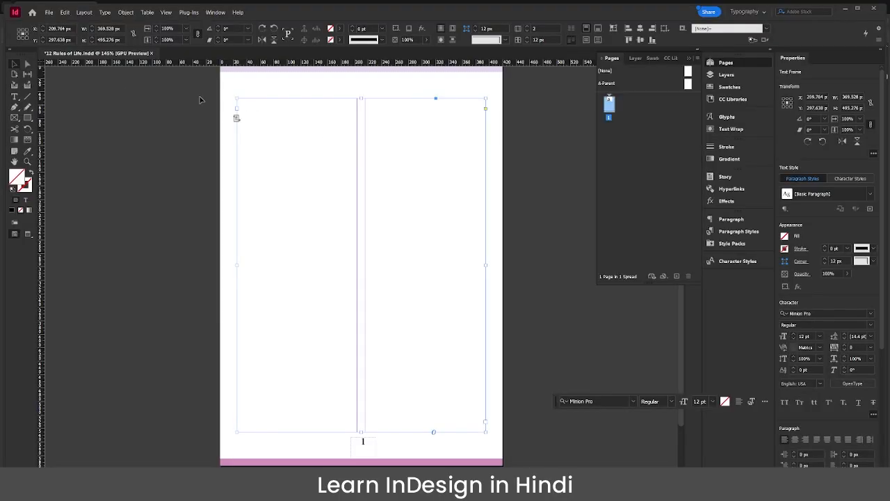
- Paste the copied book text at the start of the two-column text frame on page 1 in InDesign
left_click(16, 98)
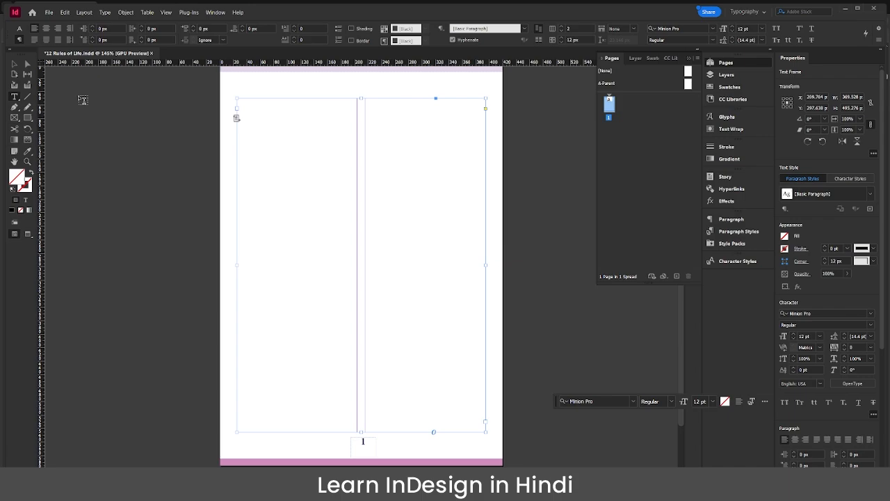
left_click(239, 102)
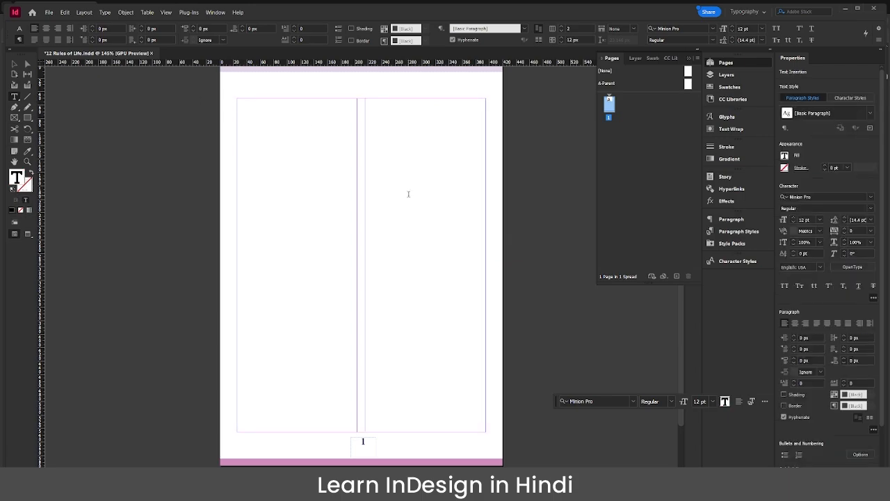
key("ctrl+v")
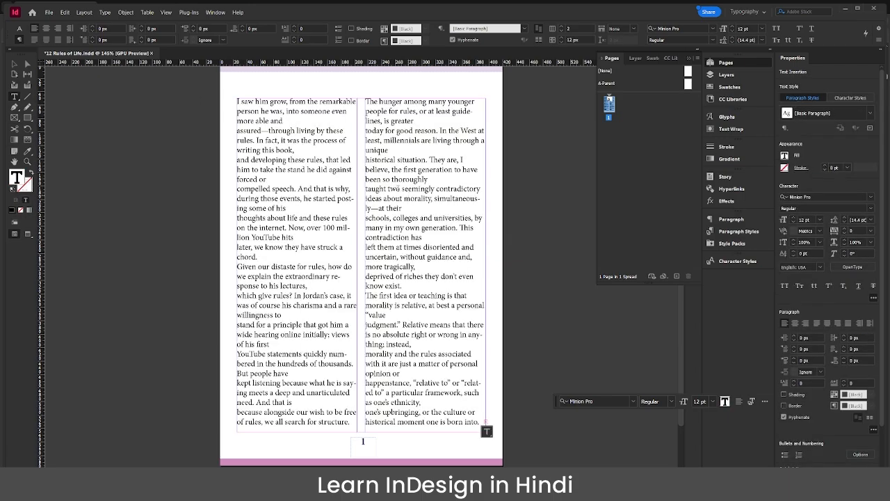
- Autoflow the overset text from page 1's frame onto the following pages, adding pages as needed
left_click(10, 63)
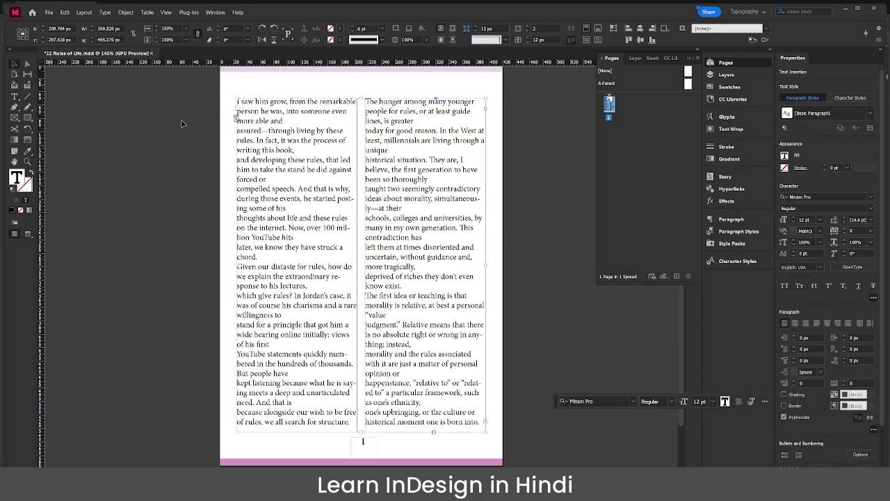
left_click(334, 334, "shift")
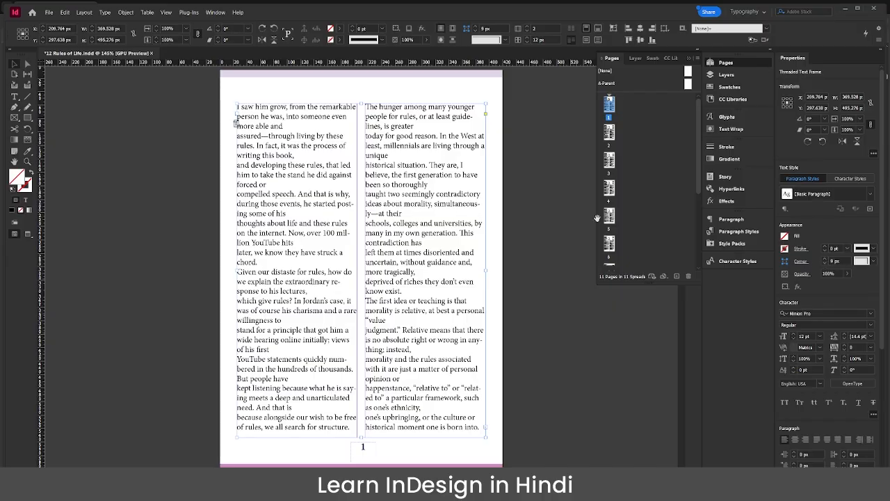
left_click(525, 207)
scroll(421, 207, "down", 10)
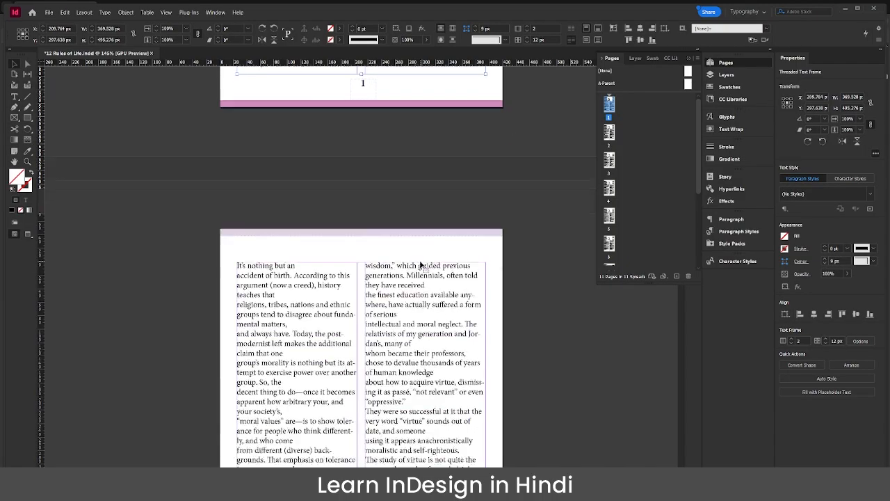
left_click(426, 266)
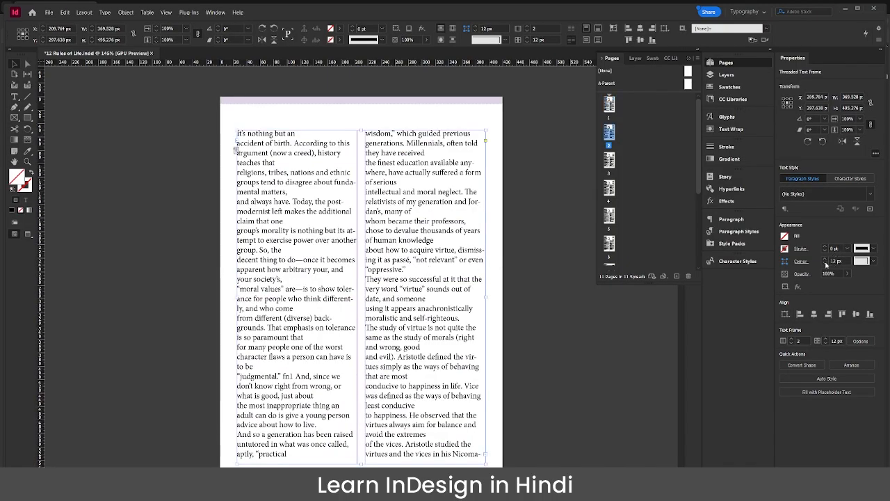
left_click(520, 199)
- Select all of the threaded body text and set its font size to 10 pt
key("t")
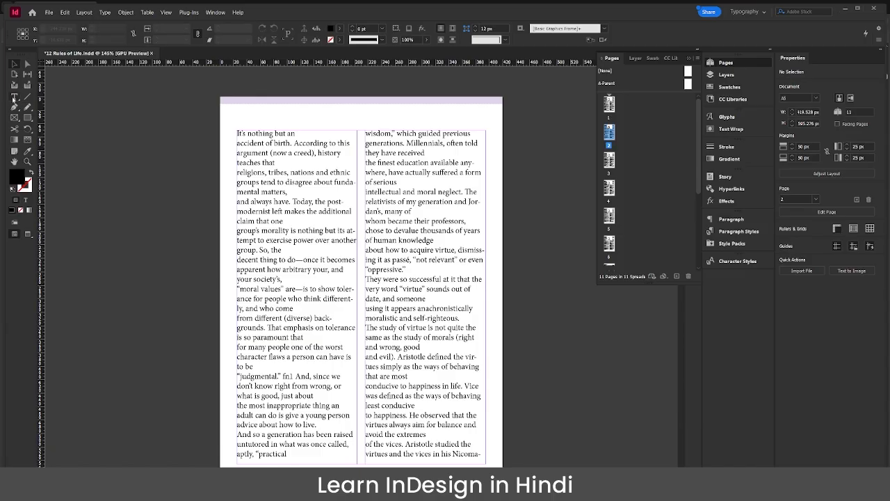
left_click(273, 149)
key("ctrl+a")
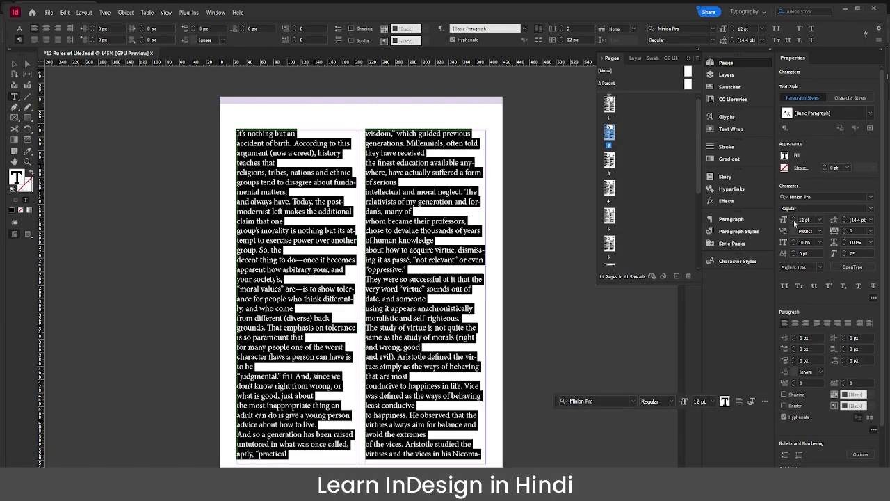
left_click(794, 222)
left_click(794, 221)
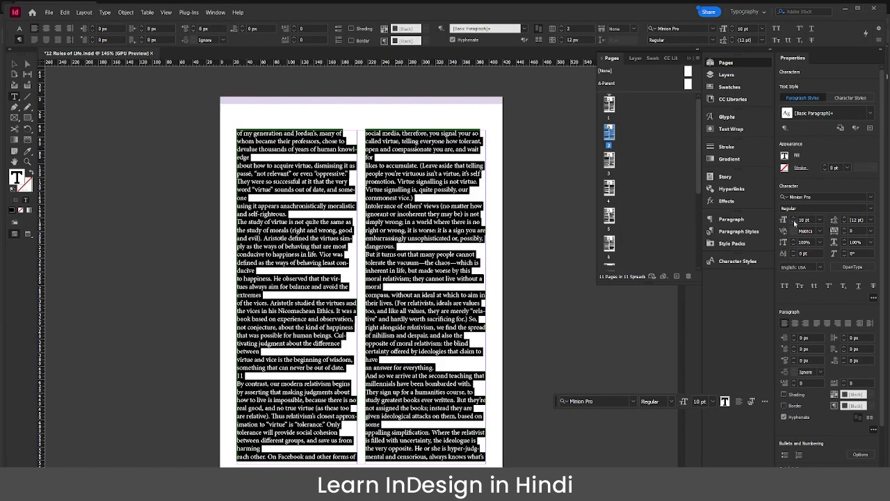
- Check how the resized text flows from page 2 through to page 7
scroll(431, 282, "down", 5)
scroll(645, 236, "down", 4)
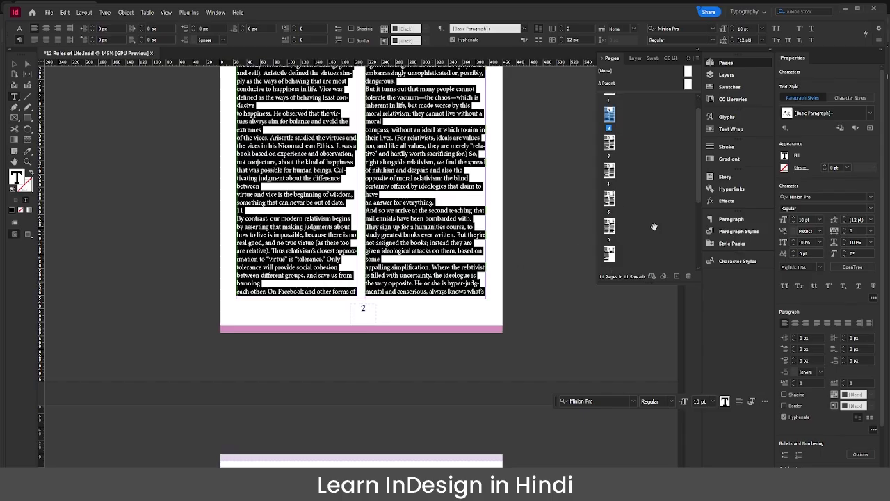
scroll(645, 243, "up", 2)
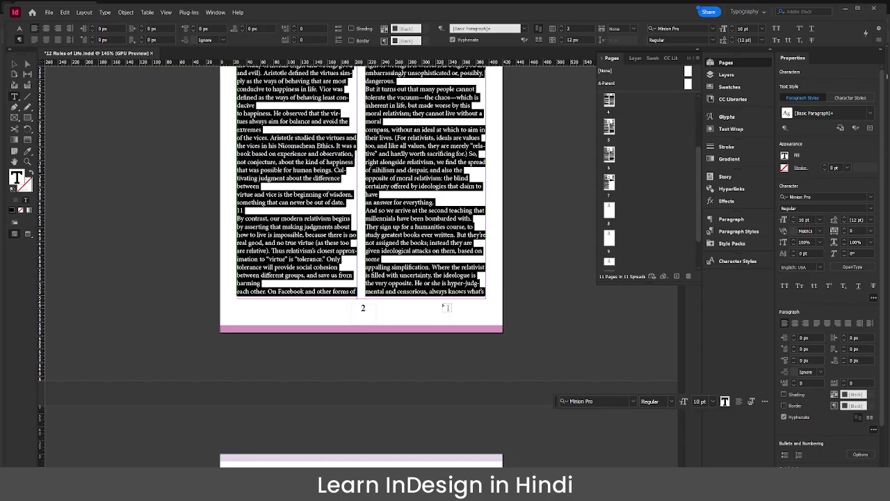
scroll(443, 310, "down", 12)
scroll(442, 321, "down", 12)
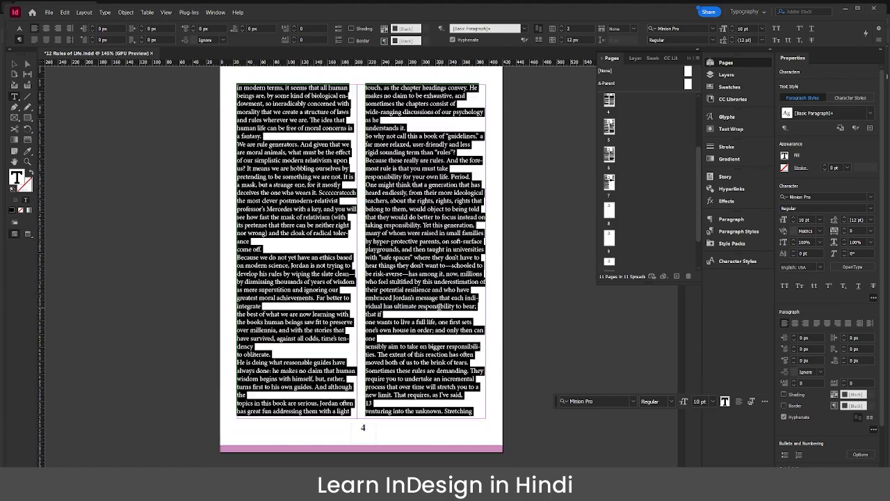
double_click(609, 182)
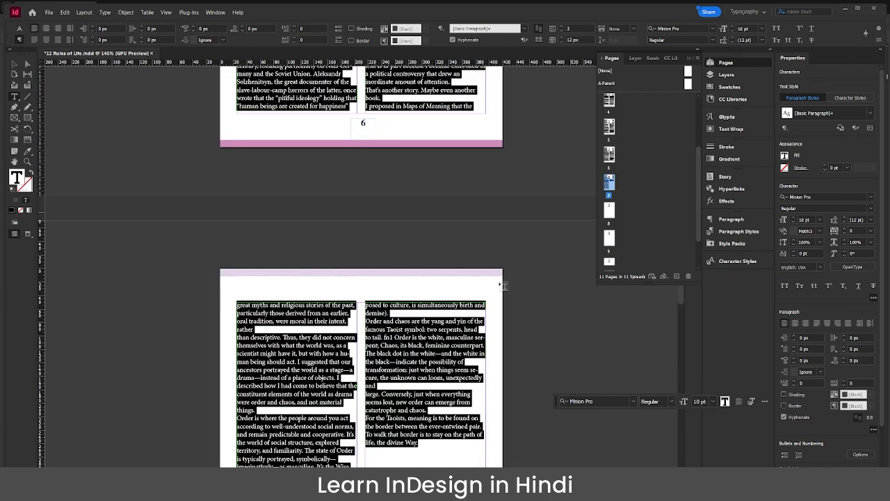
- Place the text cursor in the empty frame on page 8 and paste the copied book text there
scroll(503, 286, "down", 5)
left_click(441, 242)
scroll(441, 242, "down", 3)
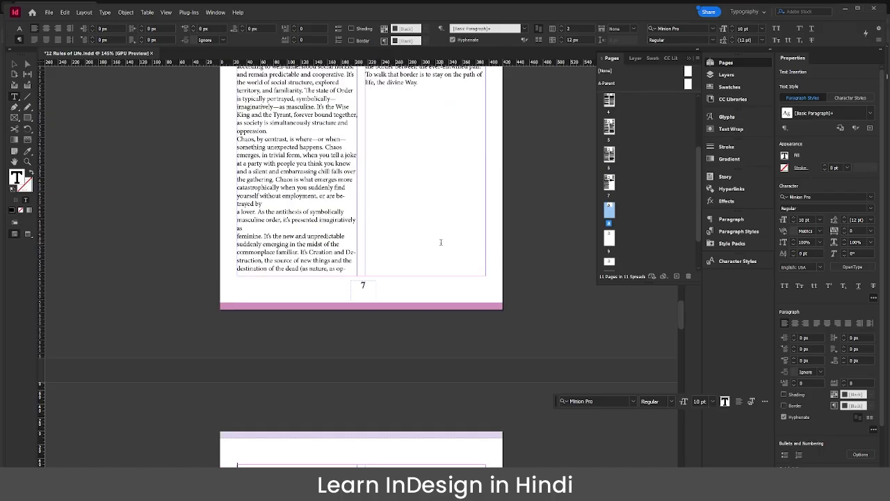
scroll(441, 242, "down", 4)
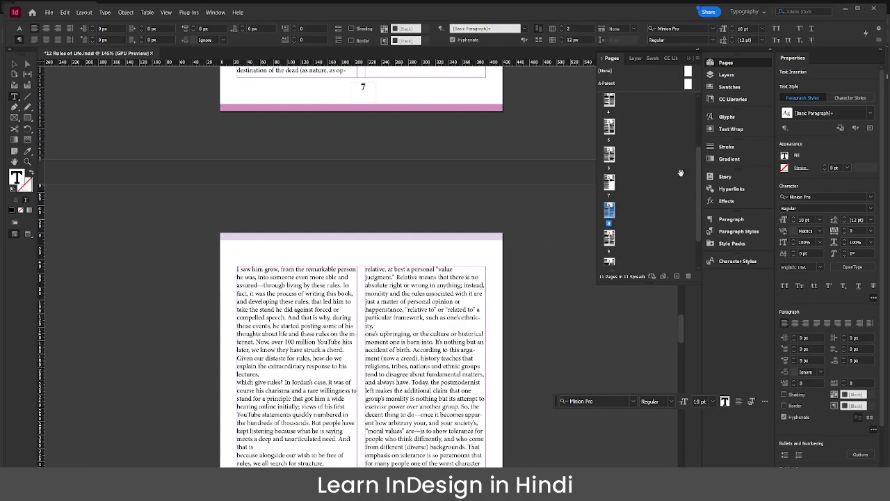
key("ctrl+v")
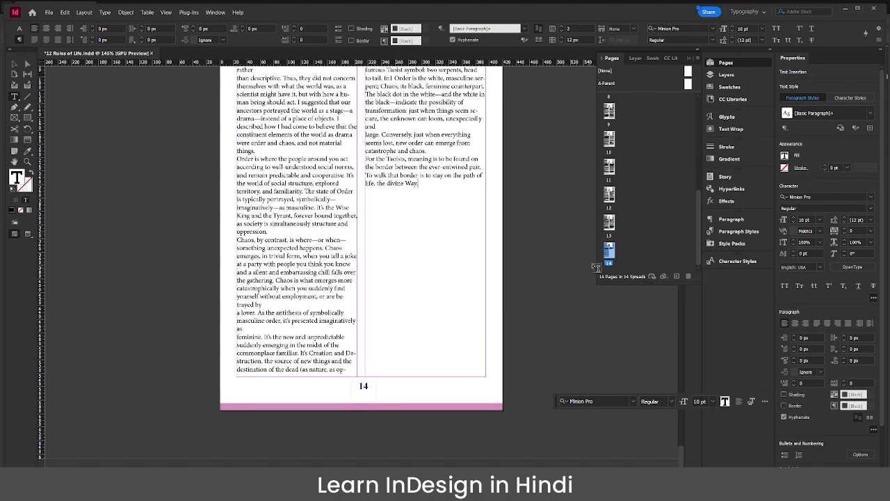
- Paste the copied book text once more, below the last paragraph on page 14
scroll(496, 218, "up", 1)
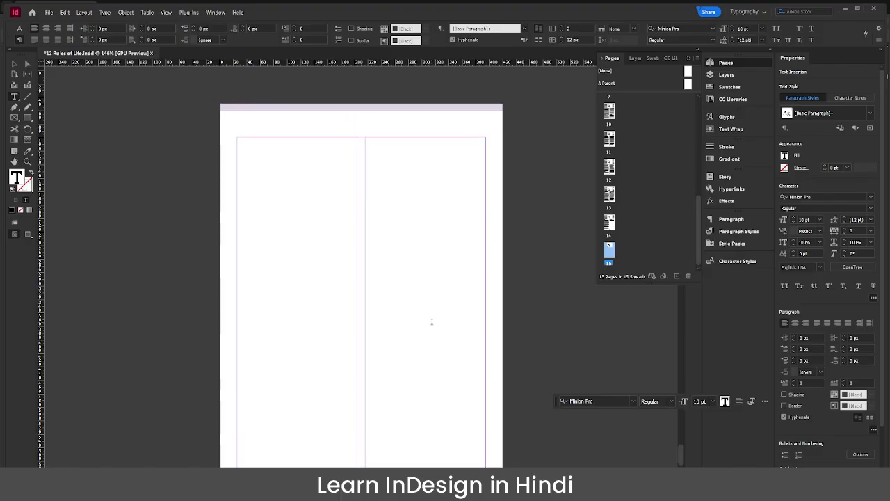
scroll(433, 321, "up", 6)
left_click(379, 191)
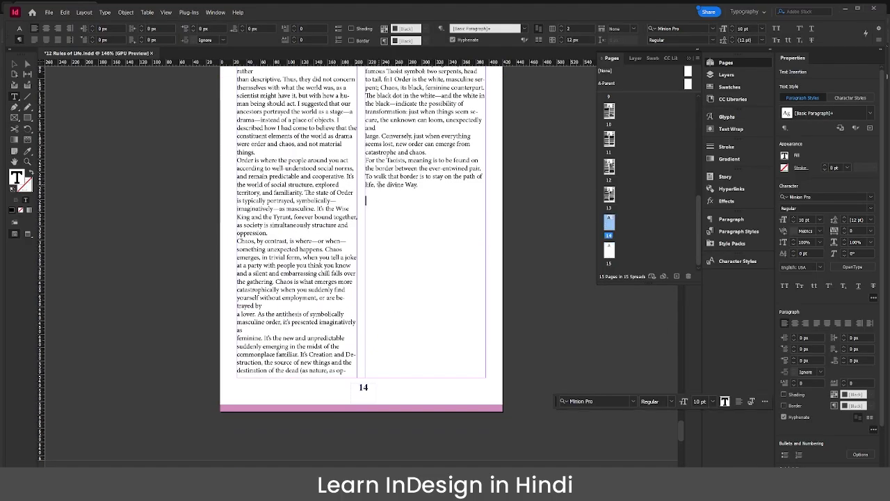
key("ctrl+v")
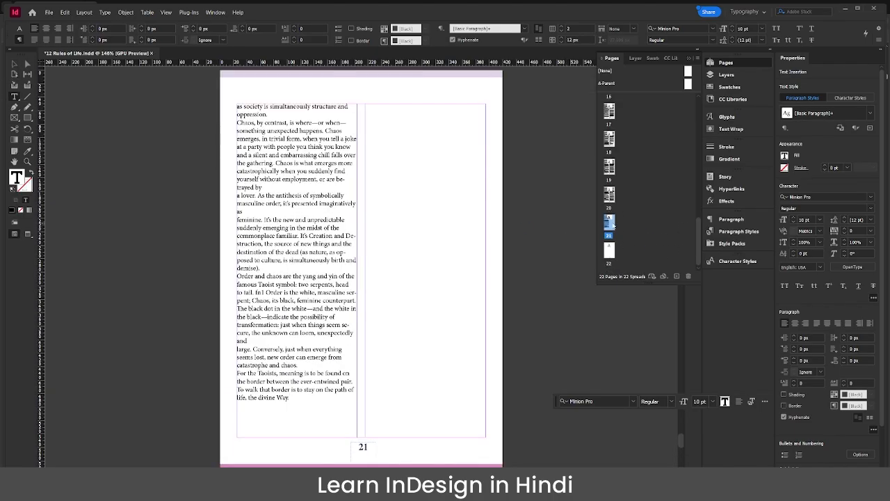
- Look back over the filled pages, return to page 1 and leave text editing with the Selection tool
scroll(611, 208, "up", 10)
scroll(357, 234, "up", 5)
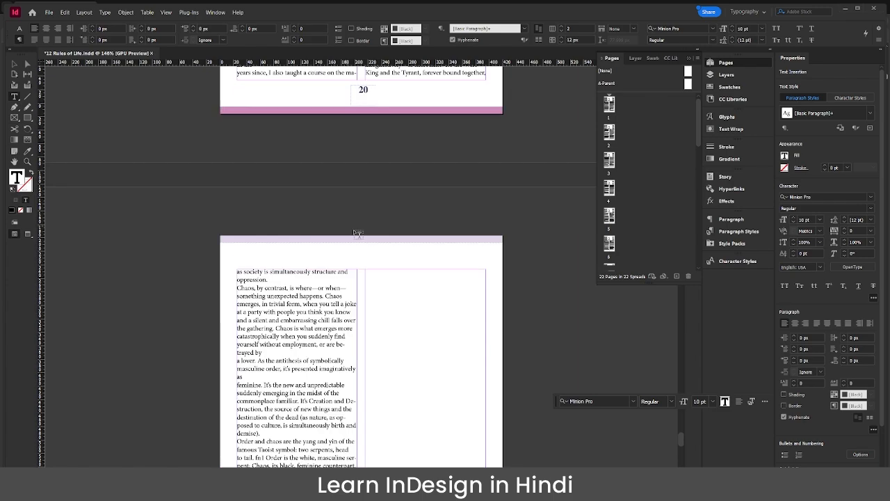
scroll(358, 234, "up", 5)
scroll(358, 234, "down", 5)
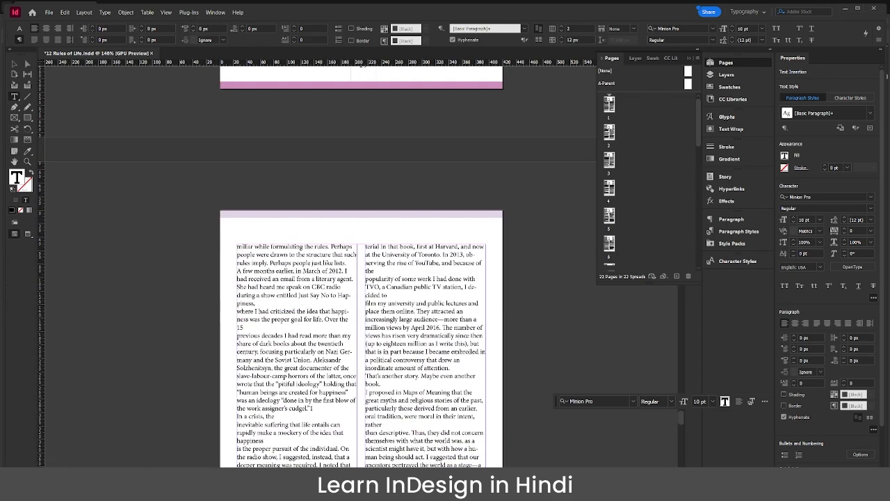
double_click(609, 105)
left_click(14, 63)
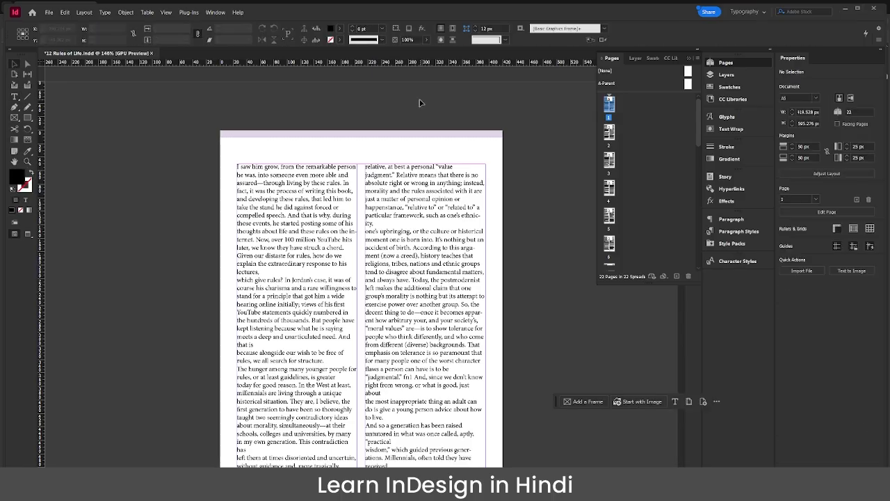
- Insert 2 pages before page 1, based on A-Parent
right_click(609, 106)
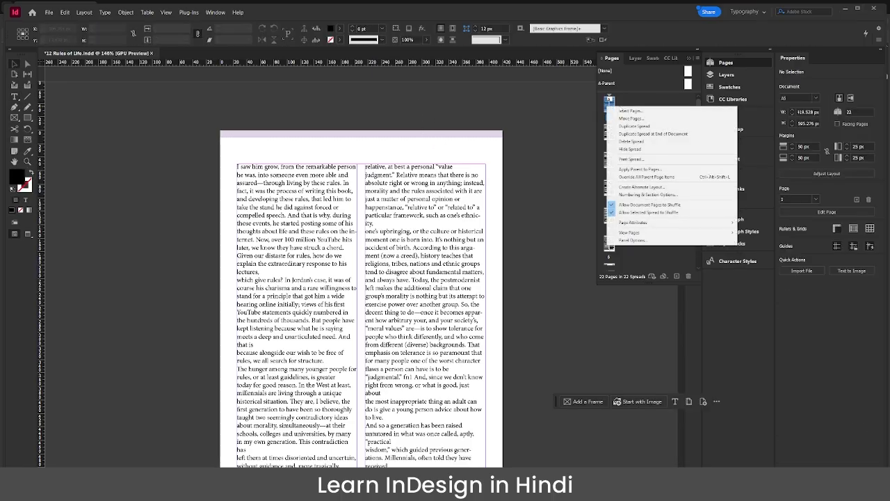
left_click(646, 111)
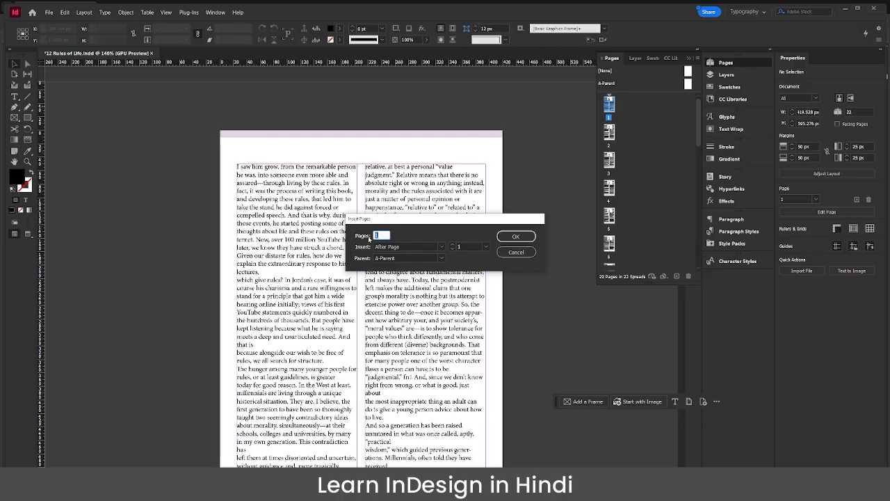
type("2")
left_click(441, 248)
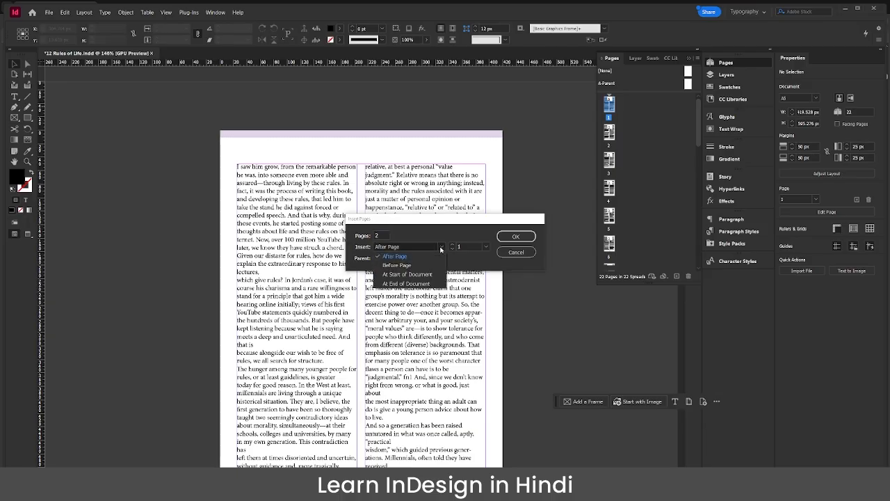
left_click(431, 265)
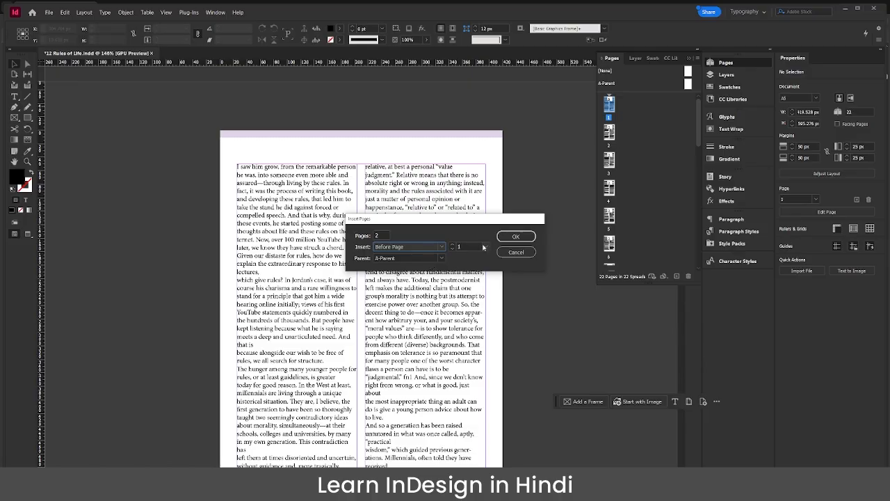
left_click(486, 247)
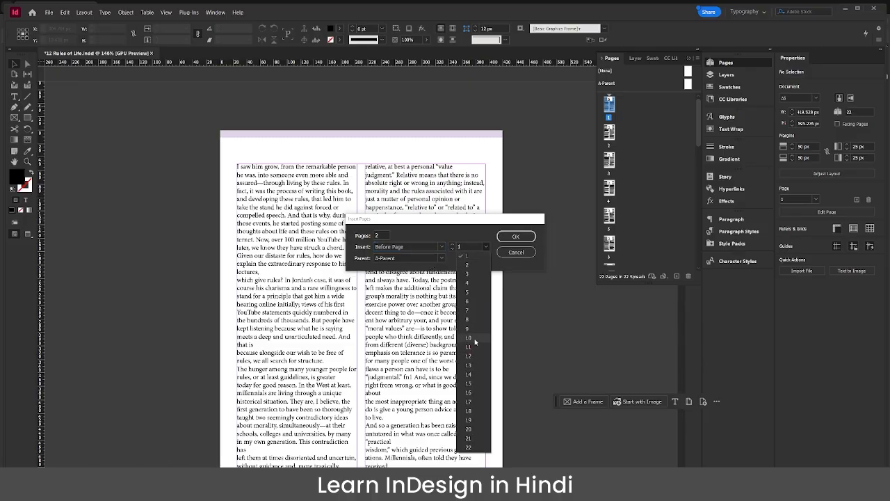
left_click(472, 255)
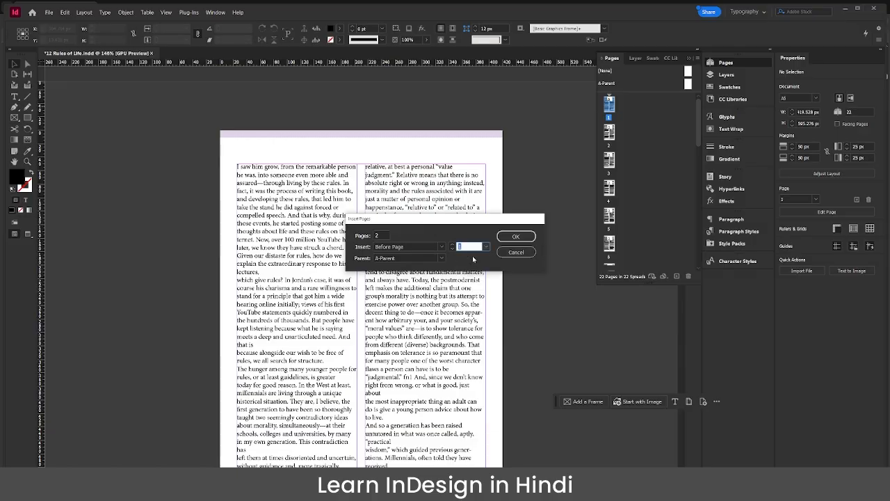
left_click(515, 237)
- Check the new blank pages and apply the [None] parent to pages 1-2
scroll(524, 320, "down", 5)
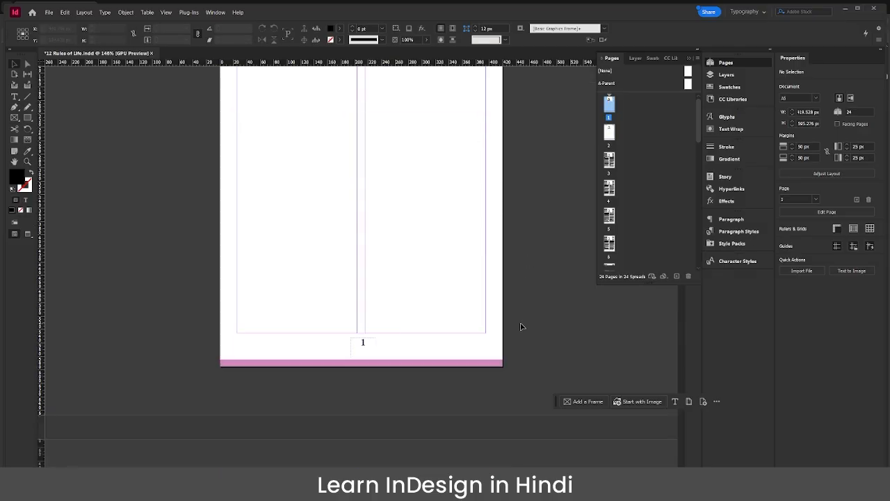
scroll(522, 326, "down", 10)
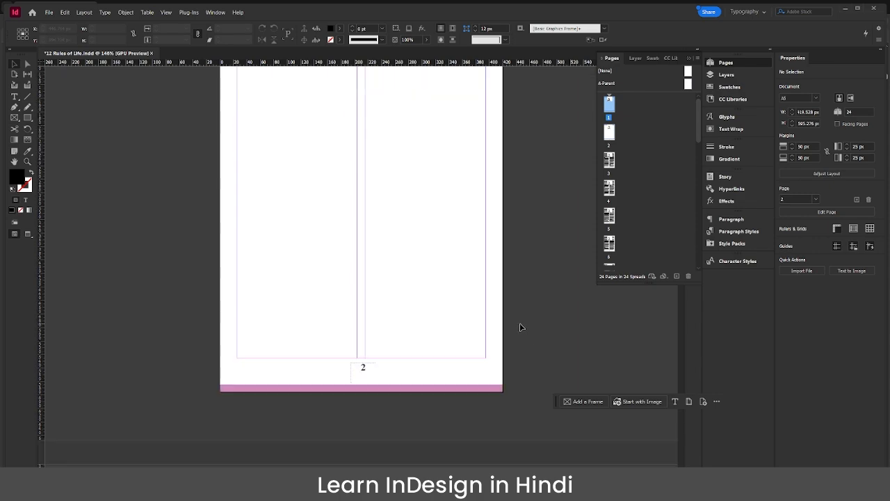
scroll(520, 327, "down", 3)
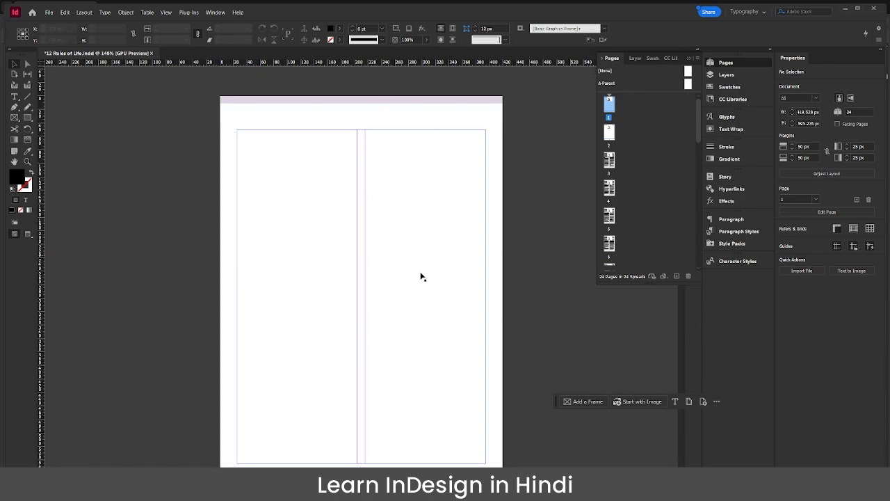
scroll(420, 277, "up", 8)
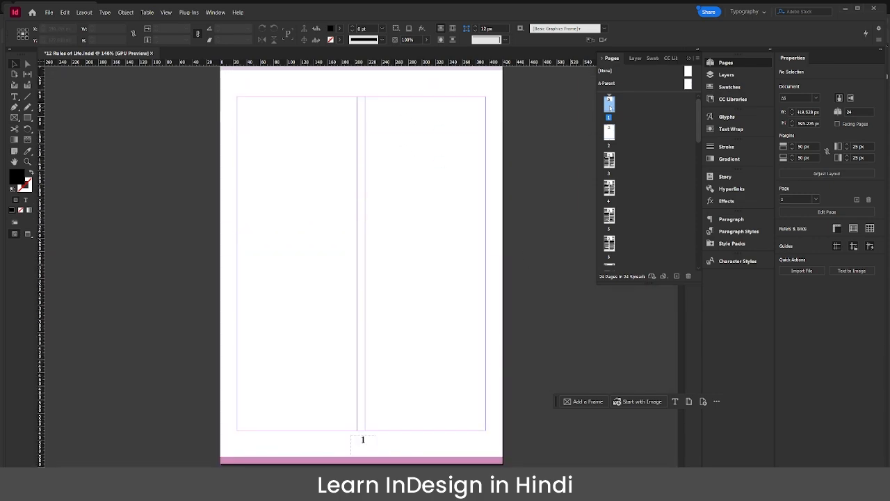
left_click(612, 135)
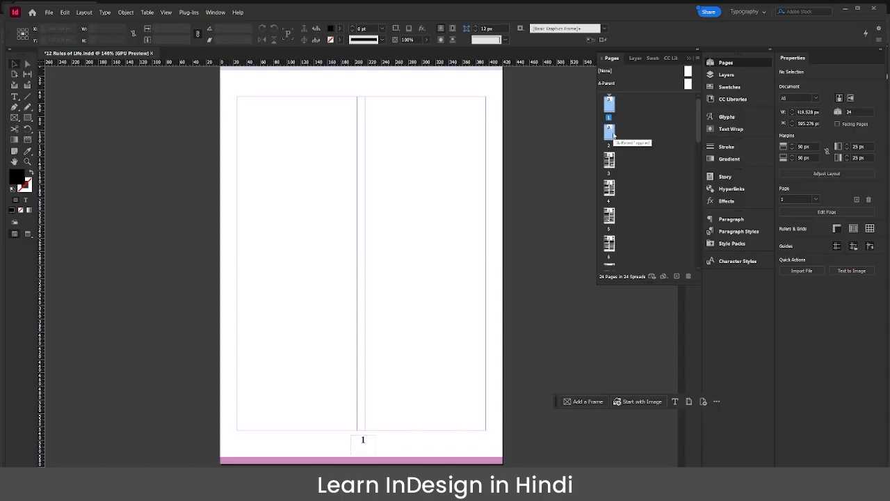
right_click(612, 134)
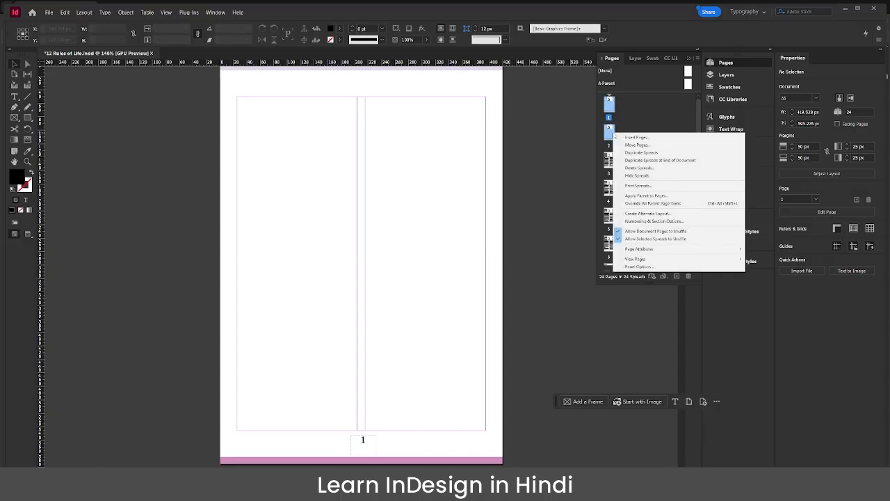
left_click(666, 197)
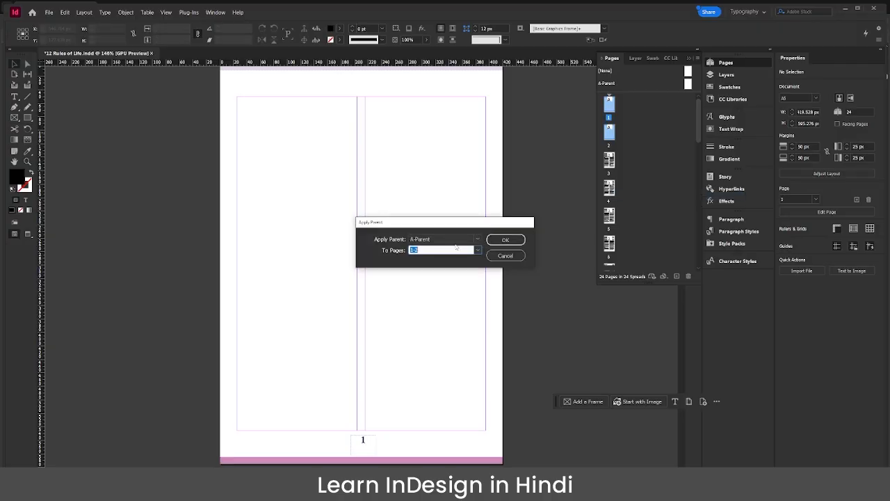
left_click(477, 240)
left_click(426, 248)
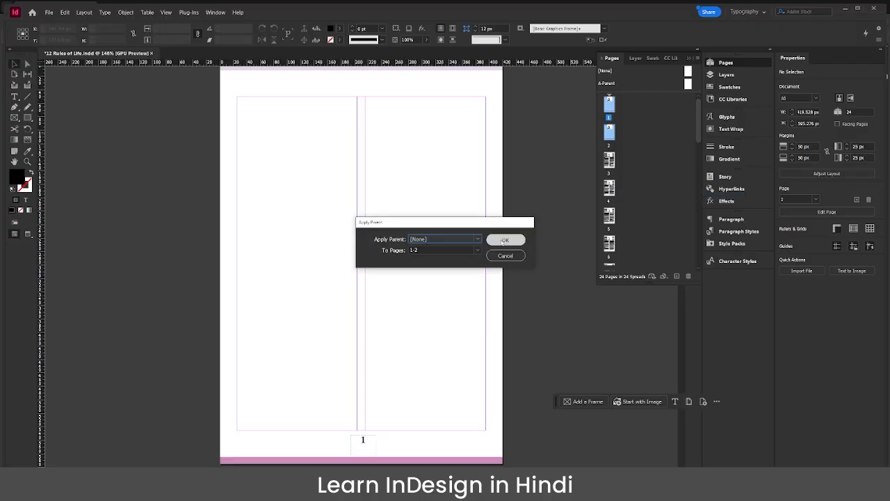
left_click(506, 240)
- Draw a rectangle covering all of page 1, about 419.5 px wide and 595.3 px high
scroll(412, 288, "down", 15)
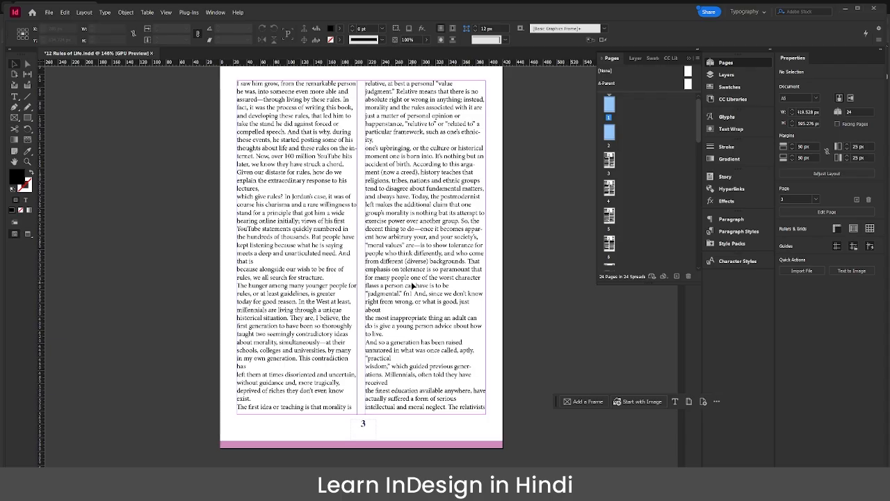
scroll(412, 286, "up", 8)
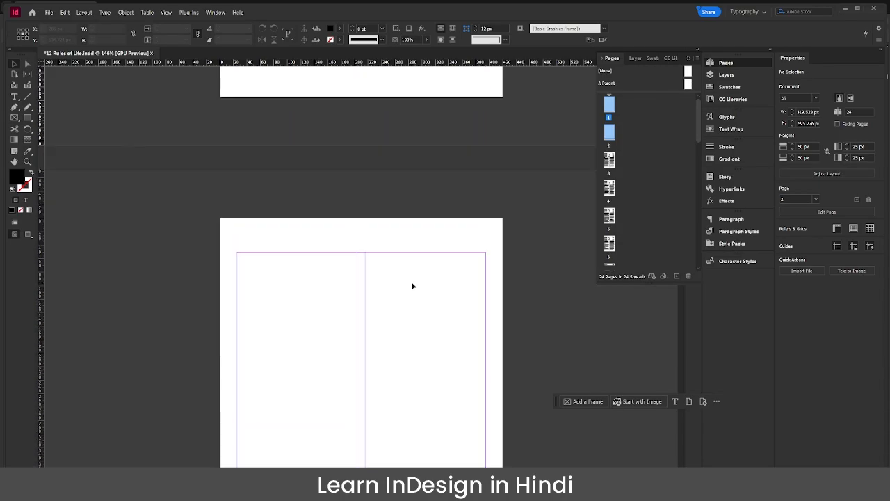
scroll(412, 286, "up", 2)
scroll(412, 286, "down", 2)
scroll(412, 286, "up", 1)
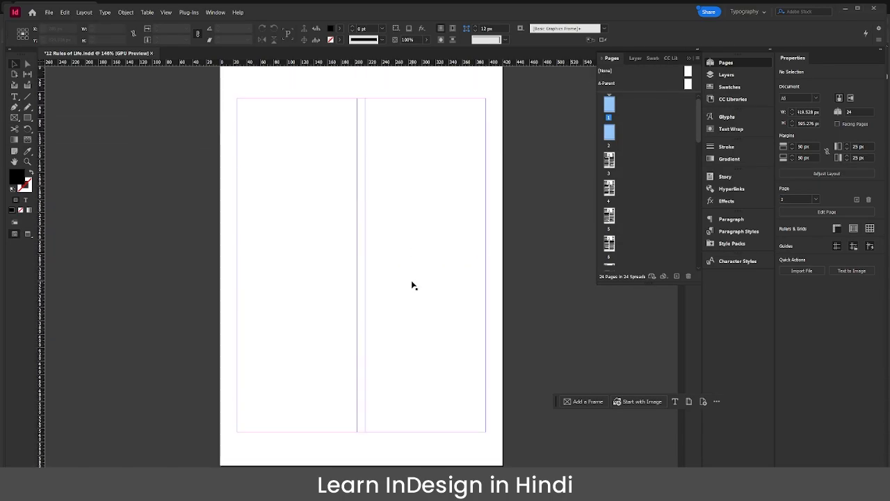
left_click(381, 207)
scroll(376, 282, "down", 3)
scroll(375, 276, "up", 5)
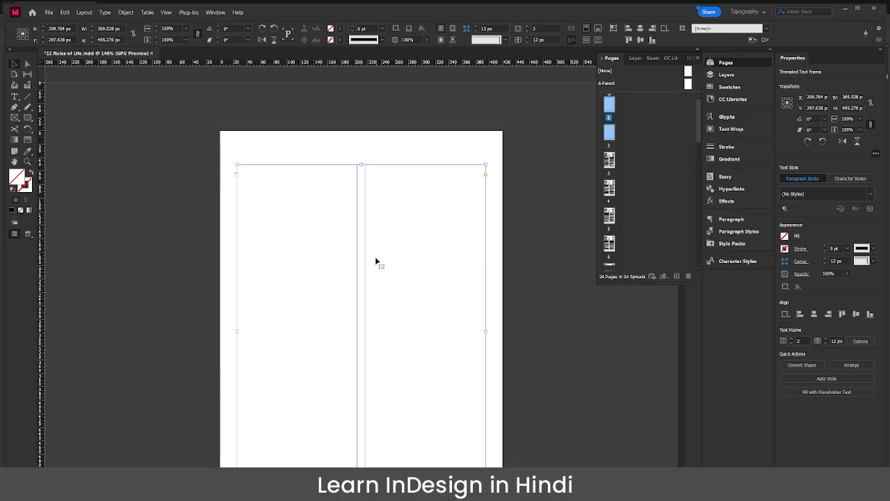
scroll(375, 264, "down", 1)
scroll(375, 258, "down", 1)
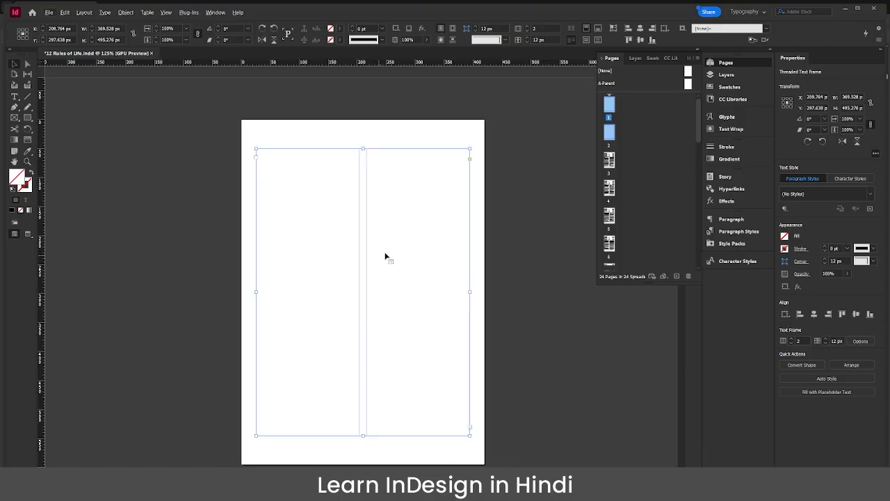
left_click(27, 117)
left_click_drag(241, 119, 485, 463)
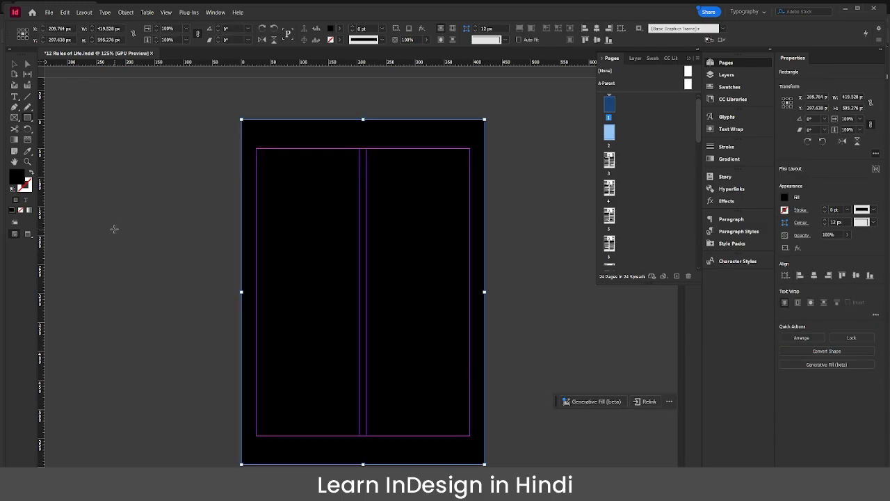
- Fill the page 1 rectangle with the light lilac colour #e8c6f5 and deselect it
double_click(20, 174)
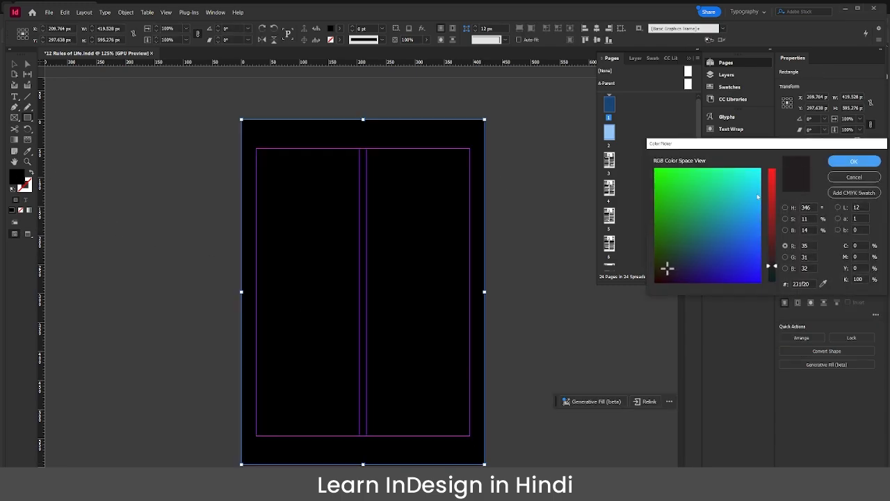
left_click(756, 194)
left_click(772, 179)
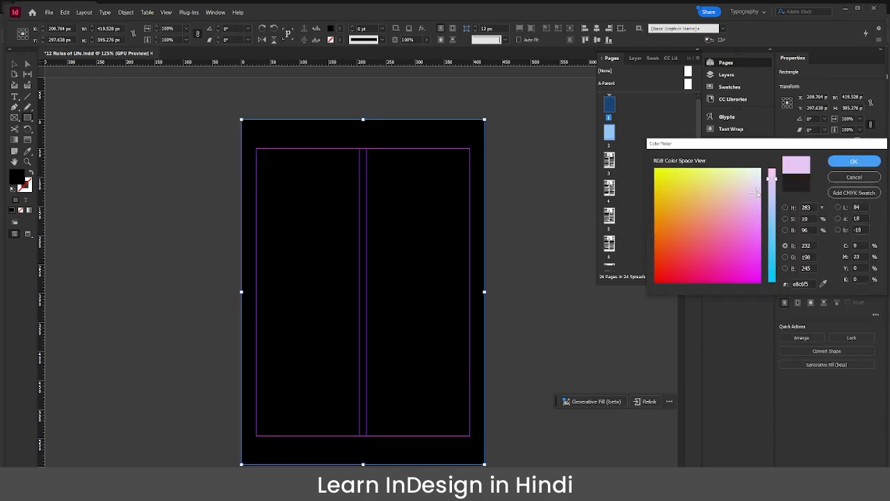
left_click(849, 164)
left_click(97, 88)
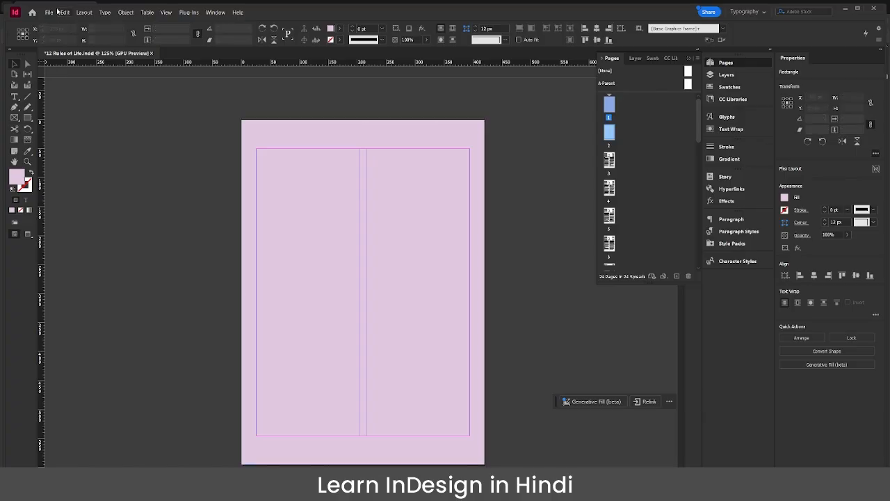
left_click(50, 12)
left_click(177, 144)
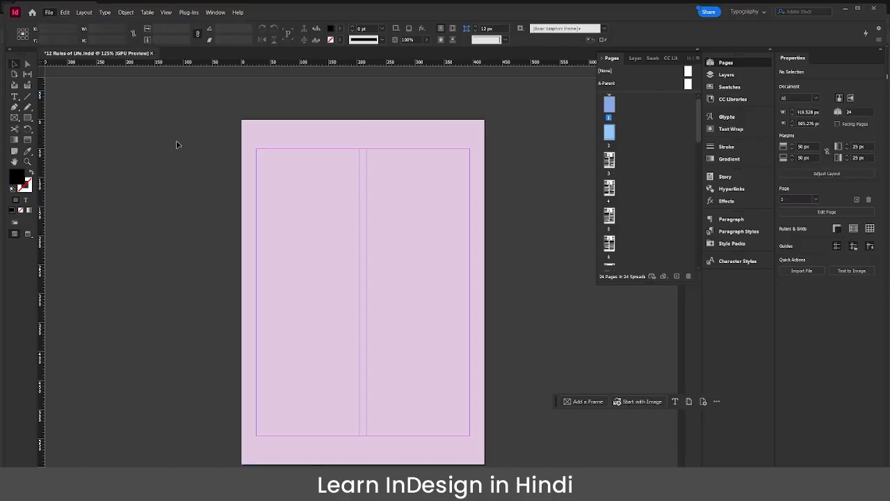
key("ctrl+d")
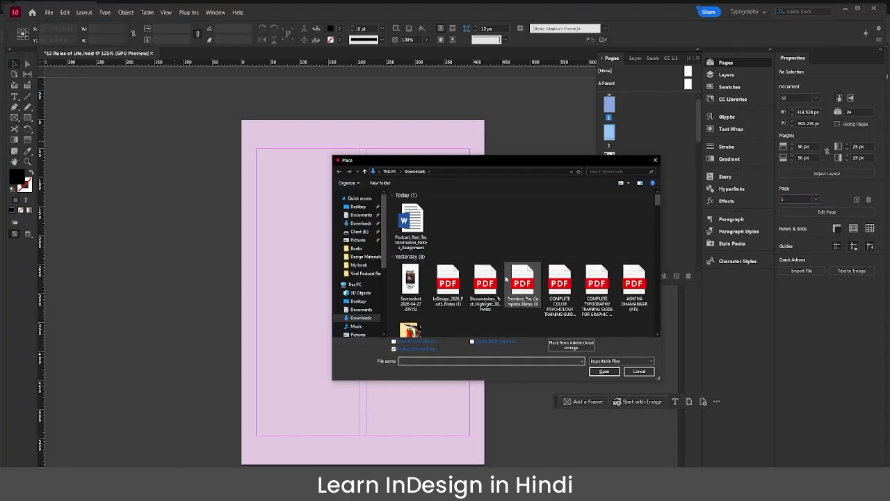
scroll(505, 279, "down", 5)
scroll(506, 279, "down", 2)
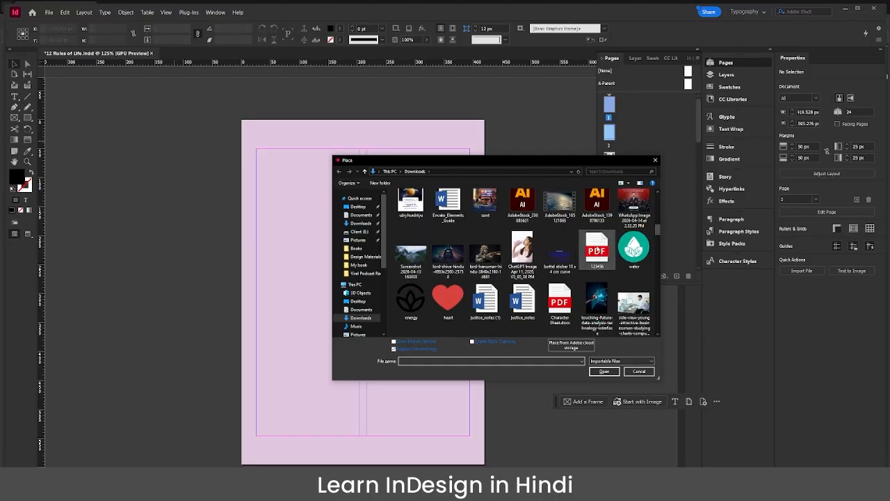
left_click(411, 255)
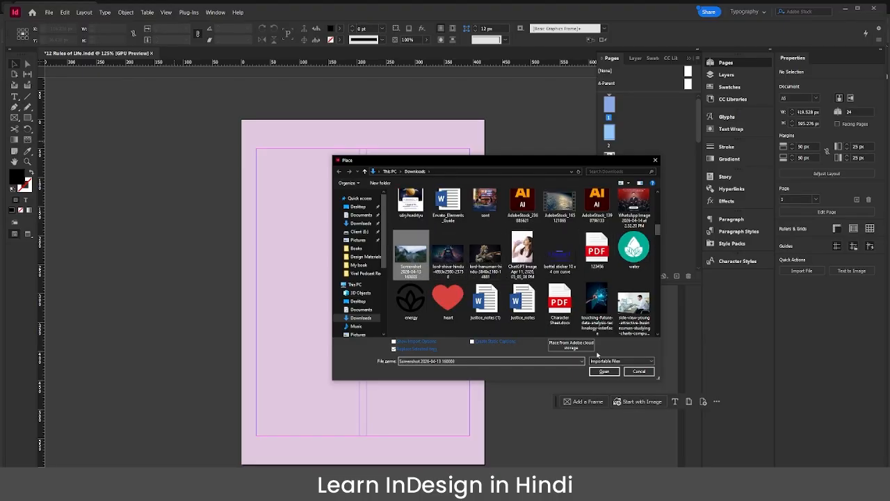
left_click(604, 371)
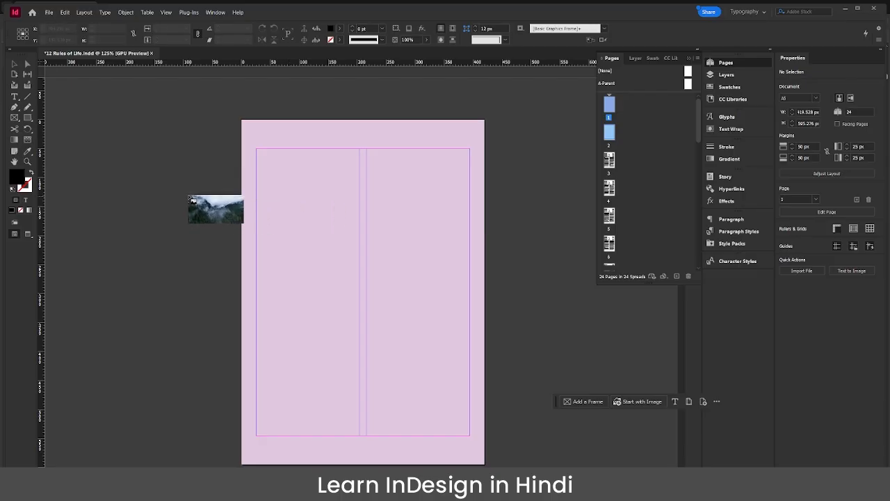
left_click_drag(191, 197, 592, 404)
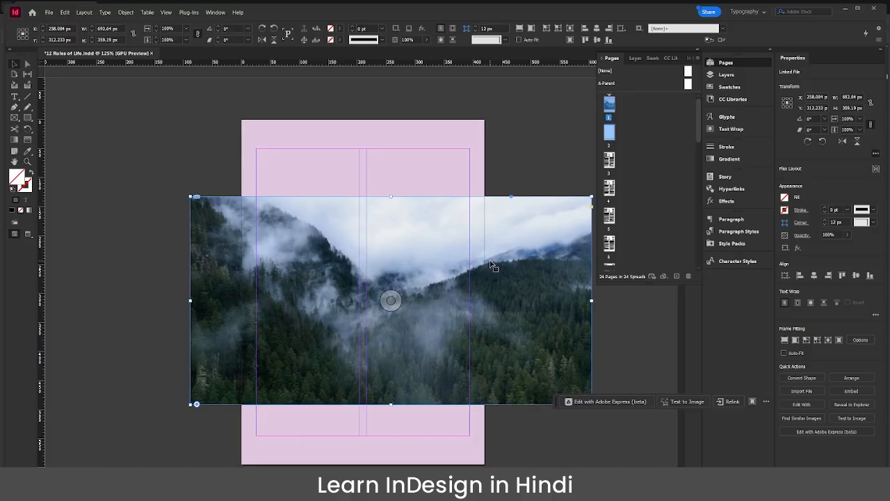
key("Delete")
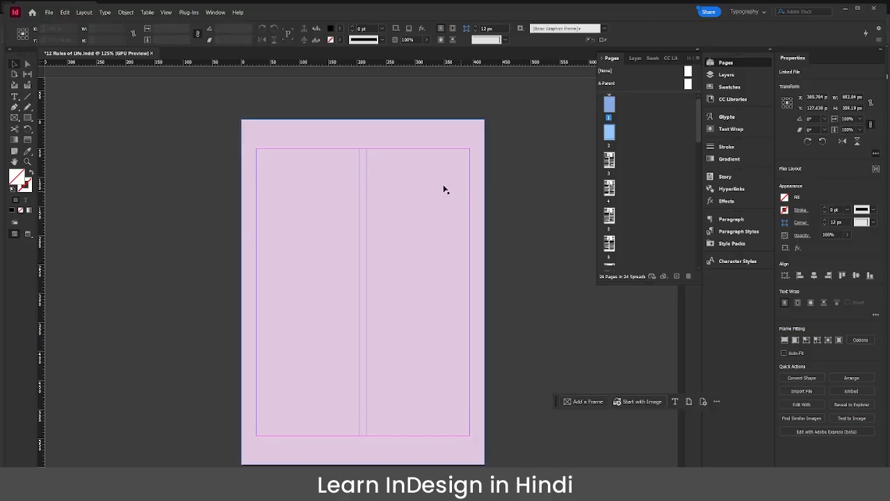
left_click(444, 185)
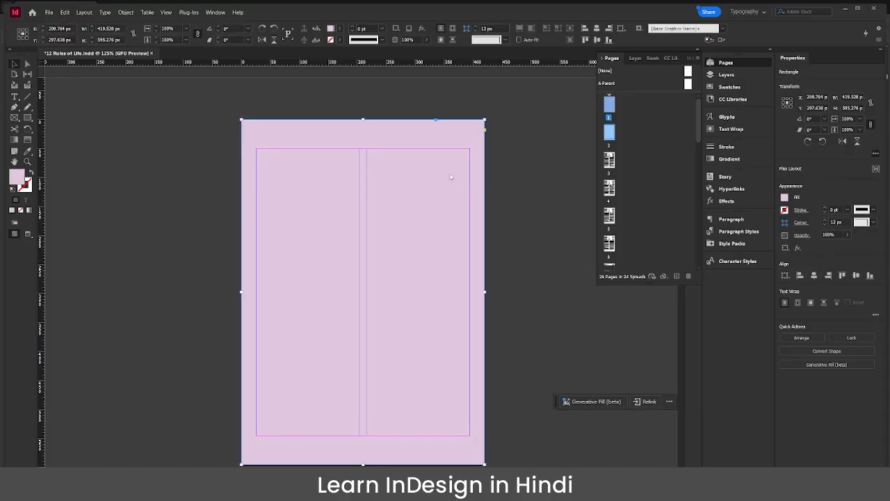
key("ctrl+d")
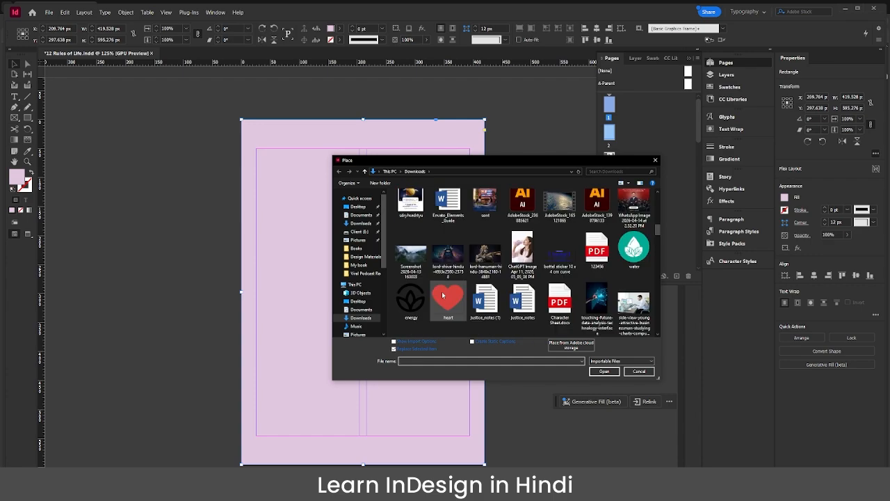
double_click(423, 269)
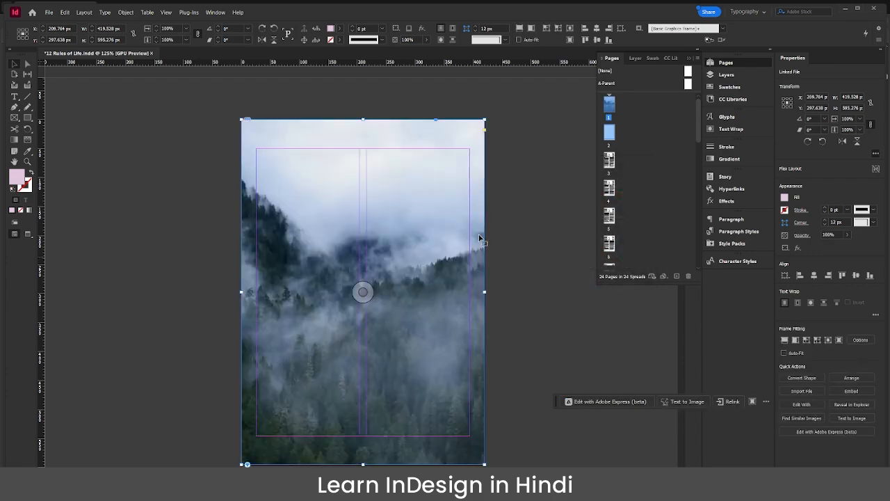
right_click(430, 219)
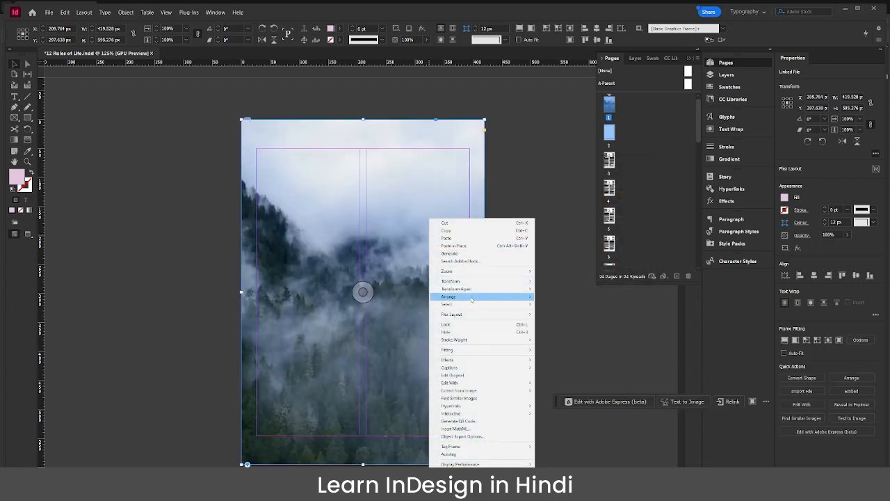
mouse_move(478, 350)
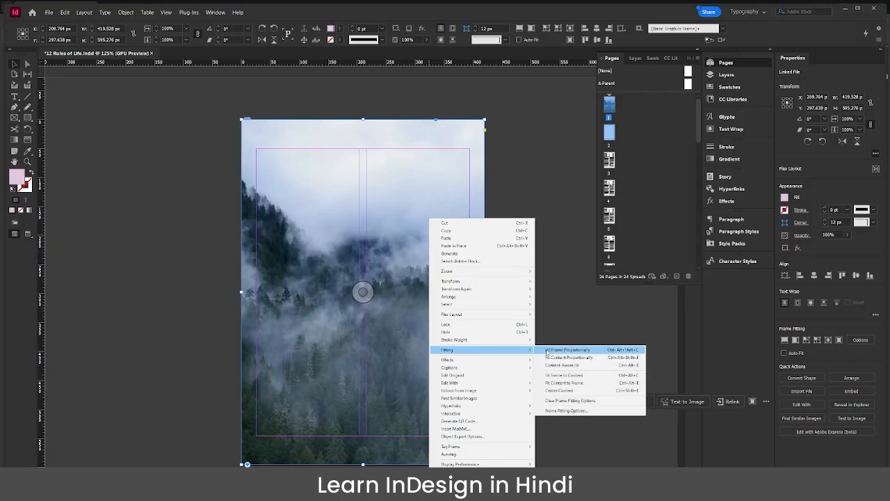
left_click(588, 350)
left_click(540, 279)
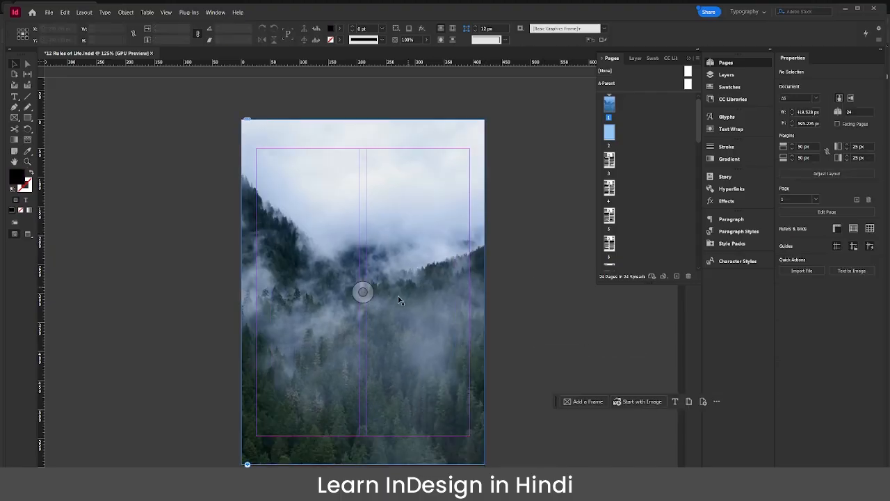
- Change the display performance setting of the cover image on page 1
scroll(391, 317, "down", 2)
scroll(393, 306, "up", 4)
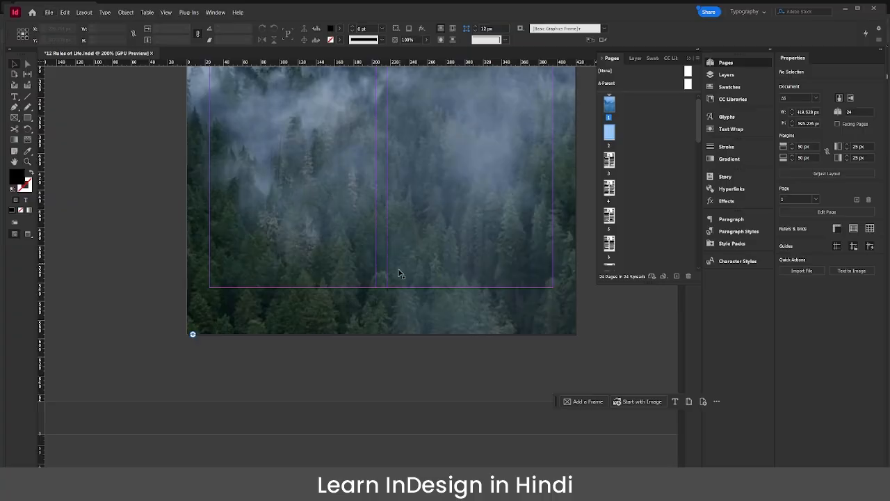
left_click(431, 273)
scroll(438, 264, "down", 2)
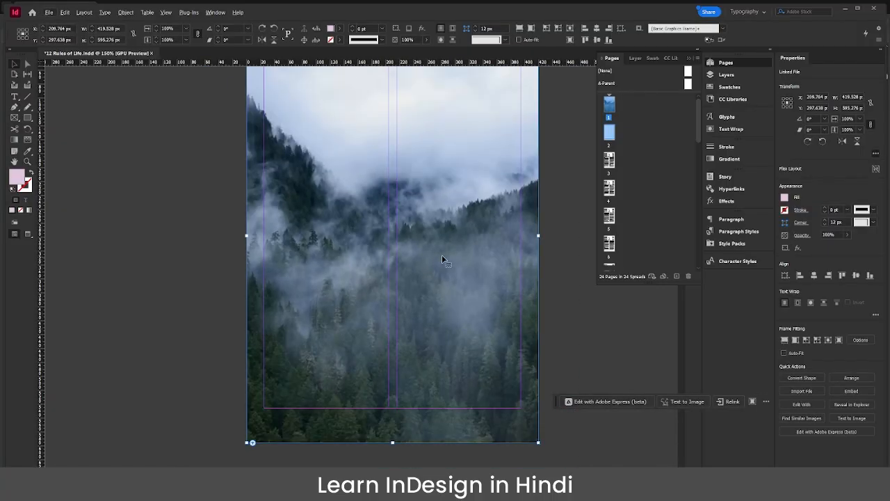
right_click(443, 256)
mouse_move(487, 464)
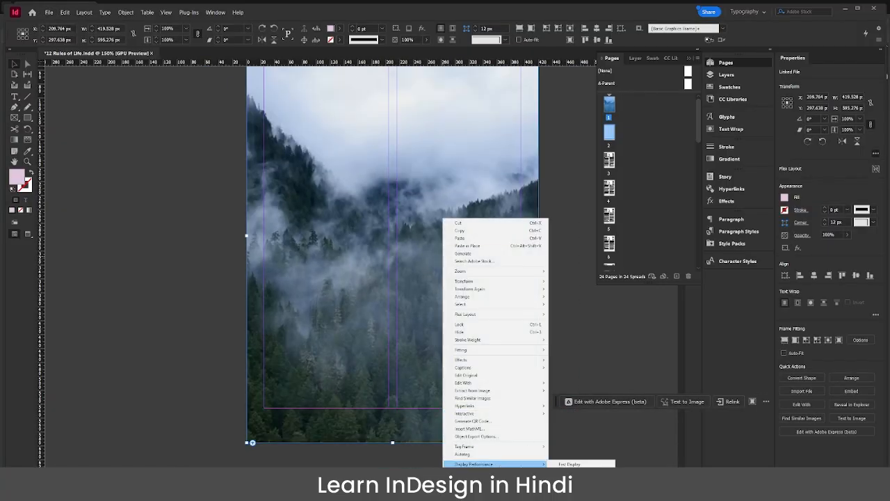
left_click(569, 464)
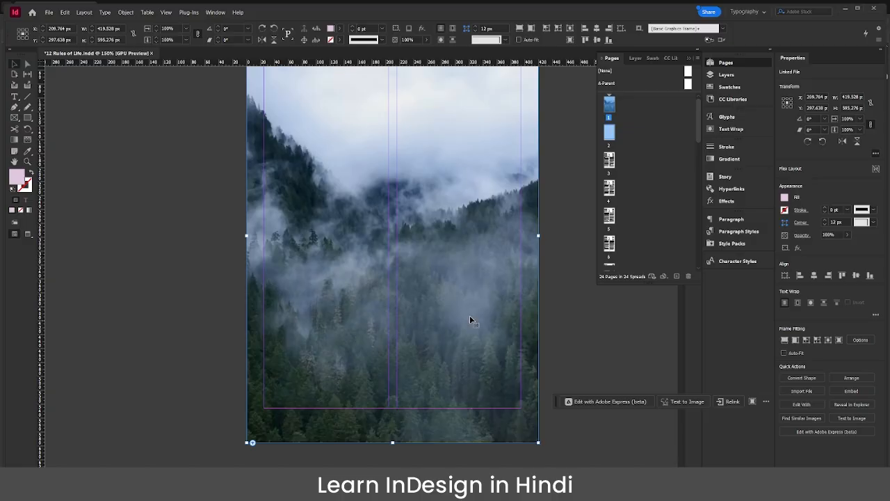
scroll(459, 334, "up", 2)
scroll(374, 298, "down", 1)
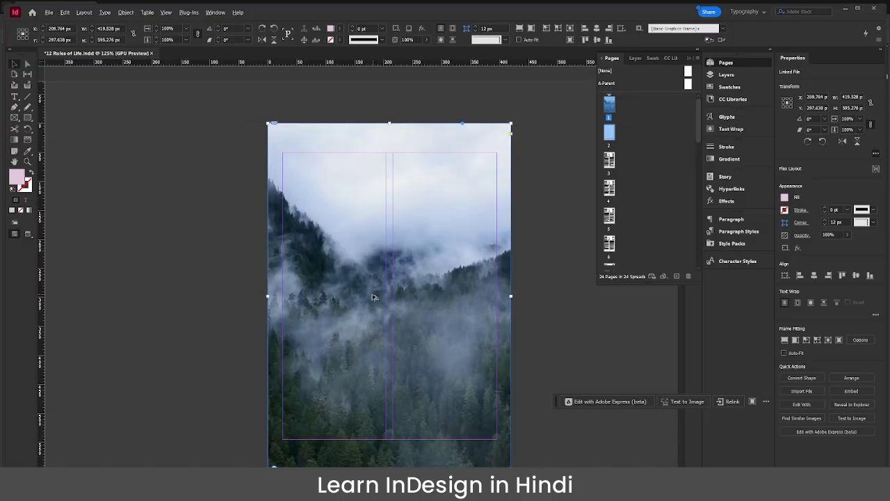
- Create a text frame about 323 px wide and 43 px high near the top of page 1 containing "12 Rules of Life"
left_click(14, 96)
left_click_drag(297, 163, 483, 187)
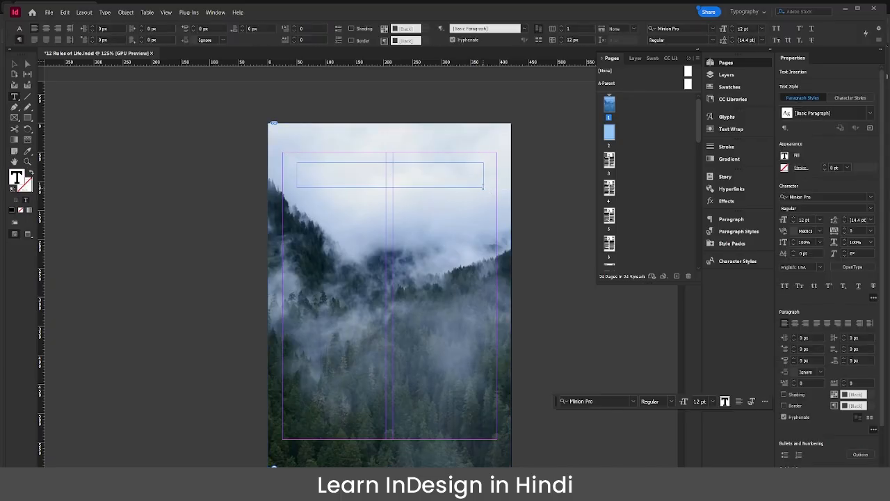
type("12 Rules of Life")
- Enlarge all of the cover title text to 38 pt
key("ctrl+a")
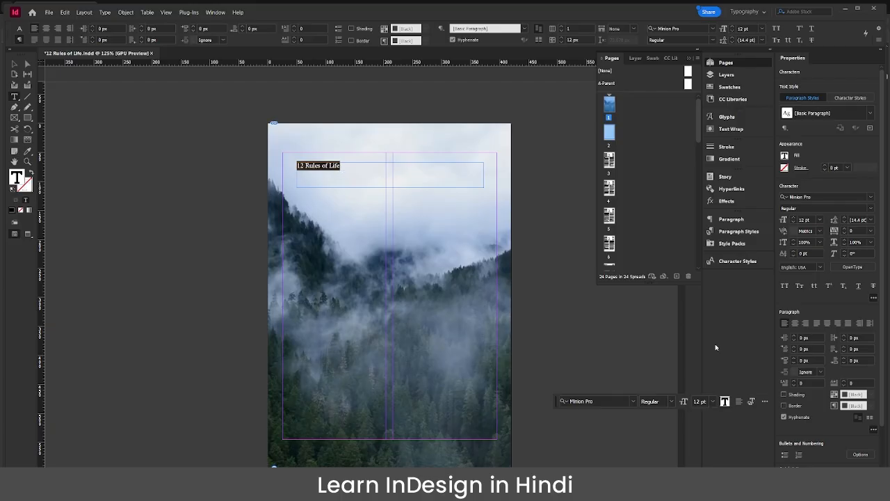
key("ctrl+shift+period")
key("ctrl+shift+period")
key("ctrl+shift+period")
key("ctrl+shift+period")
key("ctrl+shift+period")
key("ctrl+shift+period")
key("ctrl+shift+period")
key("ctrl+shift+period")
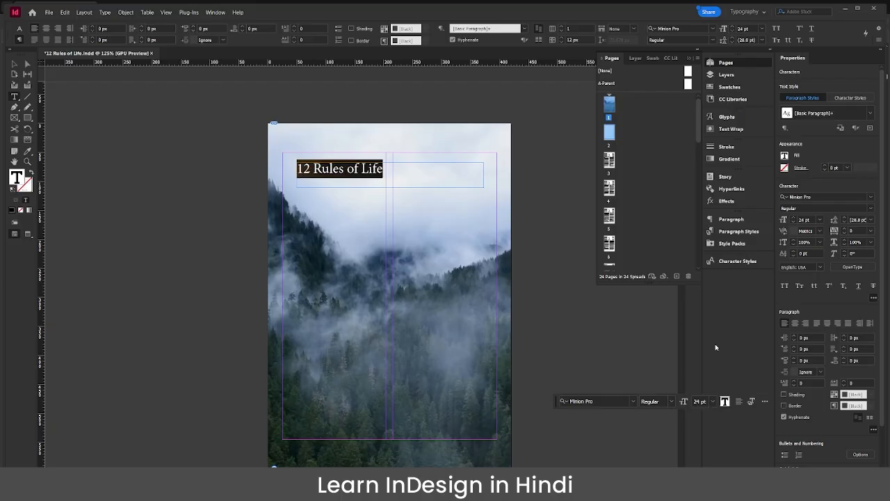
key("ctrl+shift+period")
key("ctrl+shift+period")
key("ctrl+shift+period")
key("ctrl+shift+period")
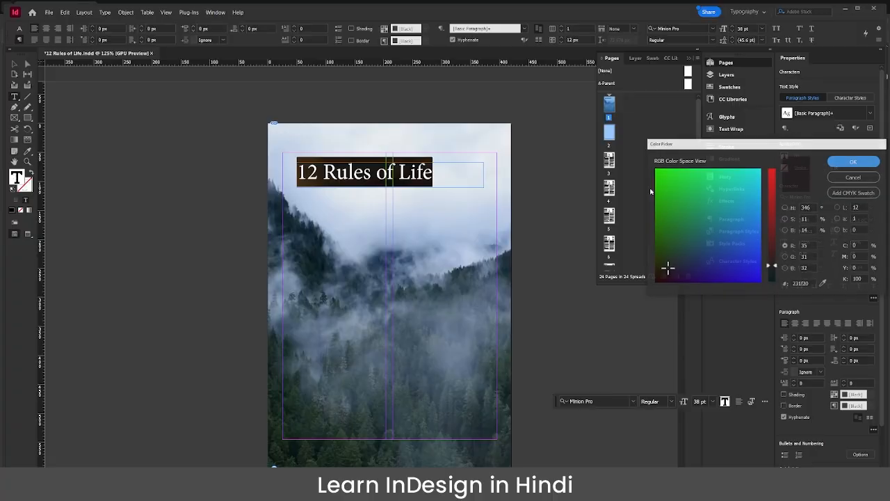
- Colour the cover title text white (#ffffff)
double_click(15, 178)
left_click_drag(748, 194, 760, 168)
left_click(772, 169)
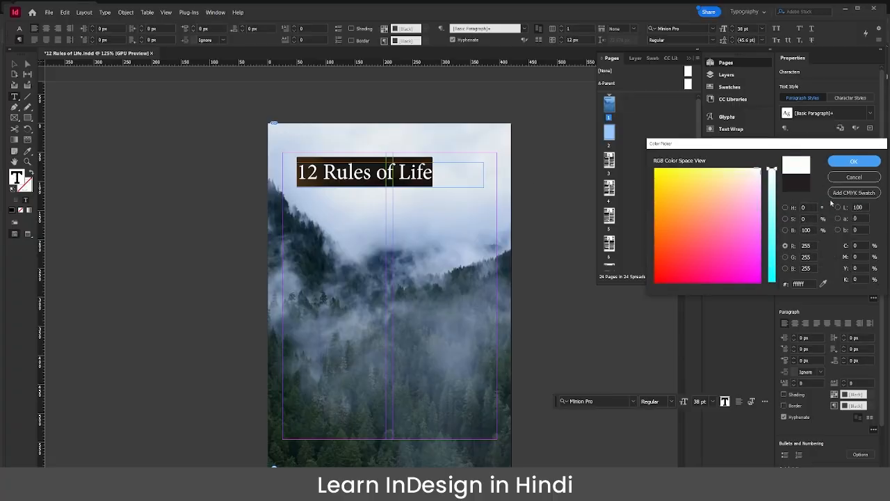
left_click(855, 161)
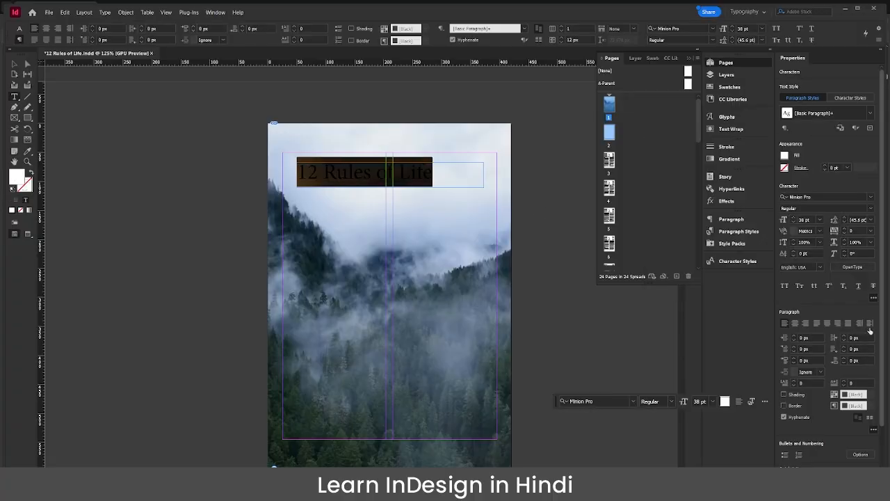
- Centre the cover title within its text frame and finish editing the text
left_click(799, 324)
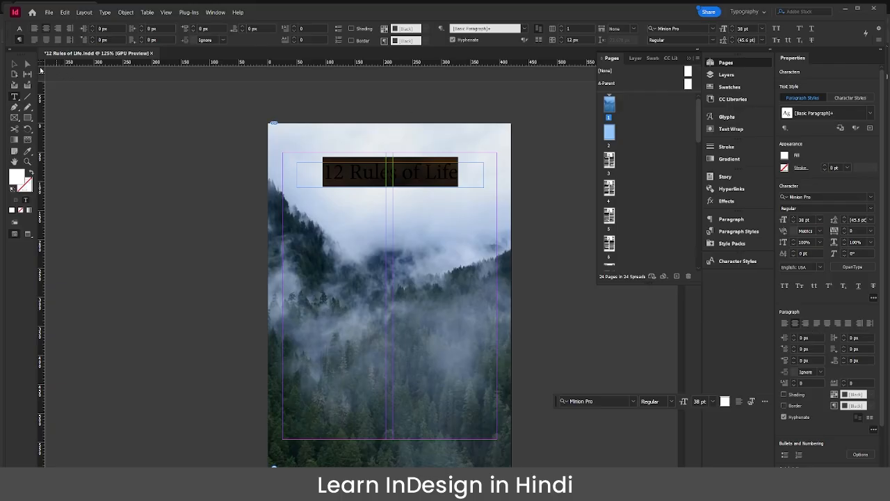
key("Escape")
scroll(423, 167, "up", 2)
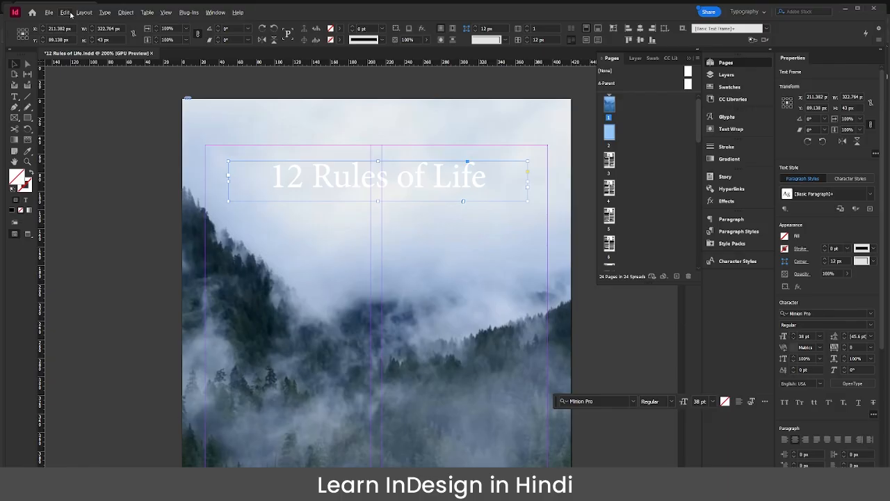
- Recolour the cover title text dark maroon #50031f and deselect it
left_click(15, 96)
triple_click(418, 174)
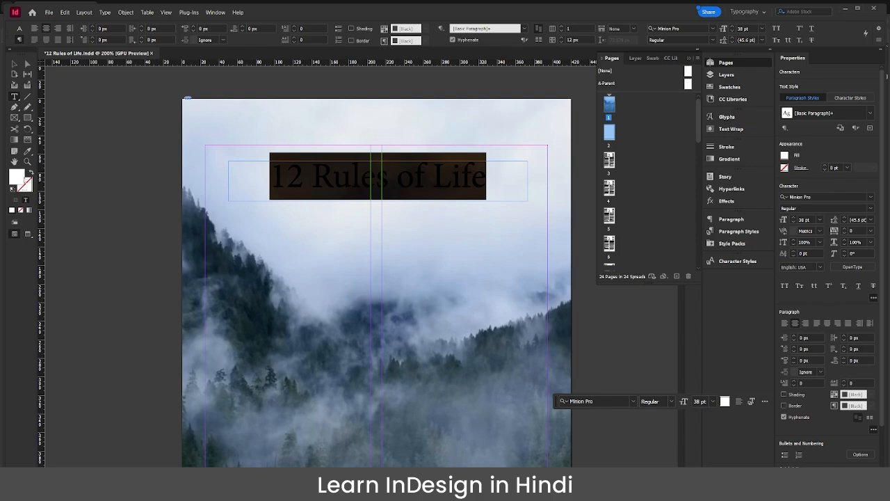
double_click(20, 178)
left_click_drag(689, 276, 668, 282)
left_click_drag(773, 241, 773, 247)
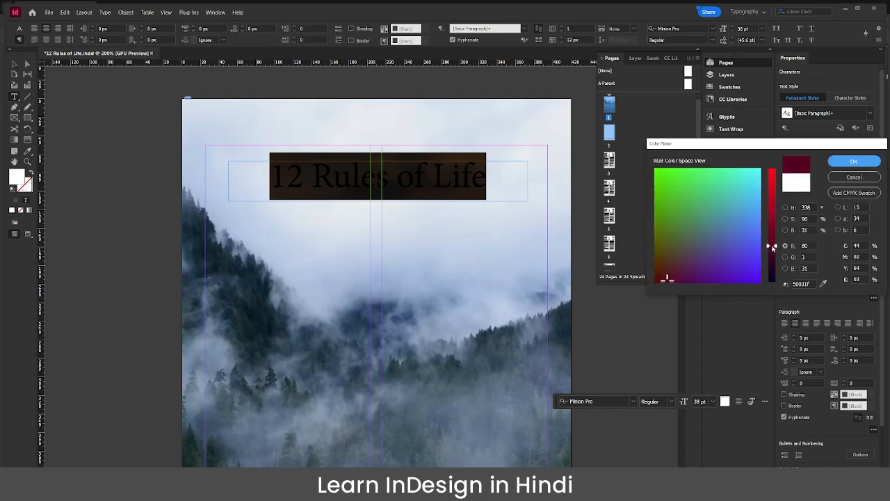
left_click(851, 162)
key("Escape")
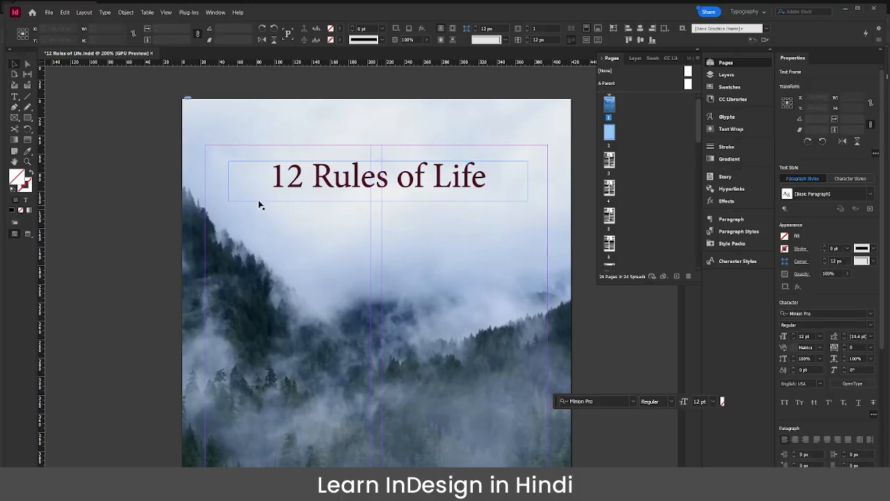
key("ctrl+0")
left_click(360, 253)
- Set the cover title's Minion Pro font style to Bold and deselect the title
key("ctrl+equal")
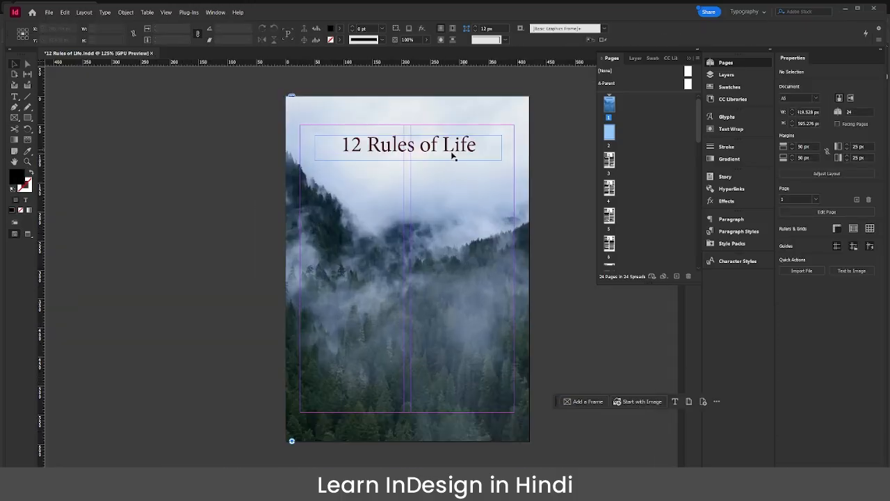
double_click(471, 146)
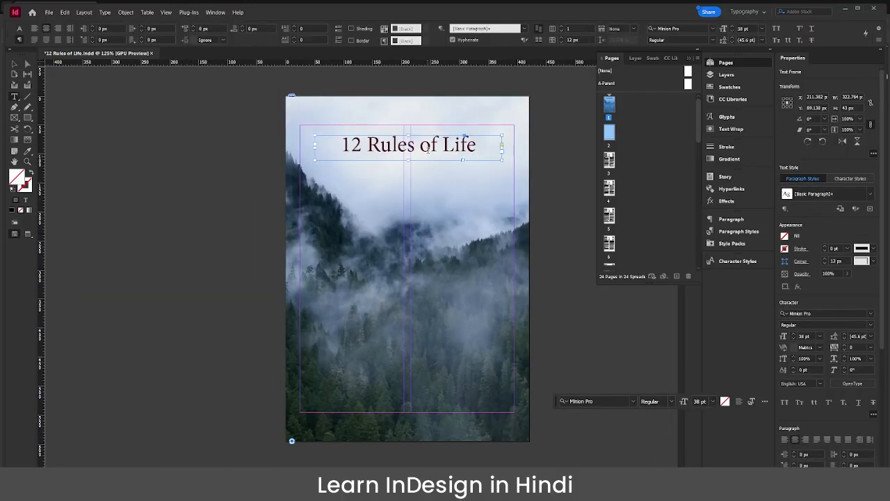
key("ctrl+a")
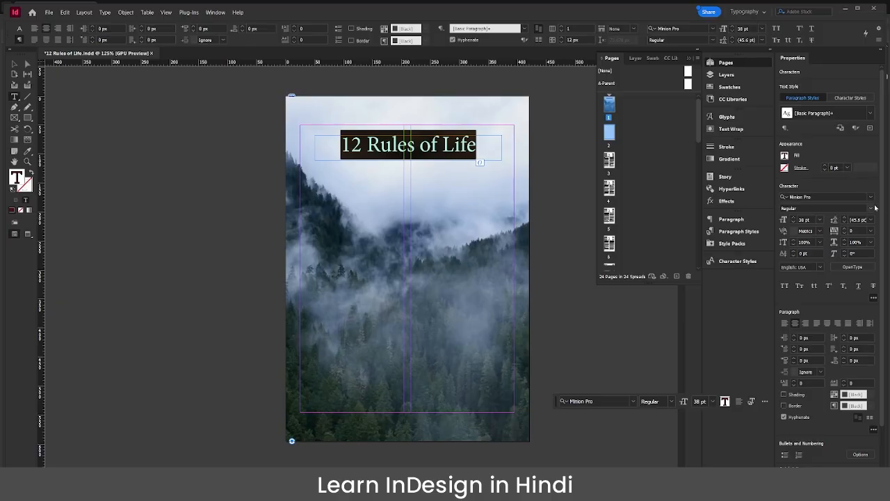
left_click(871, 208)
left_click(837, 285)
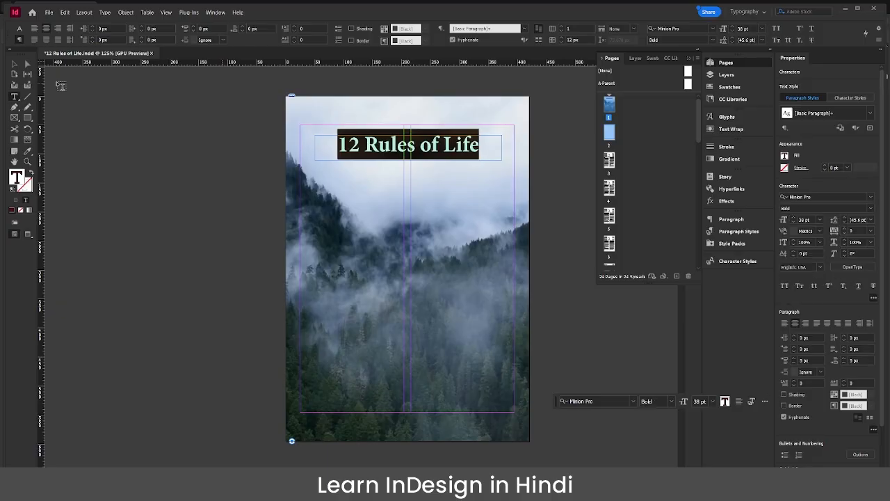
left_click(15, 64)
left_click(69, 133)
- Create a new paragraph style group and name it "DOC STYLE"
scroll(390, 221, "down", 5)
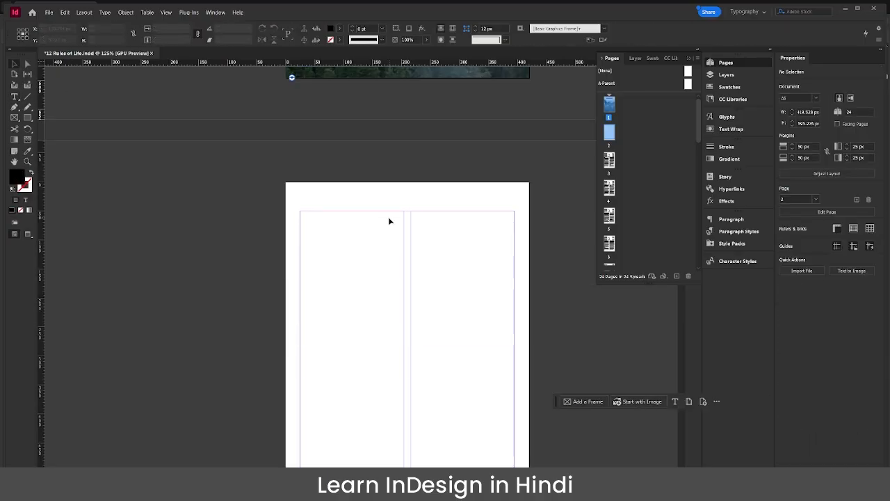
scroll(390, 221, "down", 8)
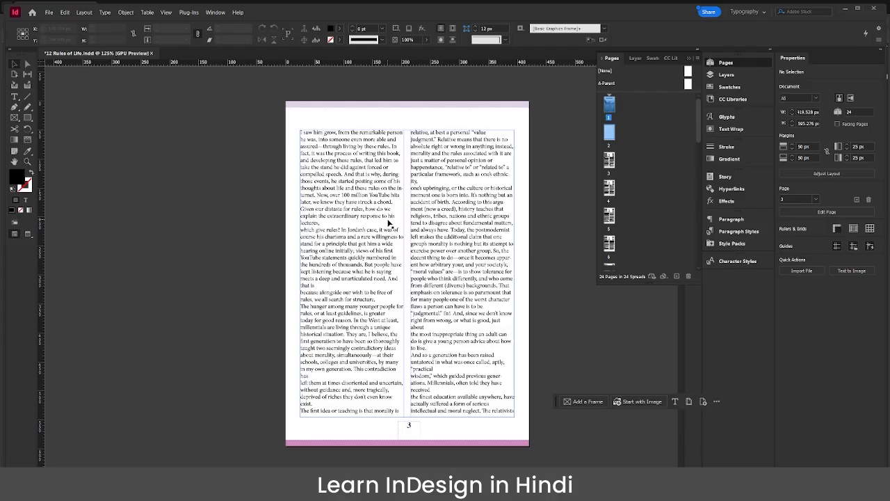
scroll(387, 221, "up", 8)
scroll(385, 220, "down", 5)
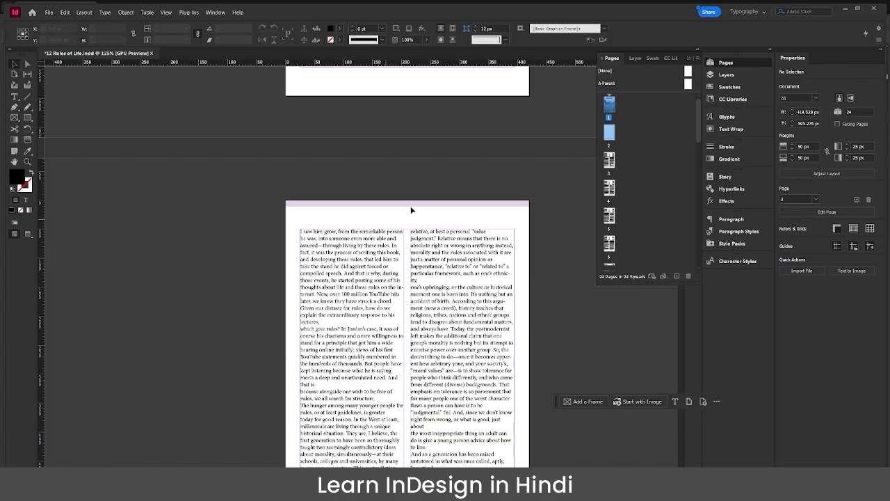
left_click(690, 61)
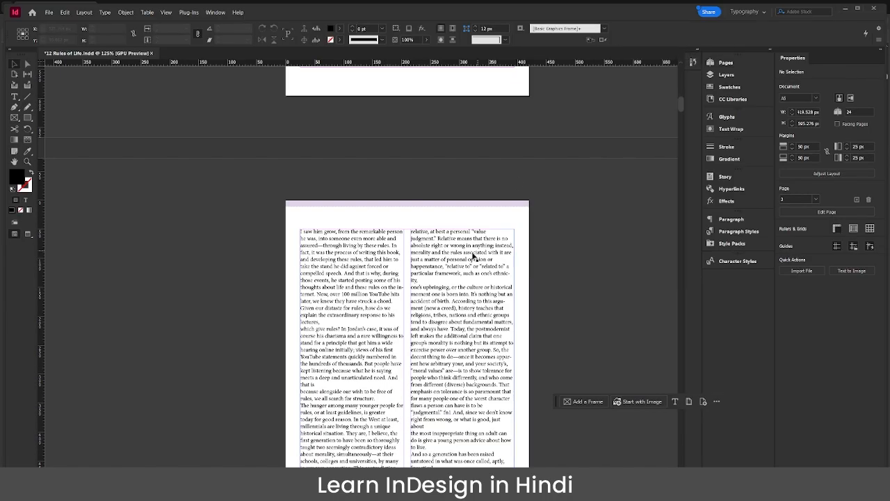
left_click(741, 231)
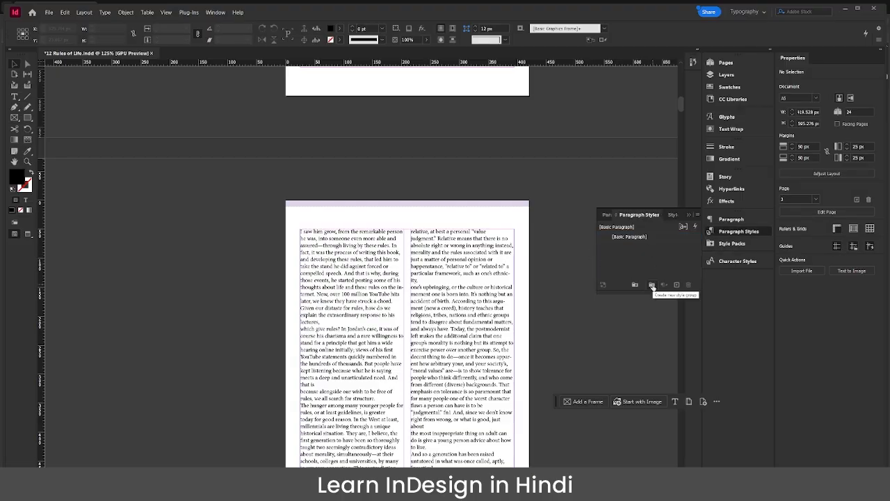
left_click(652, 285)
double_click(622, 247)
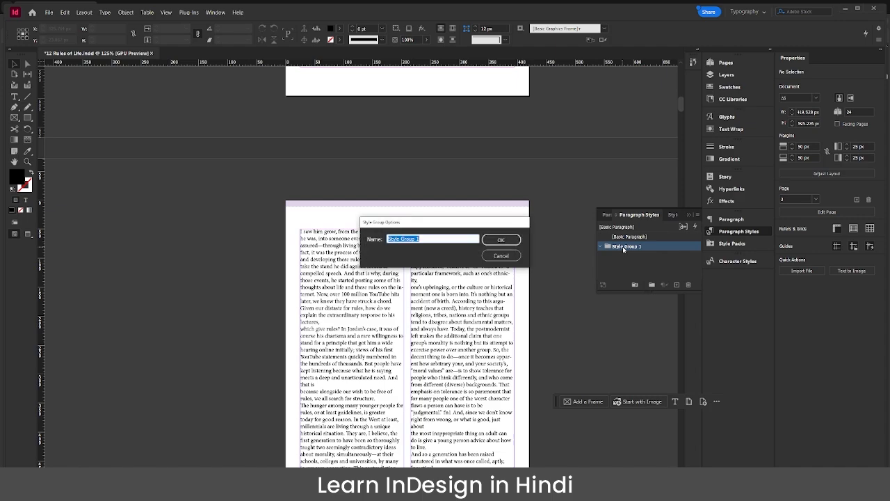
type("DOC STYLE")
key("Return")
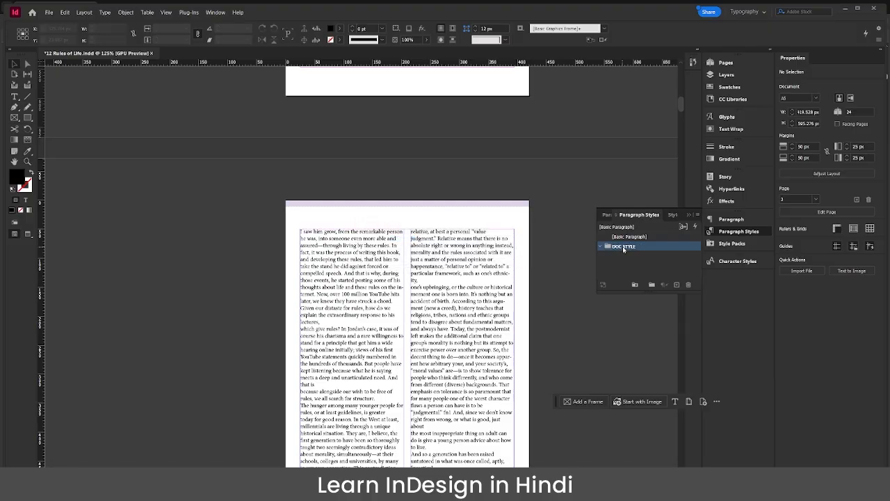
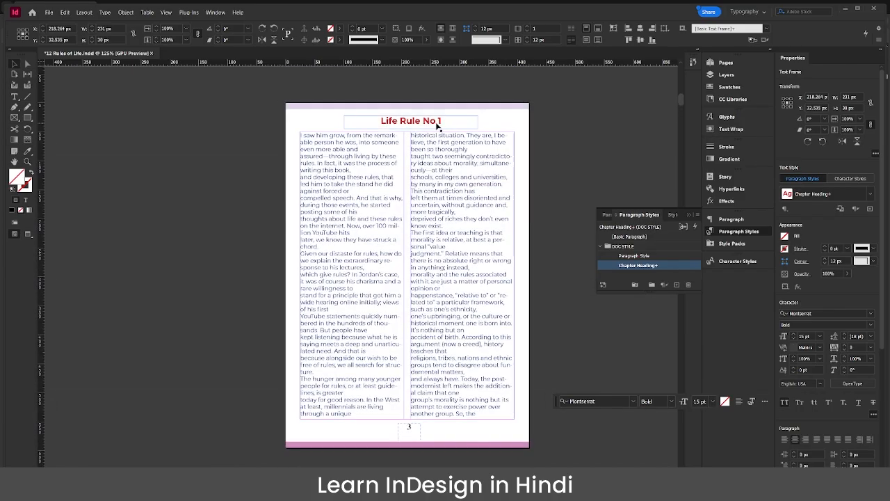
- Change the Chapter Heading paragraph style's character colour to the dark blue C=90 M=74 Y=41 K=31 copy swatch in Bright_Theme
scroll(466, 238, "down", 5)
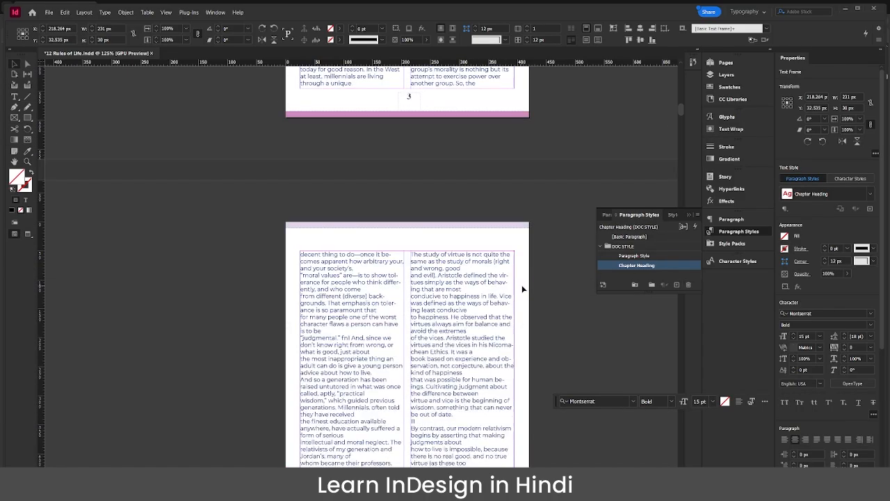
scroll(523, 288, "down", 5)
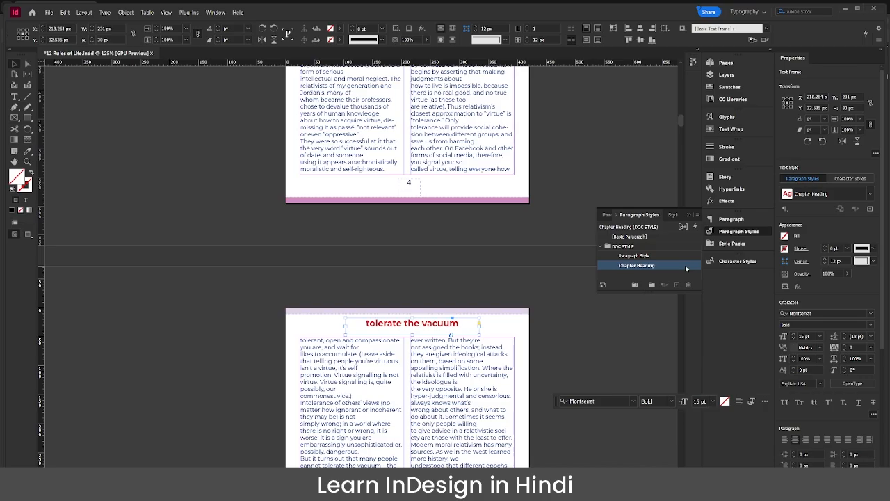
double_click(685, 265)
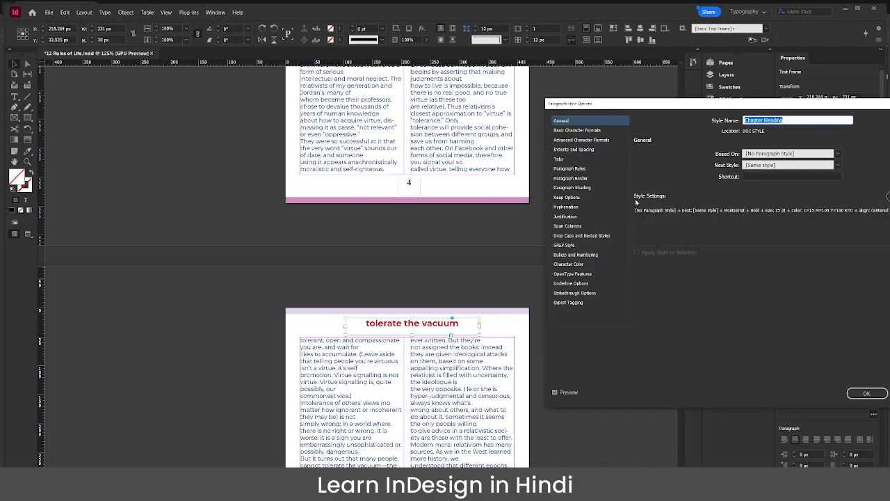
left_click(573, 265)
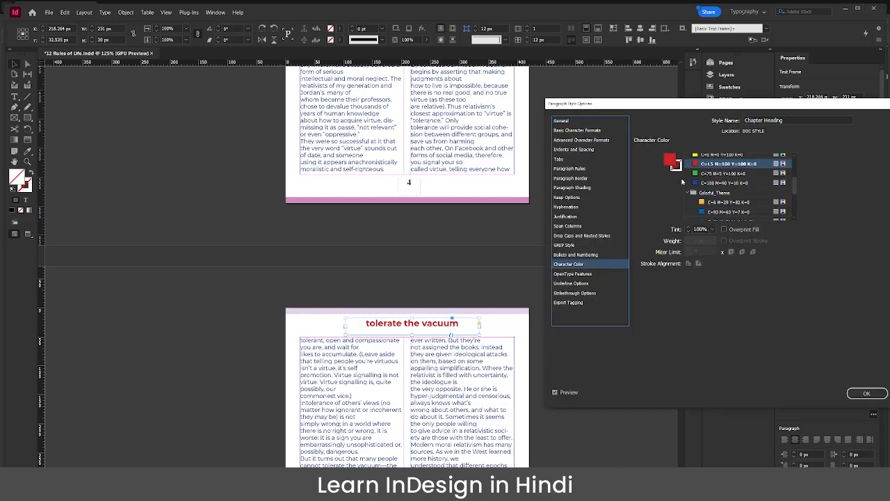
scroll(709, 209, "down", 5)
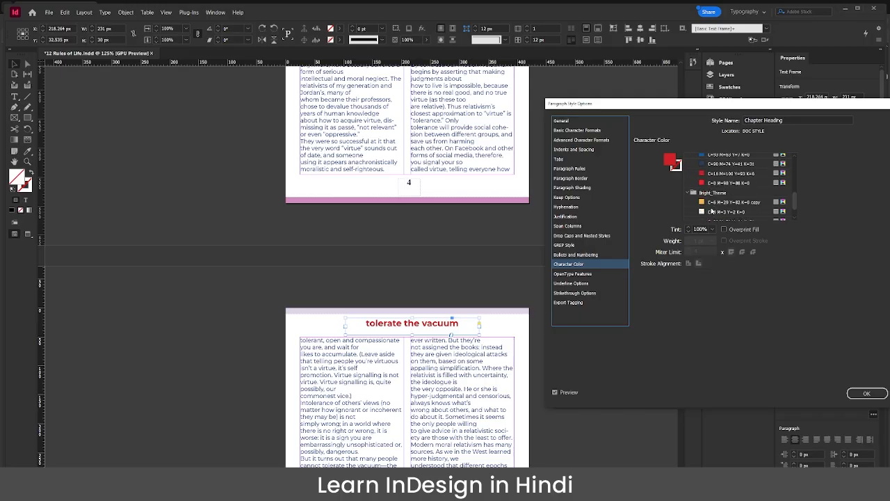
scroll(716, 203, "down", 1)
left_click(713, 207)
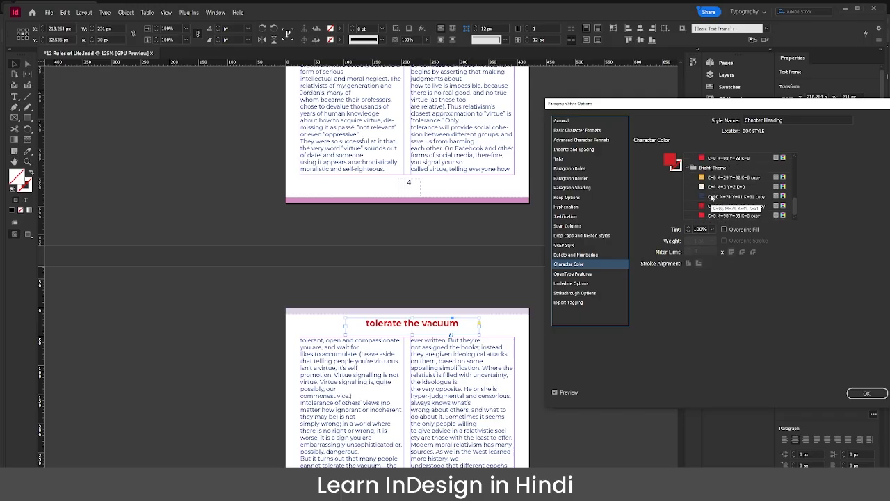
left_click(867, 393)
- Draw a heading text frame about 205 px wide and 23 px high above the text columns on page 7
scroll(466, 239, "up", 15)
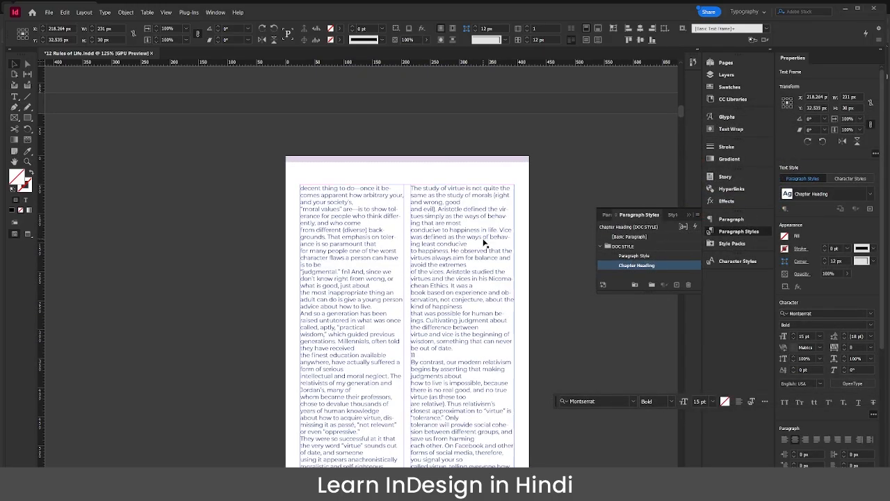
scroll(483, 239, "down", 15)
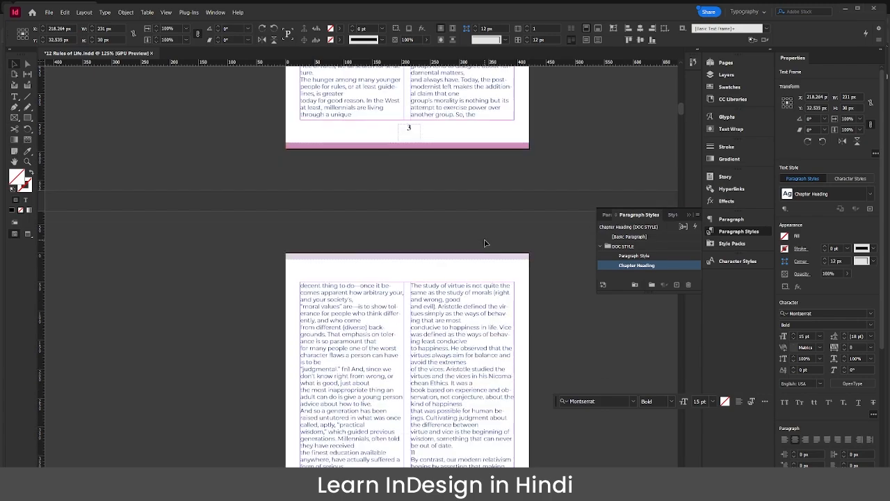
scroll(485, 243, "down", 10)
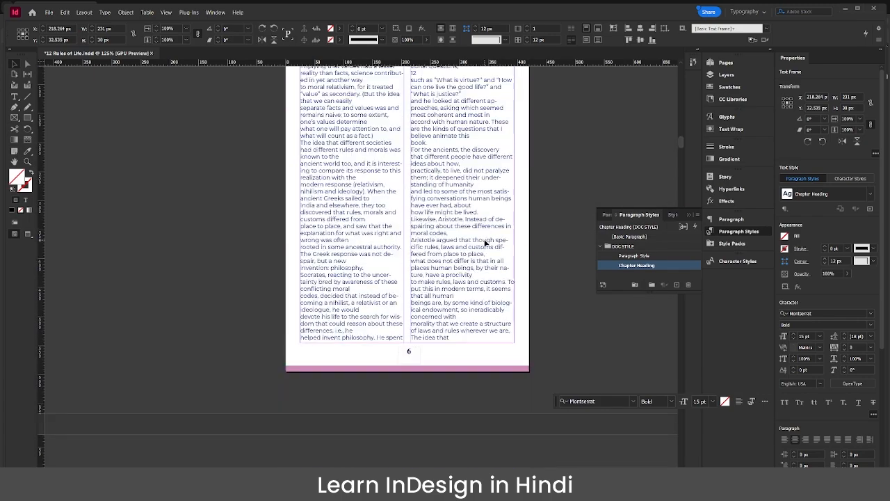
left_click(14, 96)
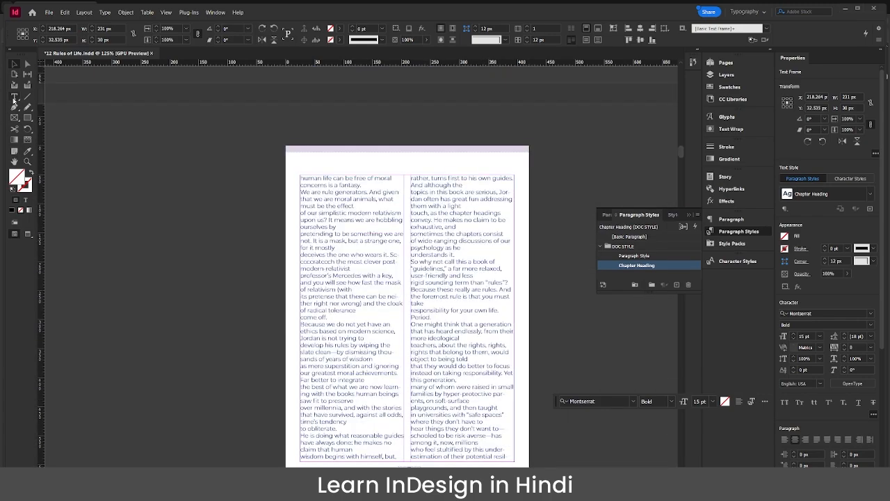
left_click_drag(350, 154, 469, 168)
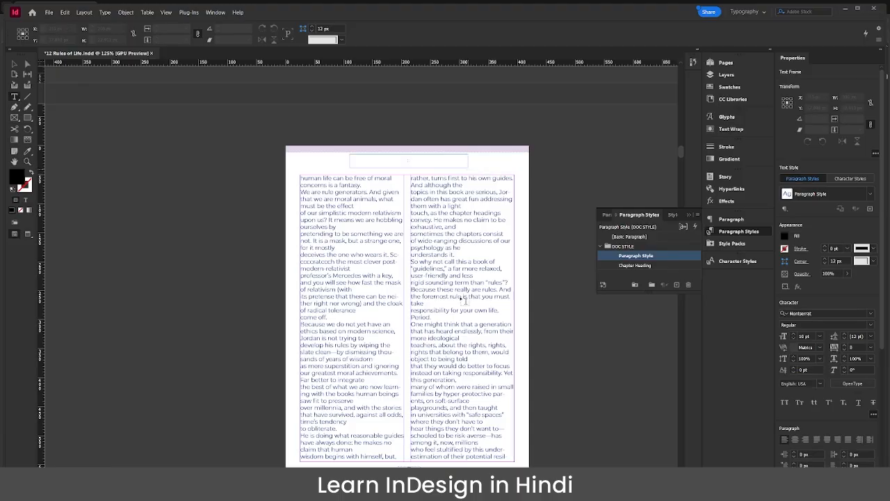
- Copy "One might think" from page 7's body text into the empty heading frame and apply the Chapter Heading style
left_click_drag(412, 324, 462, 324)
key("ctrl+c")
left_click(375, 159)
key("ctrl+v")
key("Escape")
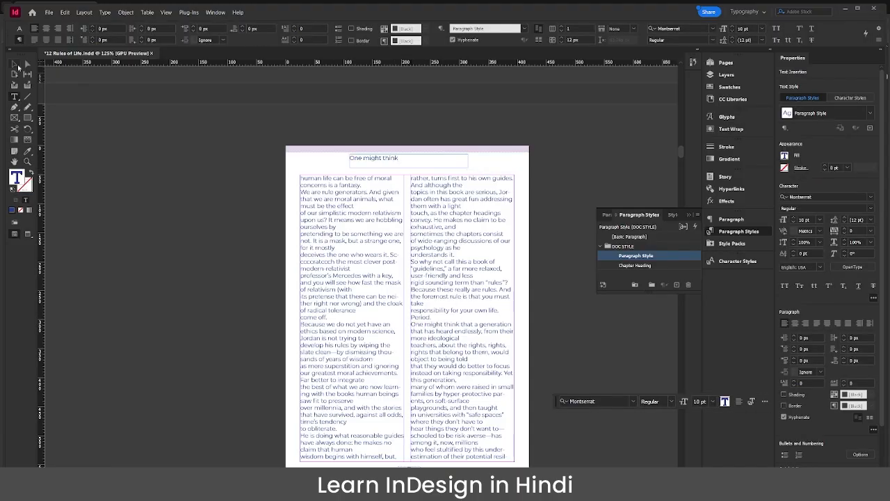
left_click(635, 265)
- Draw a heading text frame about 220 px wide and 23 px high above the text columns on page 10
scroll(411, 299, "down", 15)
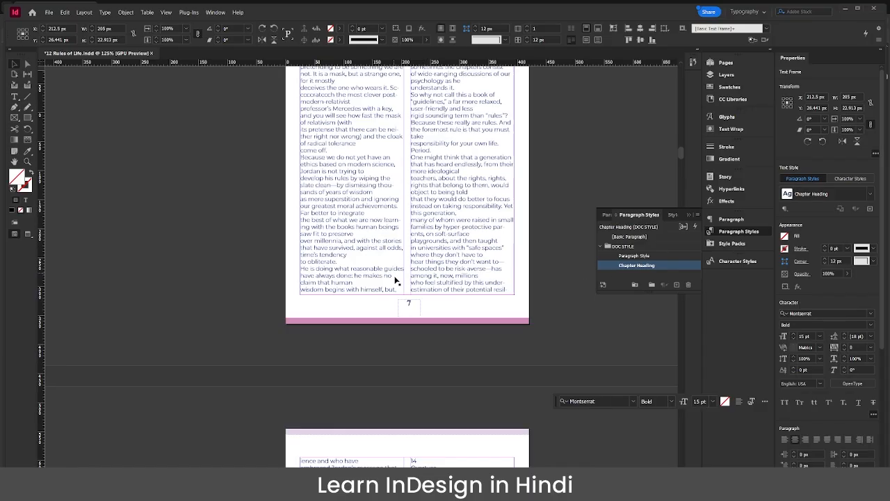
left_click(427, 238)
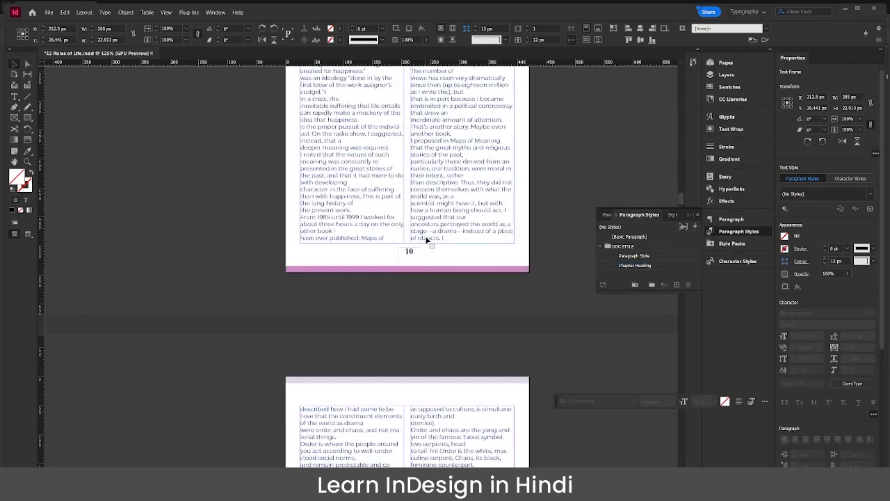
scroll(427, 238, "up", 5)
left_click(14, 98)
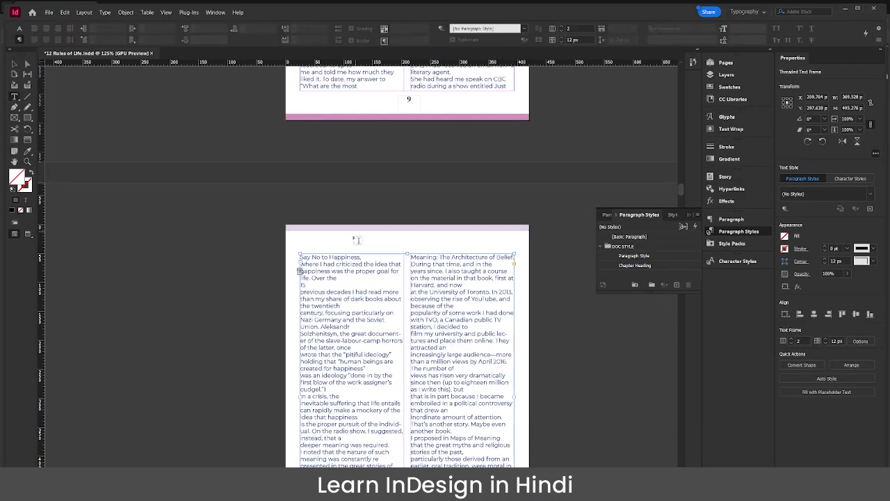
mouse_move(345, 234)
left_mouse_down()
mouse_move(487, 256)
mouse_move(473, 246)
left_mouse_up()
- Copy "VO, a Canadian" from page 10's body text into the heading frame, apply the Chapter Heading style and deselect it
left_click(441, 319)
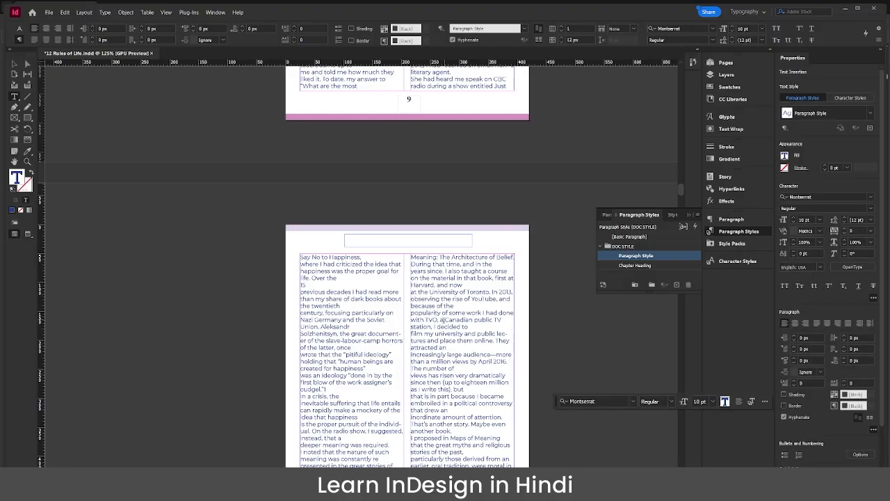
left_click_drag(427, 319, 473, 320)
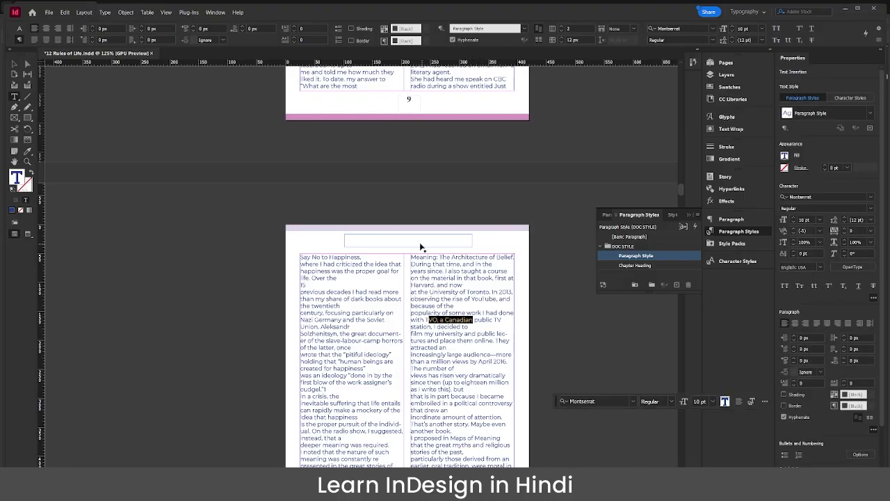
left_click(415, 238)
key("ctrl+v")
left_click(19, 66)
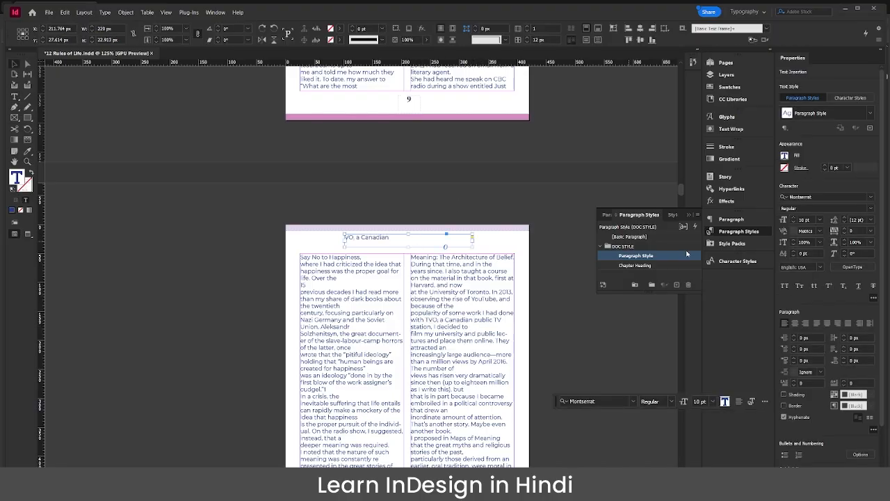
left_click(670, 266)
left_click(485, 186)
- Return to blank page 2 and collapse the DOC STYLE paragraph style group, leaving no group selected
scroll(484, 186, "up", 15)
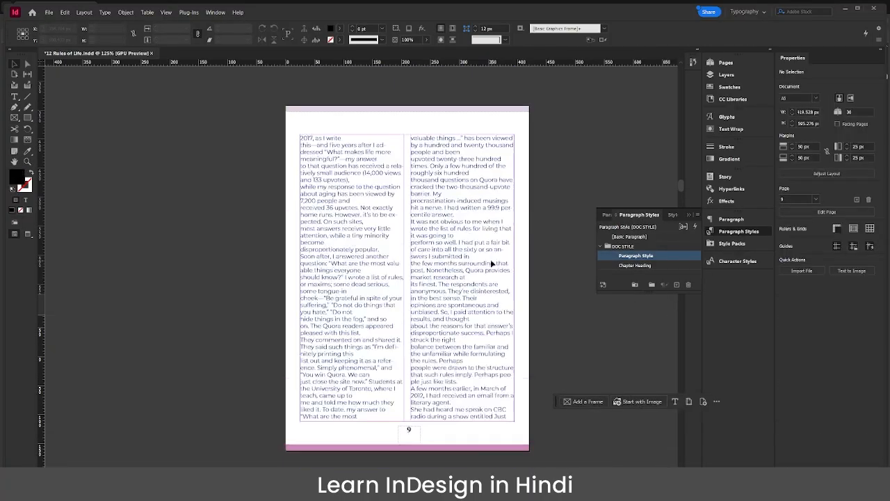
scroll(491, 273, "up", 20)
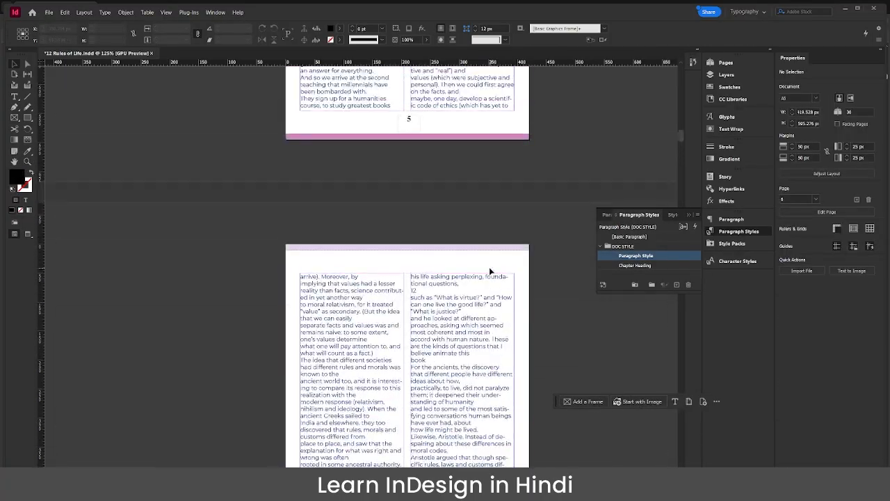
scroll(491, 272, "up", 6)
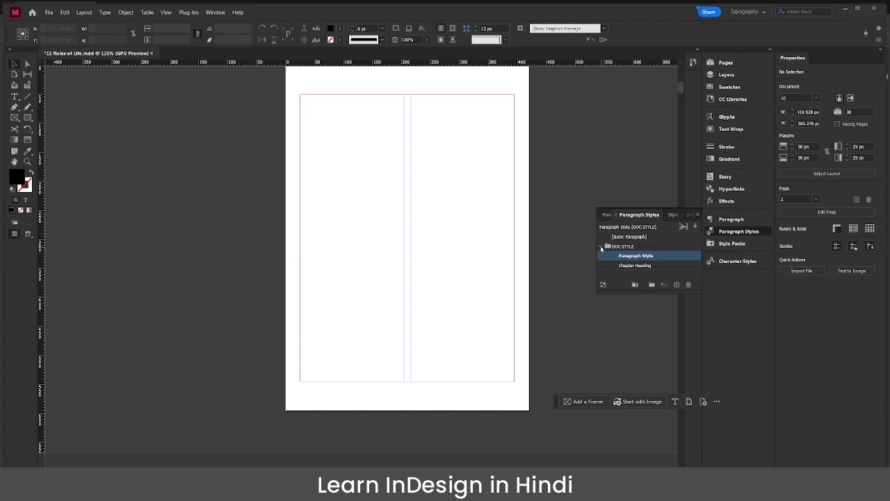
left_click(602, 247)
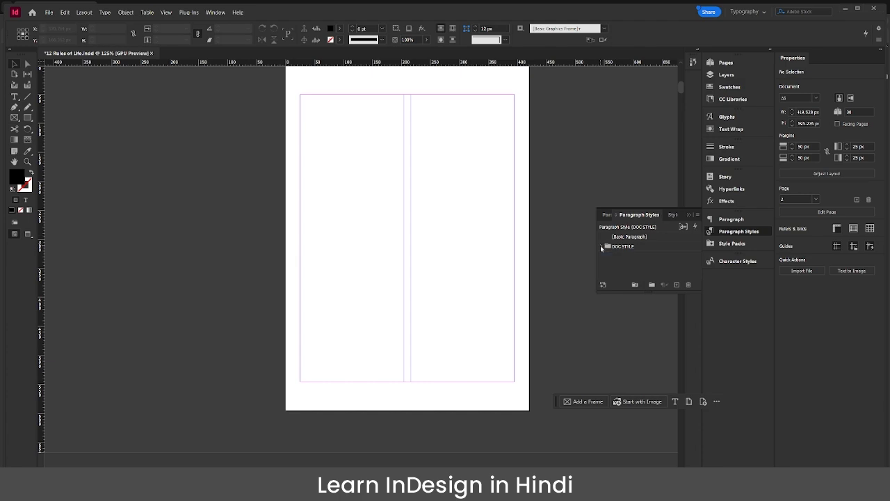
left_click(652, 283)
left_click(640, 246)
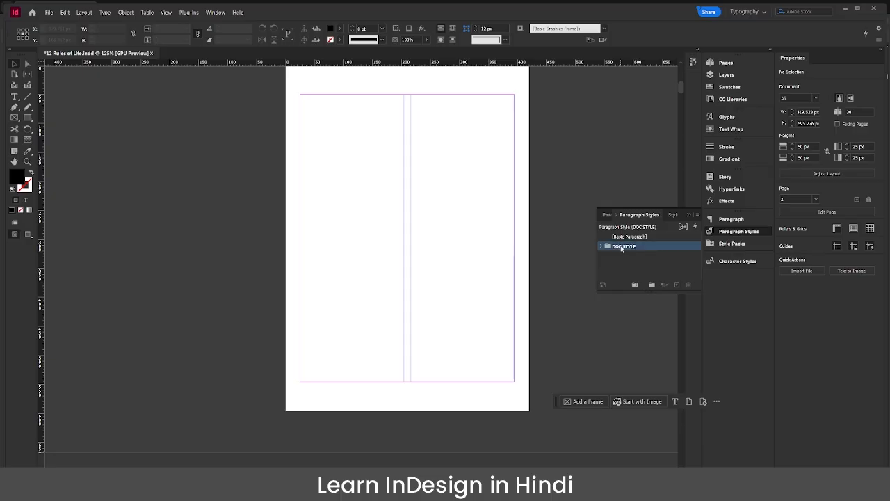
left_click(634, 263)
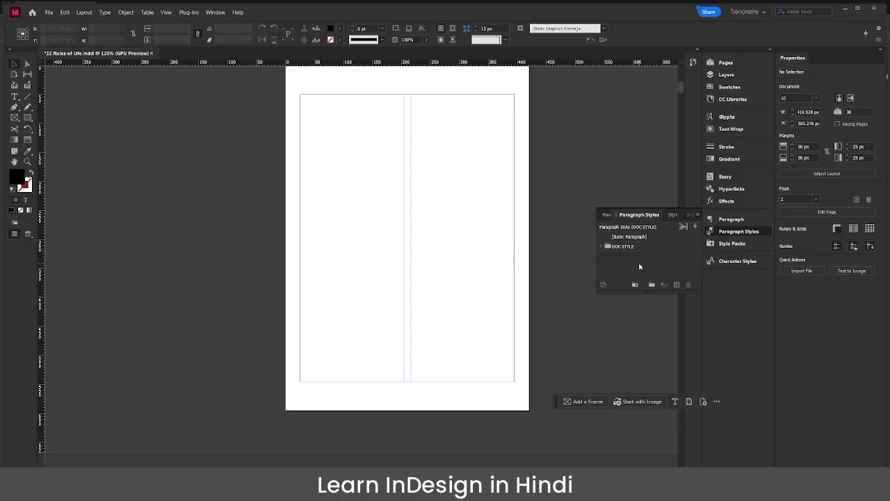
- Create a second paragraph style group and name it "TOC Style"
left_click(652, 285)
double_click(632, 258)
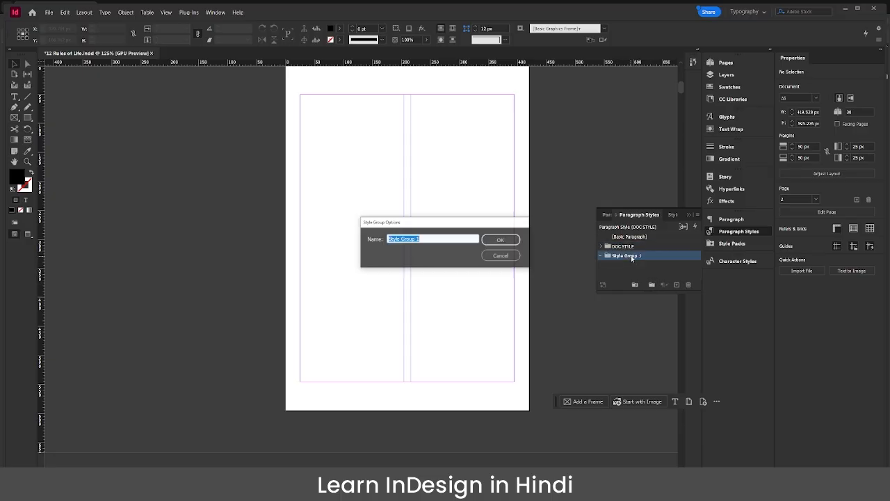
type("TOC")
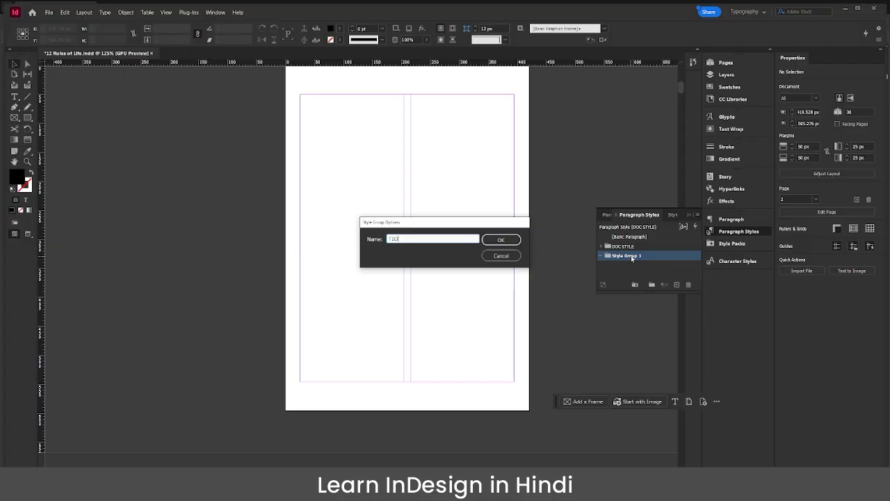
type(" Style")
key("Return")
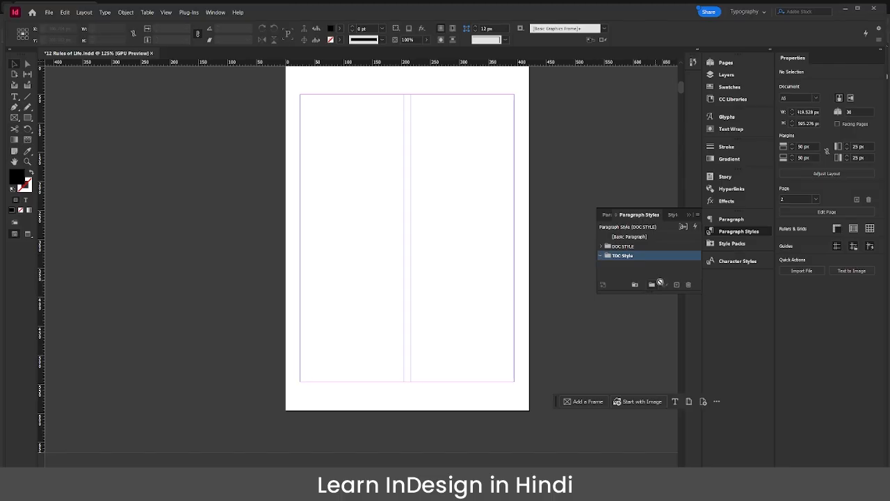
- Create a new paragraph style inside the TOC Style group and name it "Index font style"
left_click(677, 285)
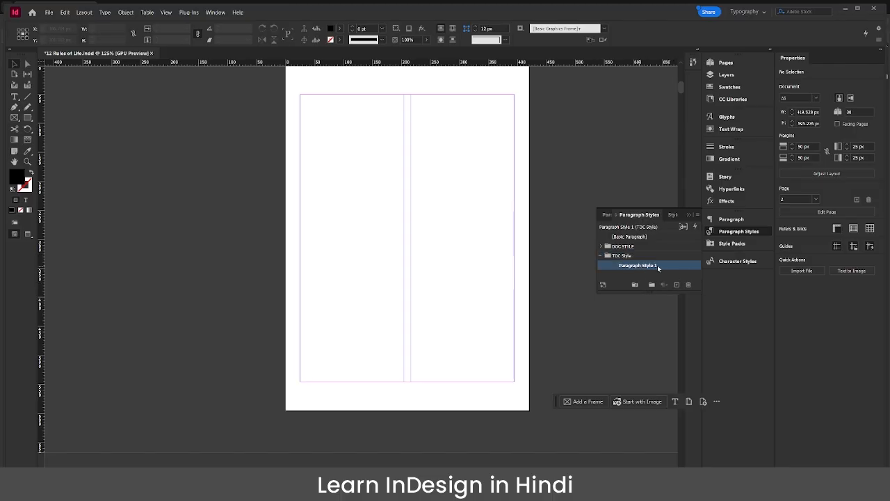
double_click(679, 268)
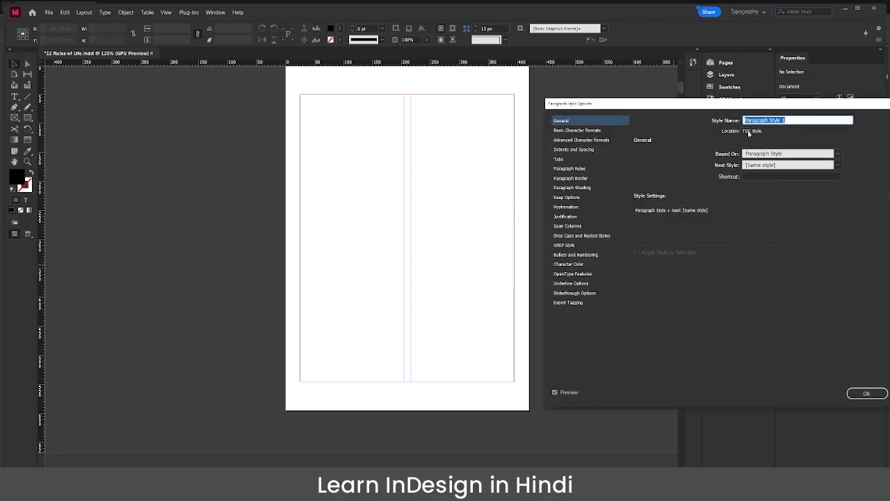
key("BackSpace")
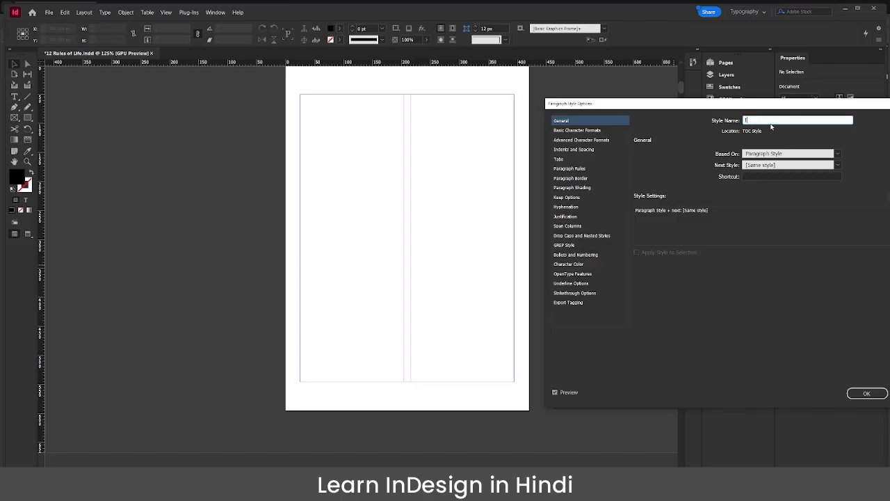
type("Index style")
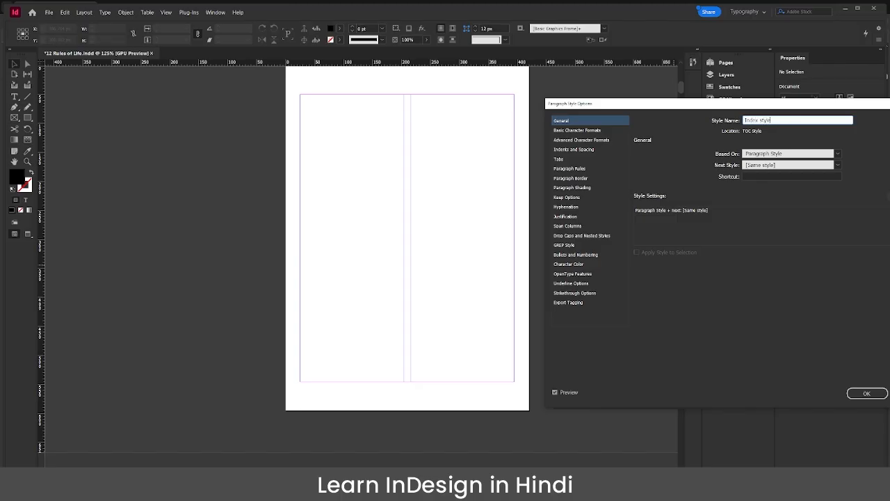
double_click(763, 119)
type("Style")
type("ont")
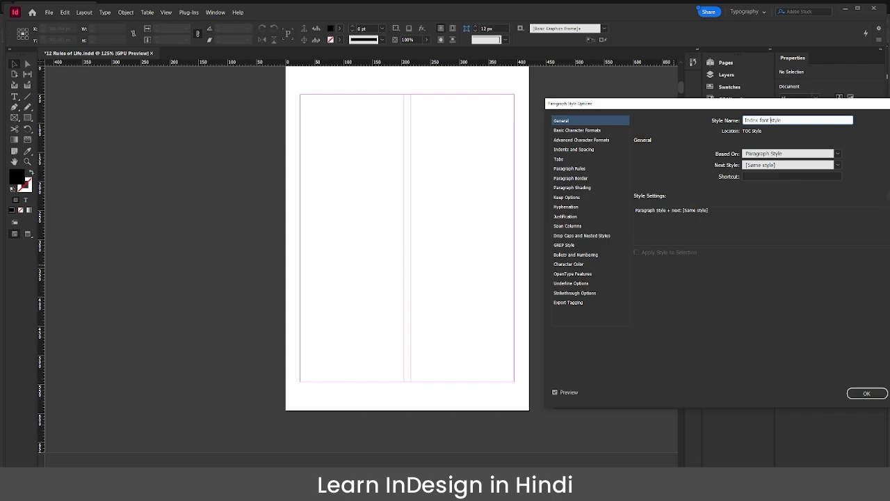
left_click(837, 153)
left_click(831, 164)
- Set the Index font style's basic character format to 25 pt size and Bold font style
left_click(567, 130)
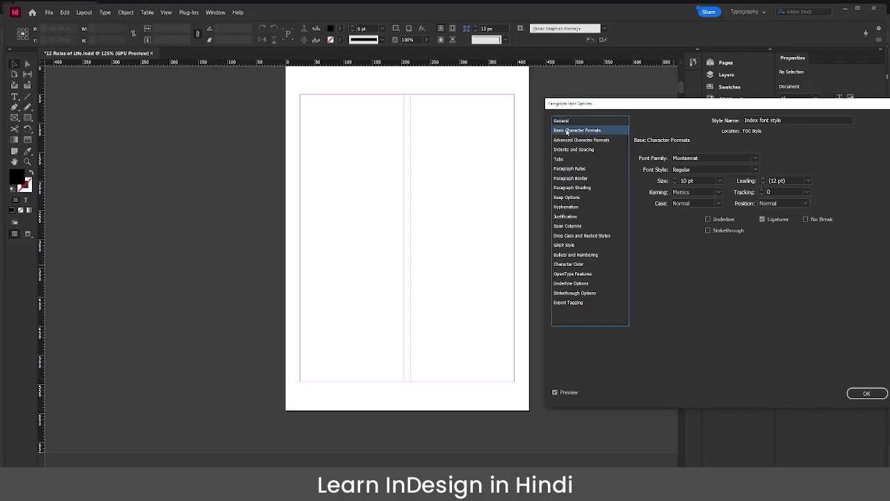
left_click(676, 178)
left_click(675, 178)
left_click(675, 179)
left_click(676, 178)
left_click(676, 178)
left_click(675, 179)
left_click(676, 178)
left_click(676, 178)
left_click(676, 179)
left_click(676, 179)
left_click(676, 179)
left_click(675, 179)
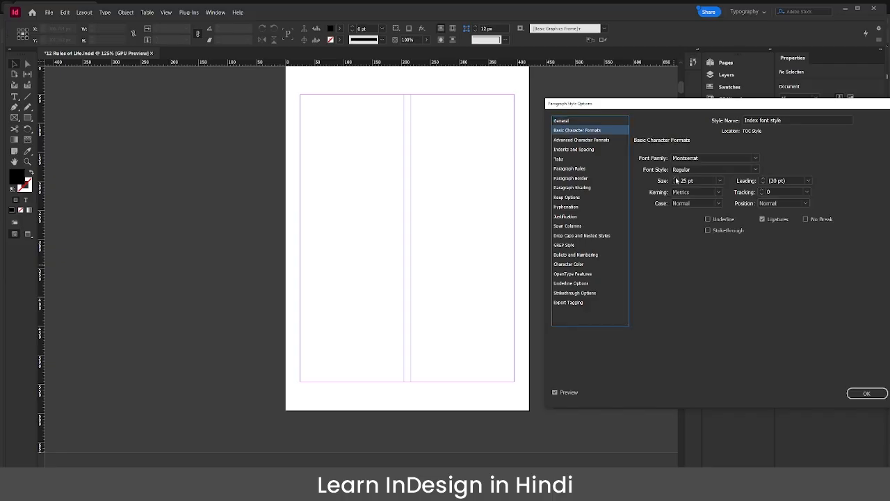
left_click(756, 170)
left_click(696, 288)
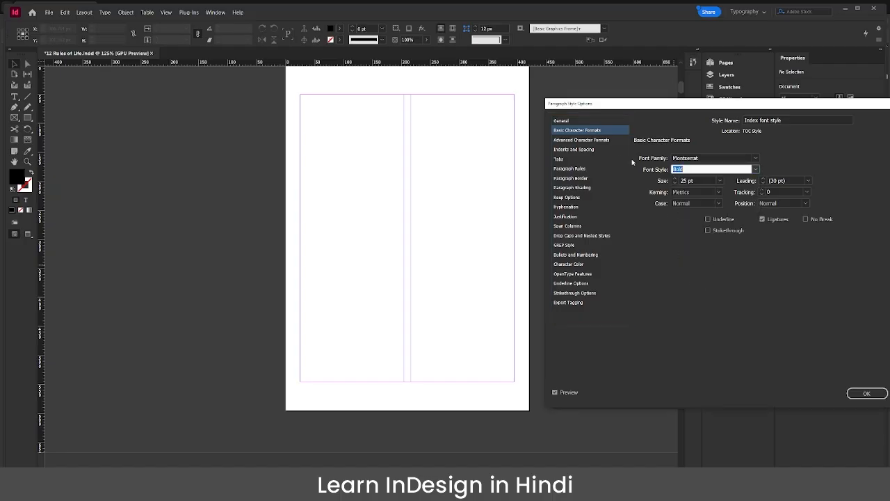
- Set the Index font style's character color to the red swatch C=16 M=100 Y=93 K=6
left_click(570, 264)
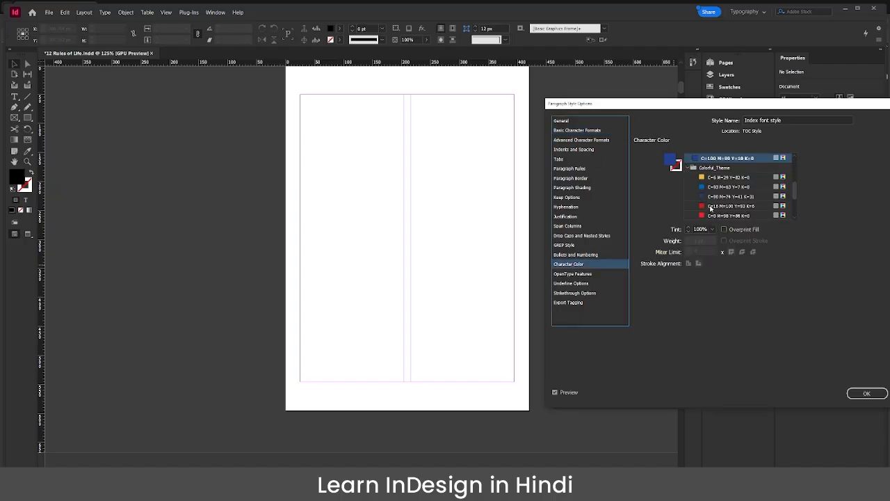
left_click(711, 207)
left_click(864, 395)
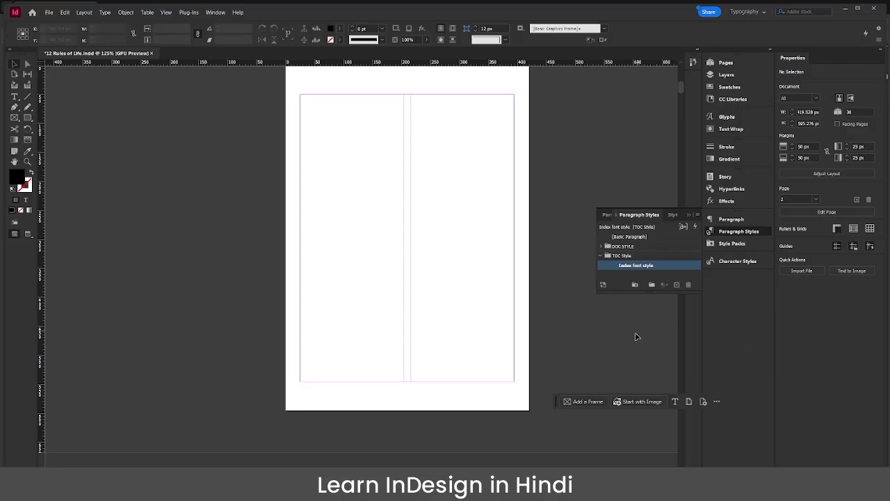
- Set the Index font style's paragraph alignment to Center
double_click(695, 269)
left_click(587, 143)
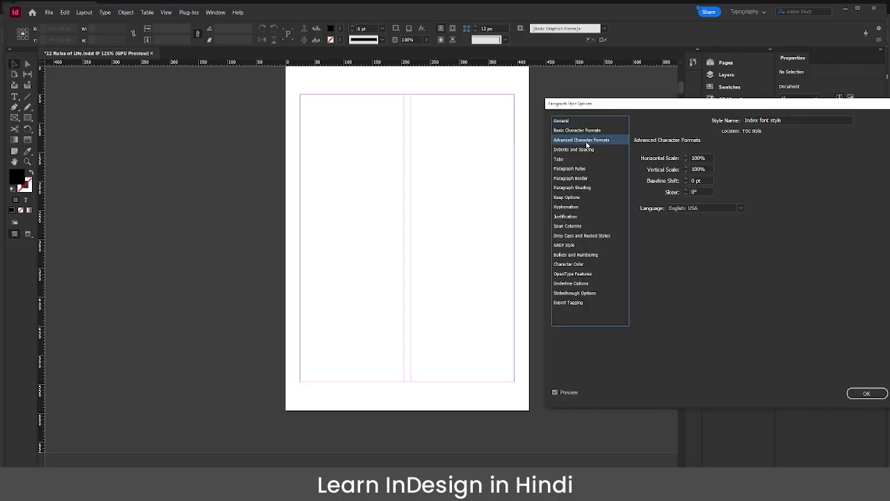
left_click(585, 149)
left_click(714, 157)
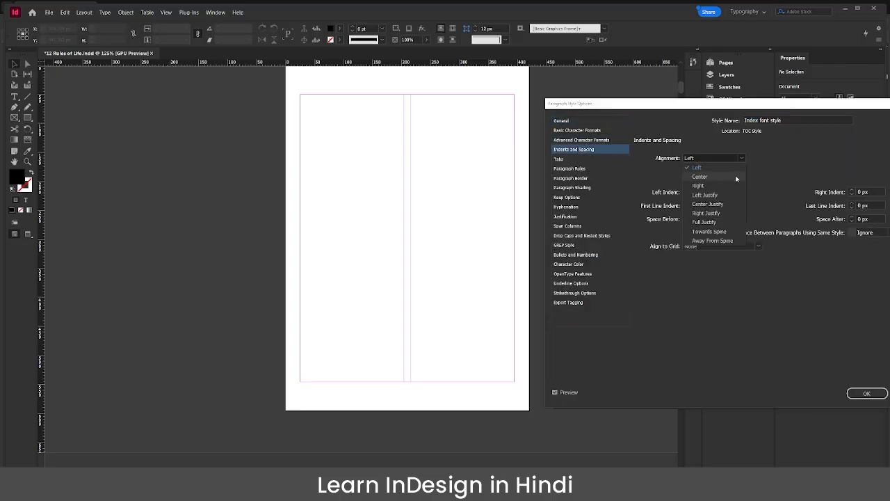
left_click(696, 177)
left_click(867, 393)
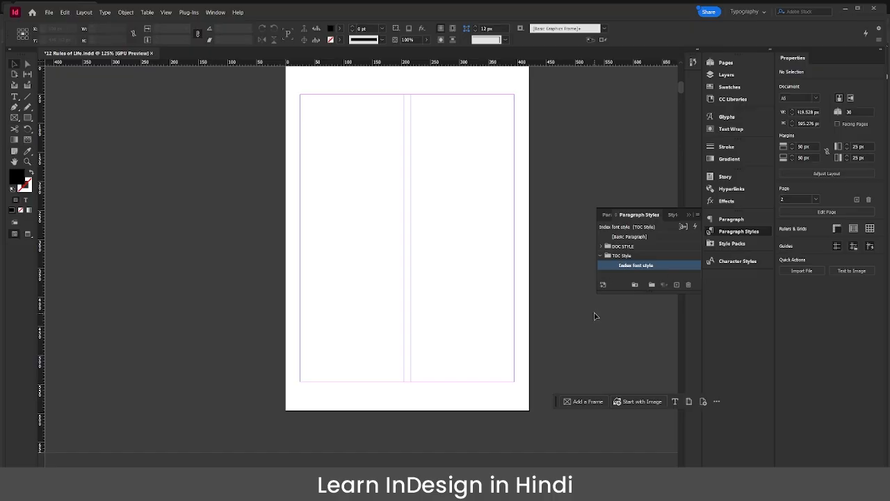
- Create another paragraph style in the TOC Style group, named "chapter name font toc style" and based on [No Paragraph Style]
left_click(624, 258)
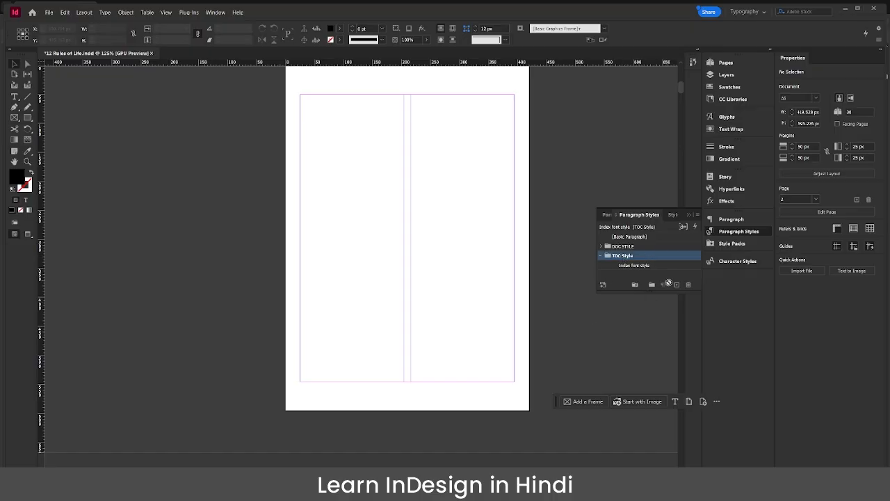
left_click(677, 285)
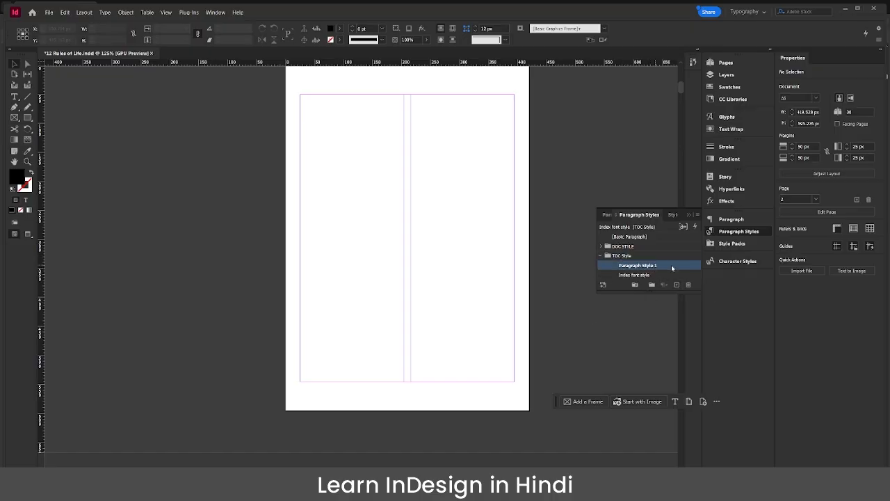
double_click(681, 267)
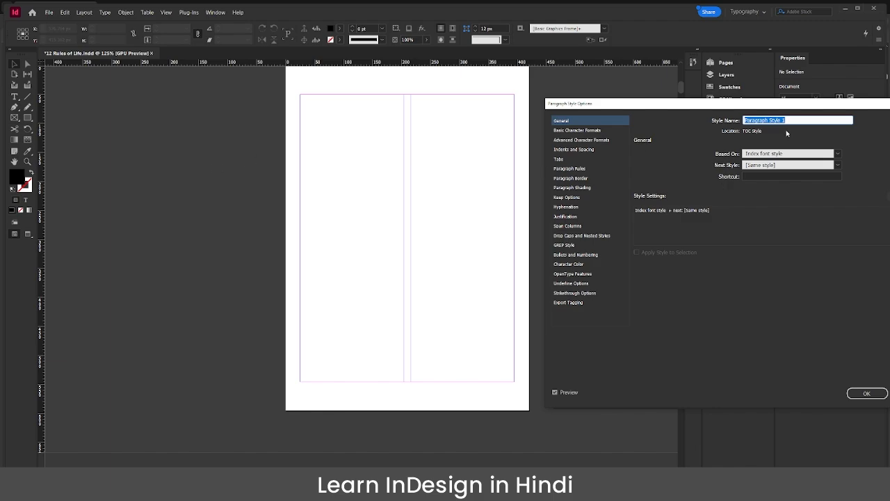
type("chapter name font toc style")
left_click(838, 155)
left_click(769, 154)
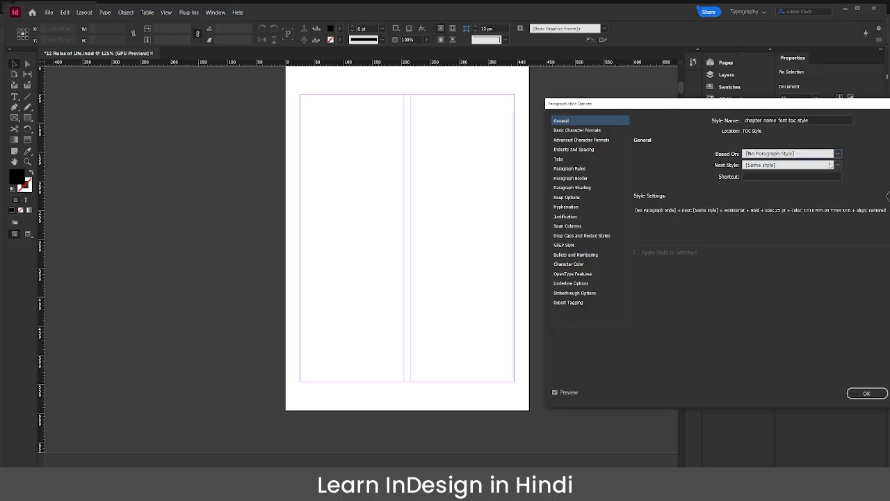
- Set the chapter name font toc style's basic character format to 12 pt size and Regular font style
left_click(587, 131)
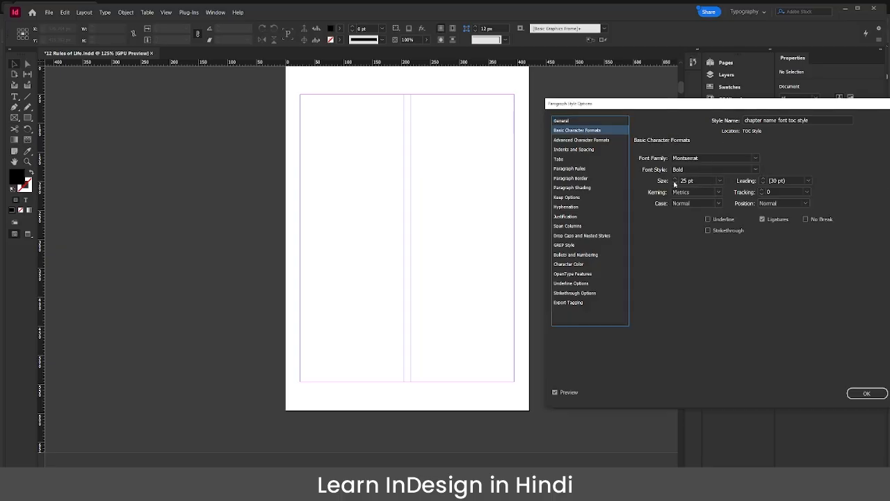
left_click(674, 183)
left_click(674, 183)
left_click(674, 183)
left_click(674, 183)
left_click(756, 169)
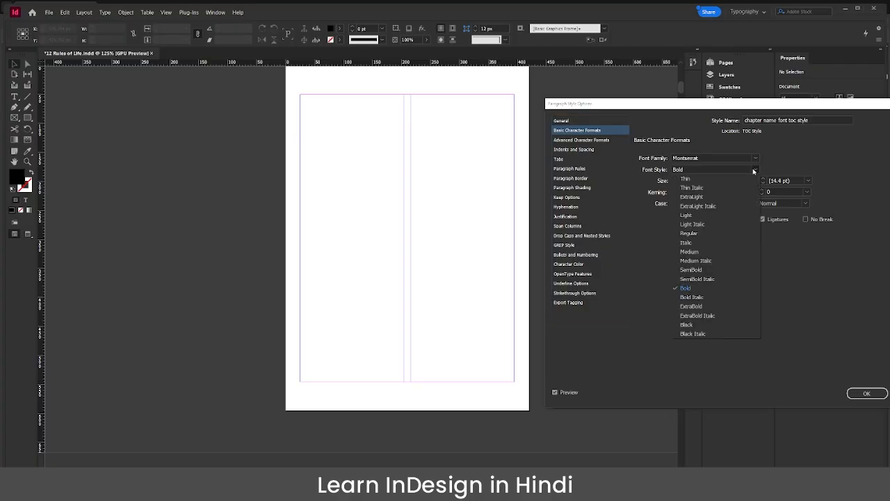
left_click(722, 234)
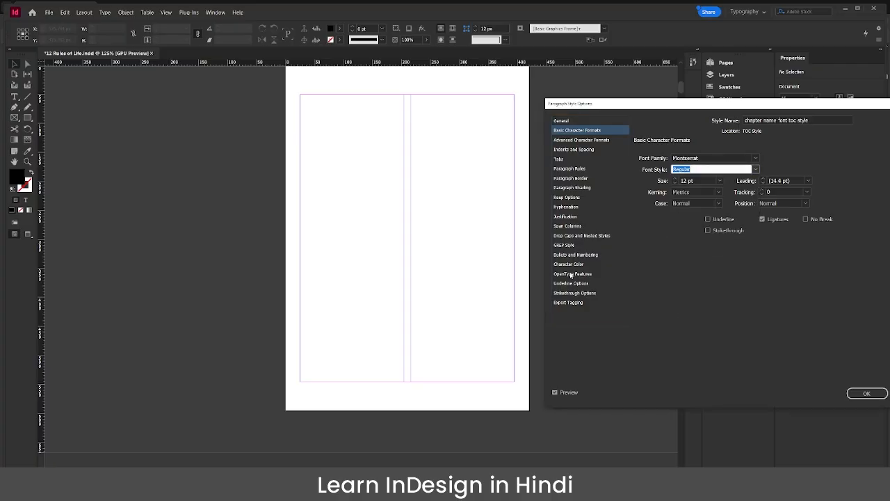
- Set the chapter name font toc style's character color to the green swatch C=75 M=5 Y=100 K=0
left_click(570, 264)
scroll(753, 204, "down", 4)
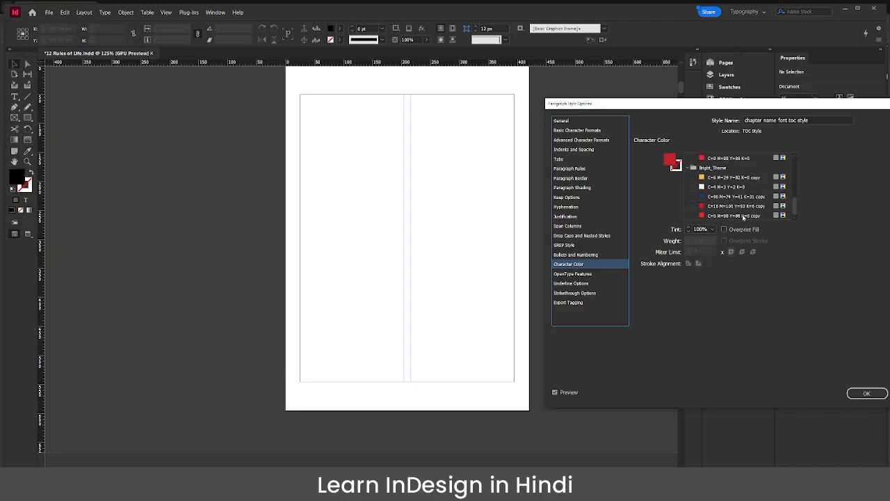
left_click(736, 197)
scroll(734, 208, "up", 3)
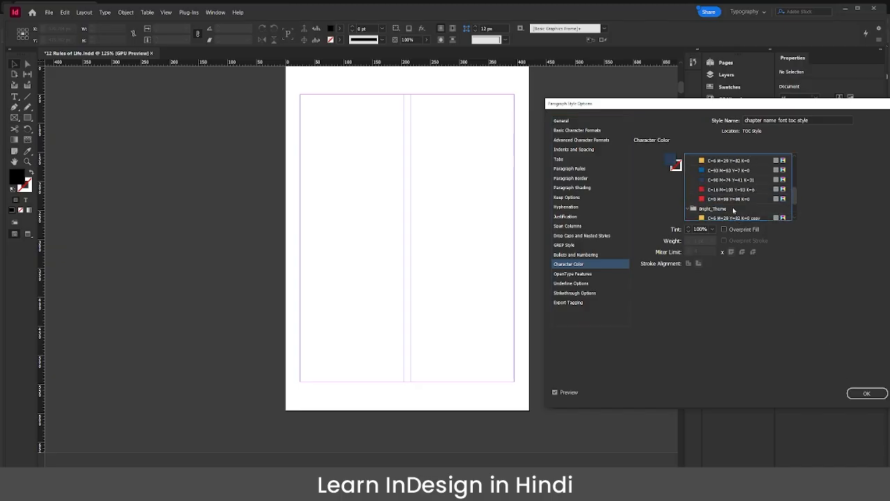
left_click(706, 171)
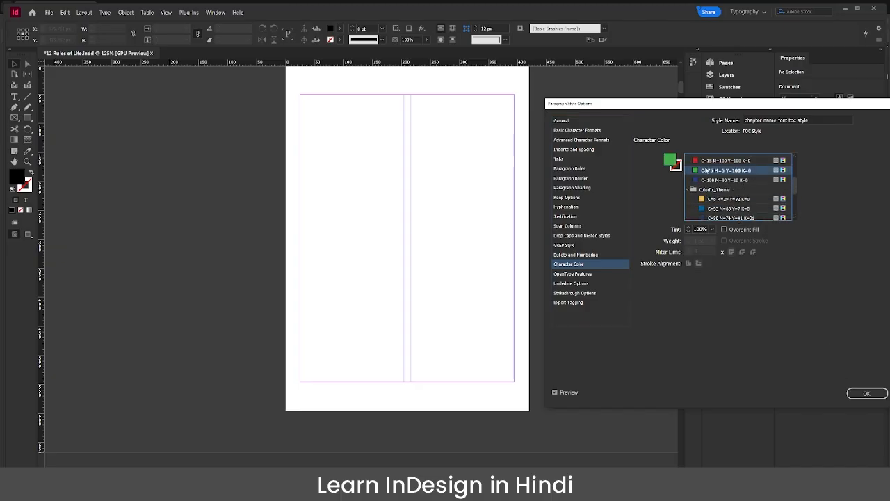
left_click(867, 394)
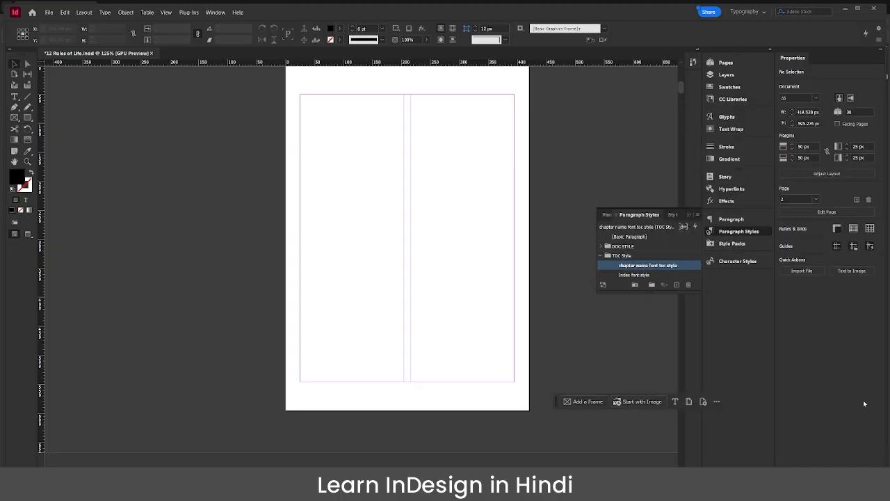
- Set the paragraph alignment of the chapter name font toc style to Left
double_click(692, 268)
left_click(586, 132)
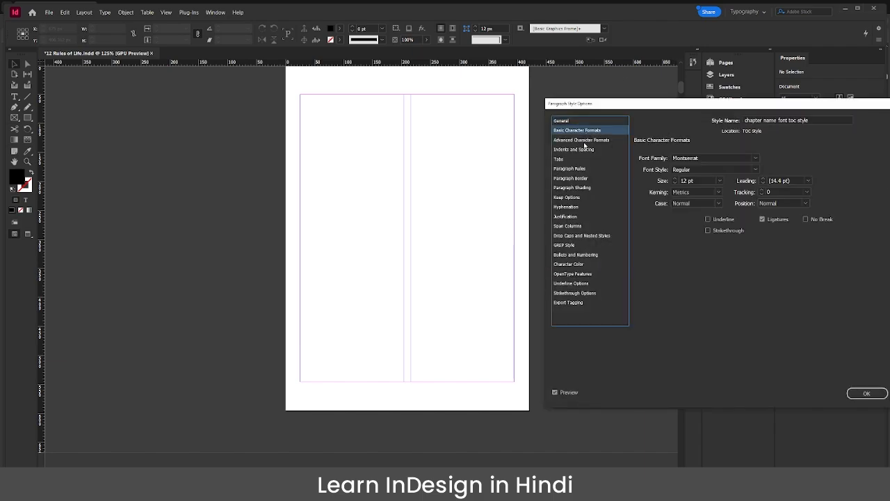
left_click(583, 140)
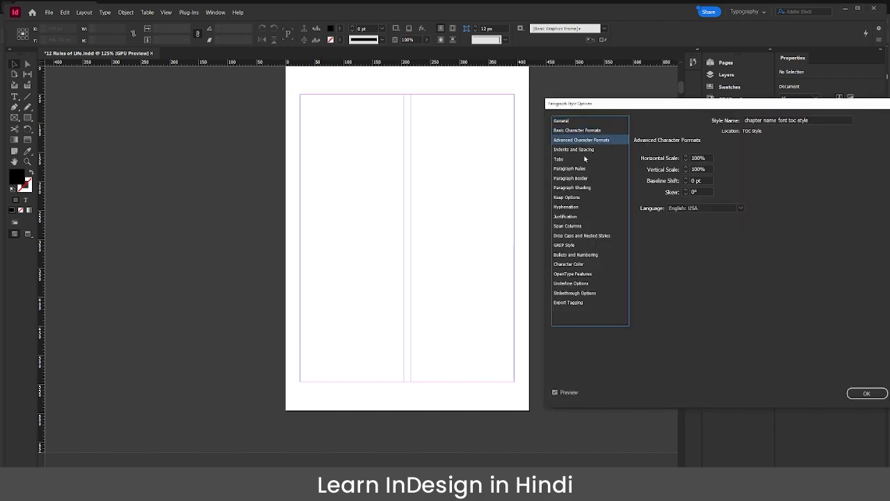
left_click(573, 149)
left_click(708, 159)
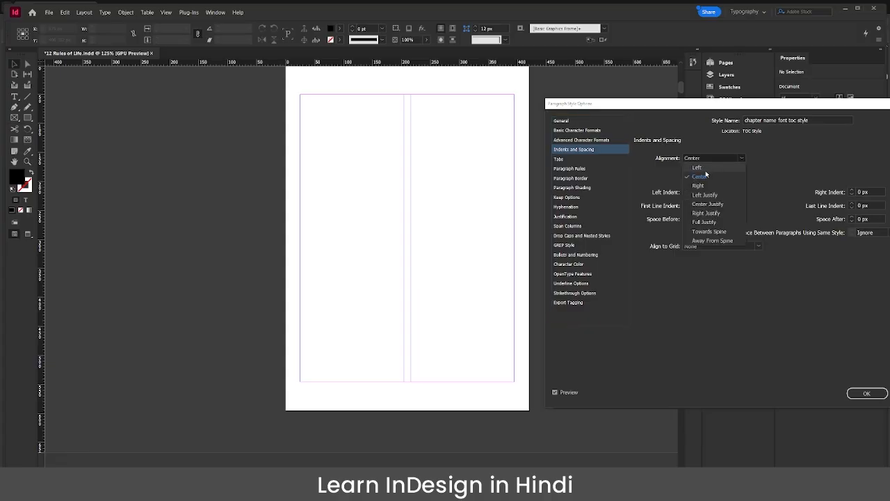
left_click(698, 167)
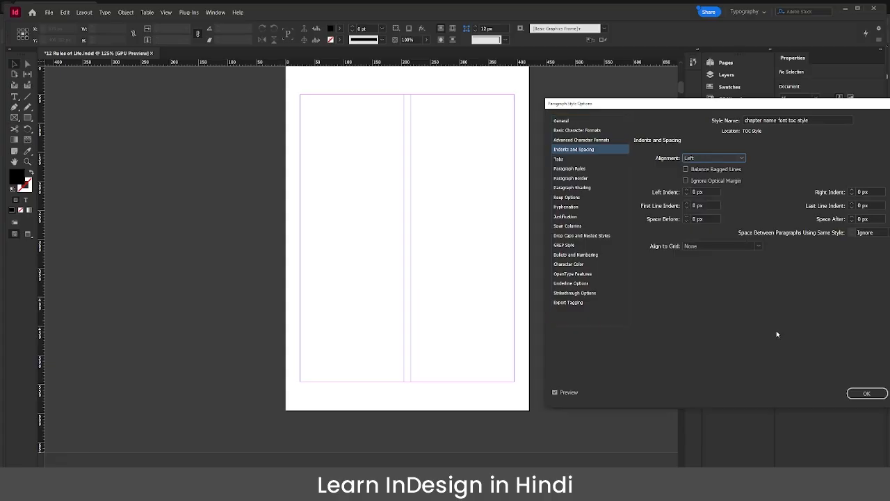
left_click(867, 394)
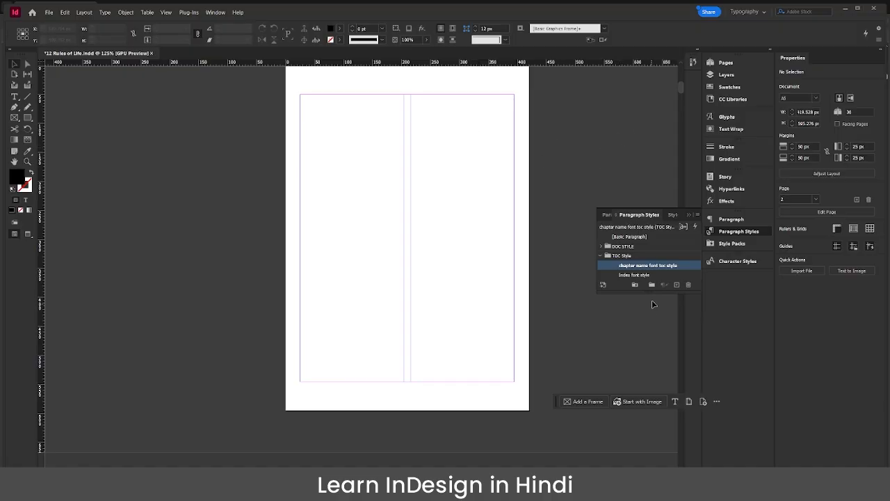
- Enlarge the Paragraph Styles panel and leave no style or group selected in it
left_click_drag(648, 293, 648, 348)
left_click(624, 247)
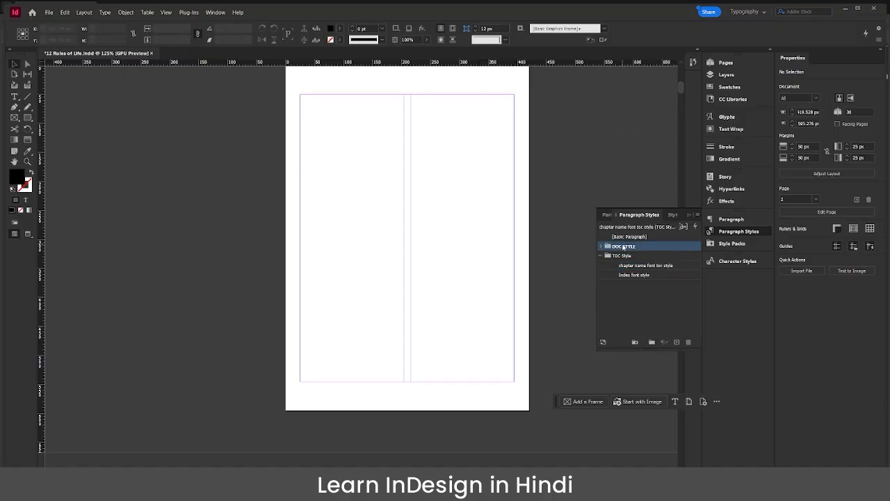
left_click(629, 296)
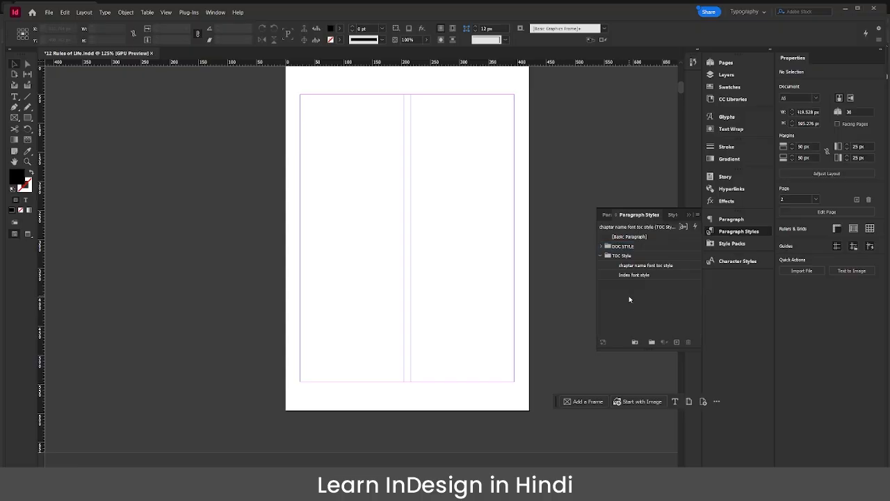
- Start a table of contents and give it the title "12 Rules Of Life Book Index"
left_click(84, 12)
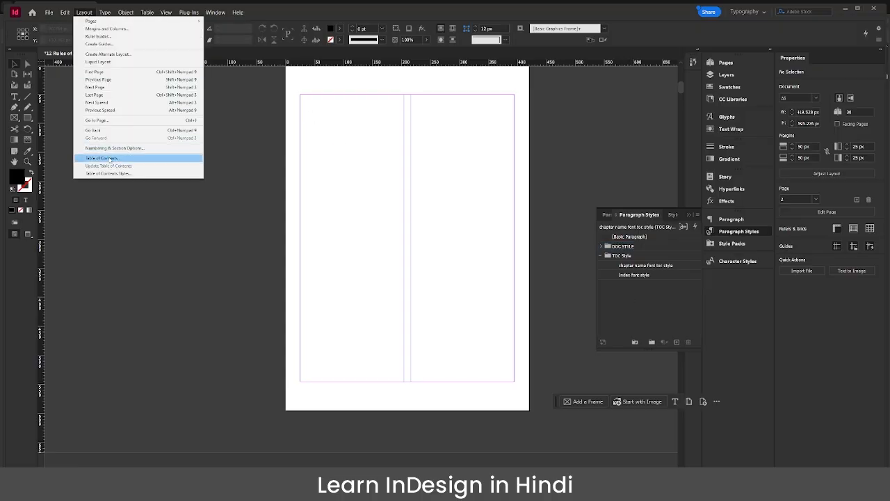
left_click(111, 159)
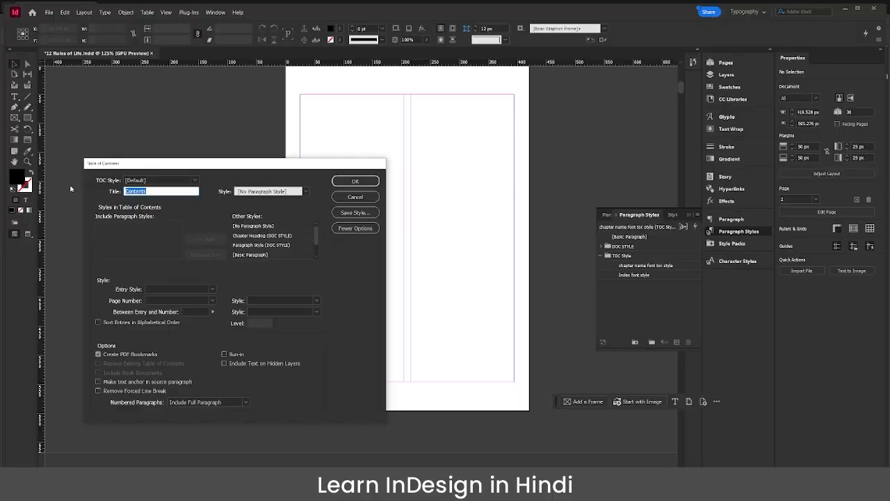
type("12 Rules Of Life Book Index")
left_click(129, 232)
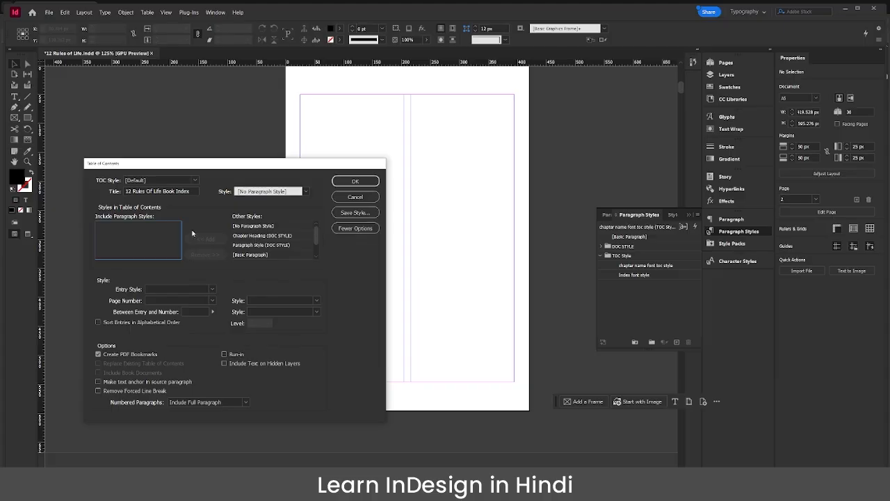
- Include the Chapter Heading (DOC STYLE) paragraph style in the table of contents and generate it
left_click(253, 238)
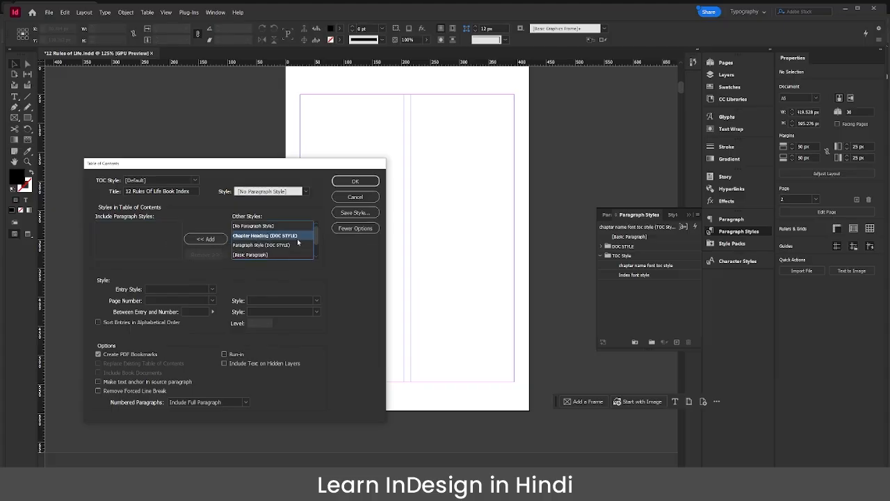
scroll(298, 242, "down", 1)
scroll(282, 243, "up", 1)
left_click(208, 240)
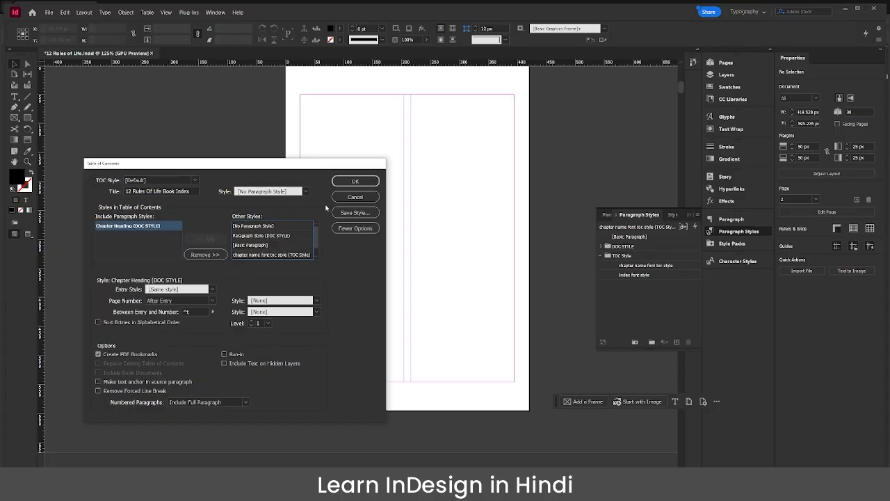
left_click(354, 182)
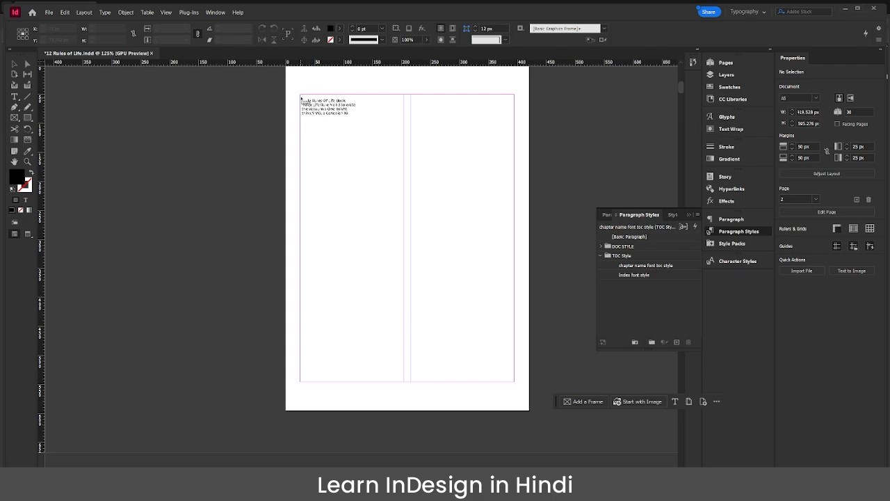
- Place the table of contents across page 2's margin width in a text frame about 370 px wide and 290 px high
left_click_drag(301, 104, 336, 167)
left_click_drag(497, 257, 523, 277)
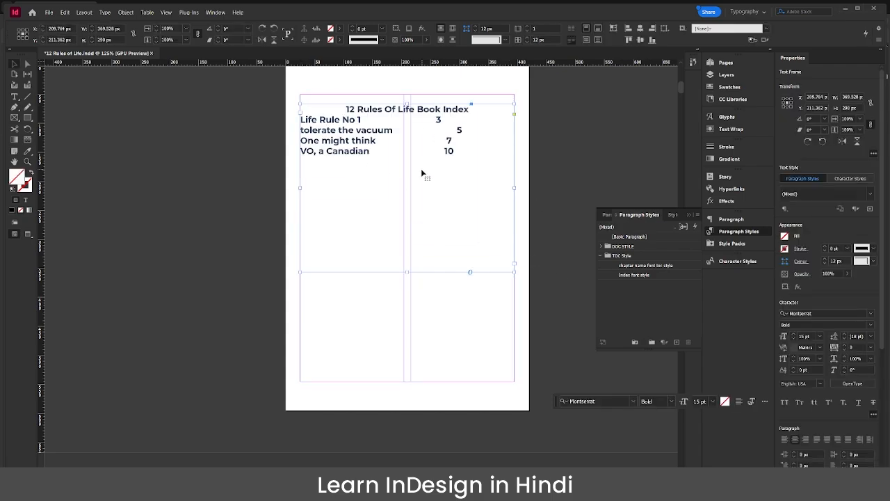
left_click(557, 117)
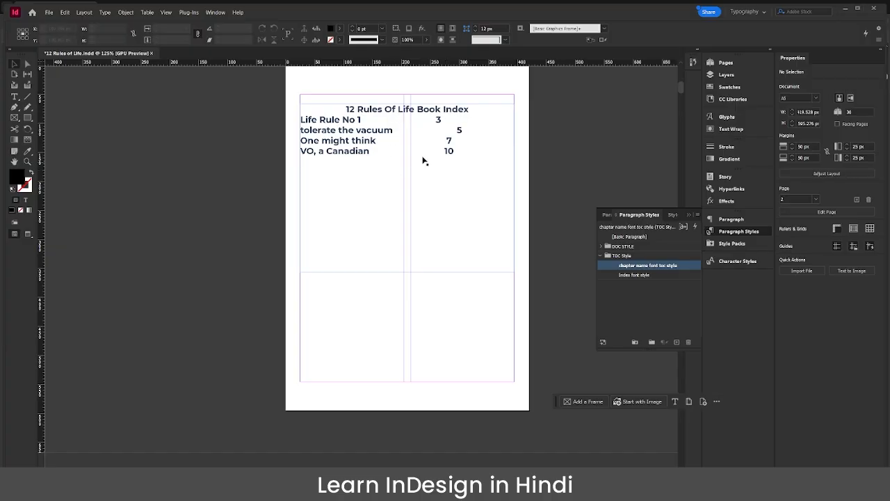
- Apply the Index font style to the title of page 2's table of contents and update the table
left_click(452, 145)
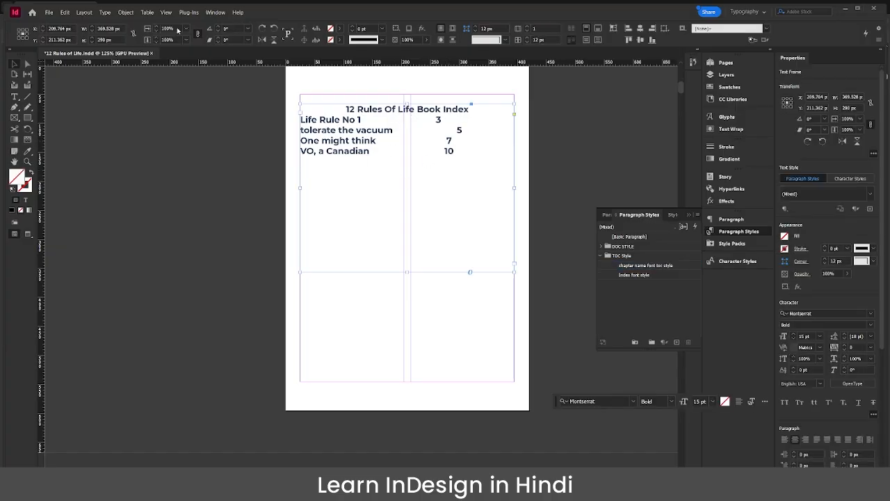
left_click(84, 12)
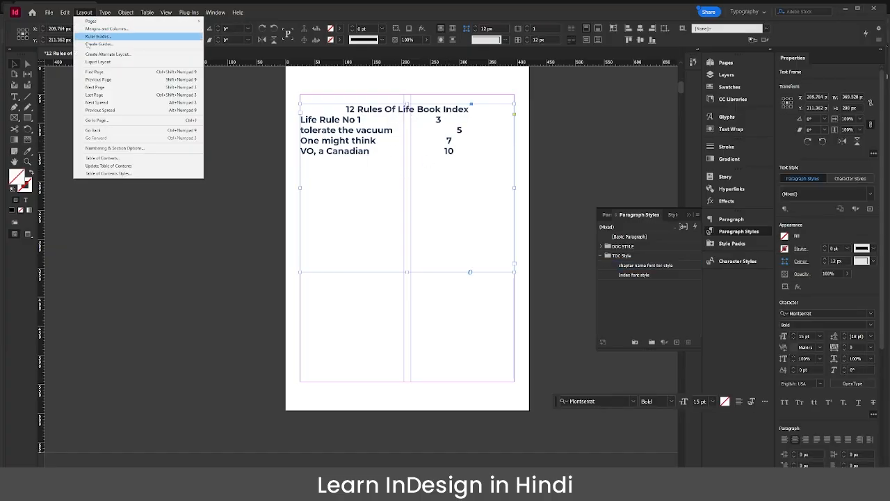
left_click(110, 160)
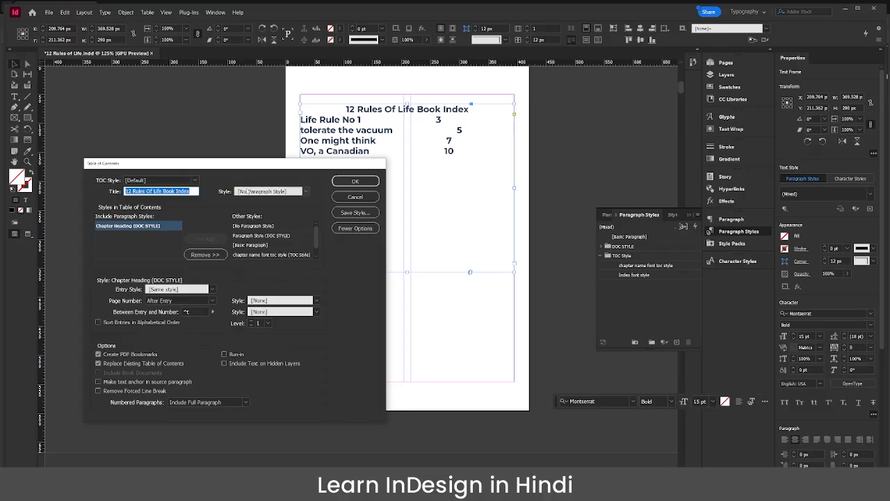
left_click(303, 191)
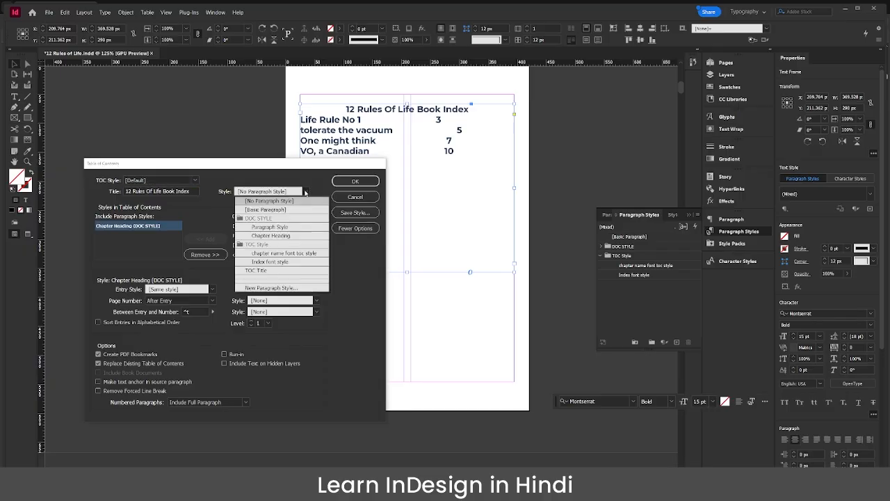
left_click(296, 262)
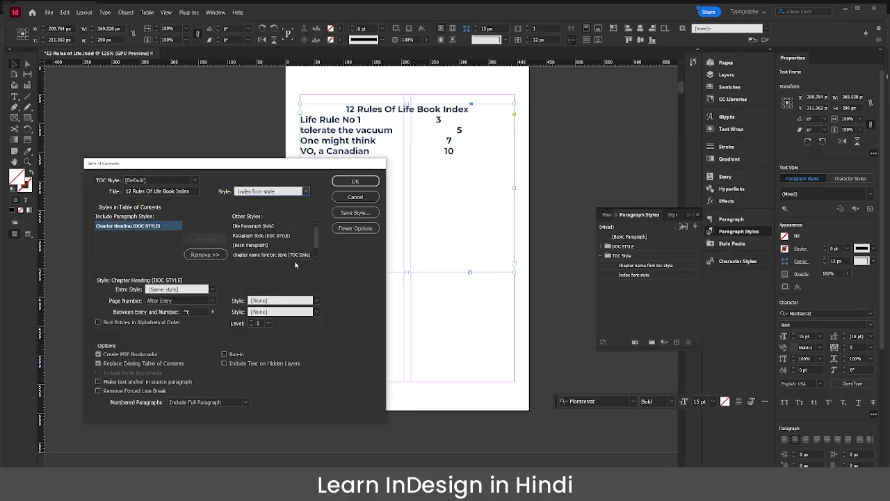
left_click(355, 181)
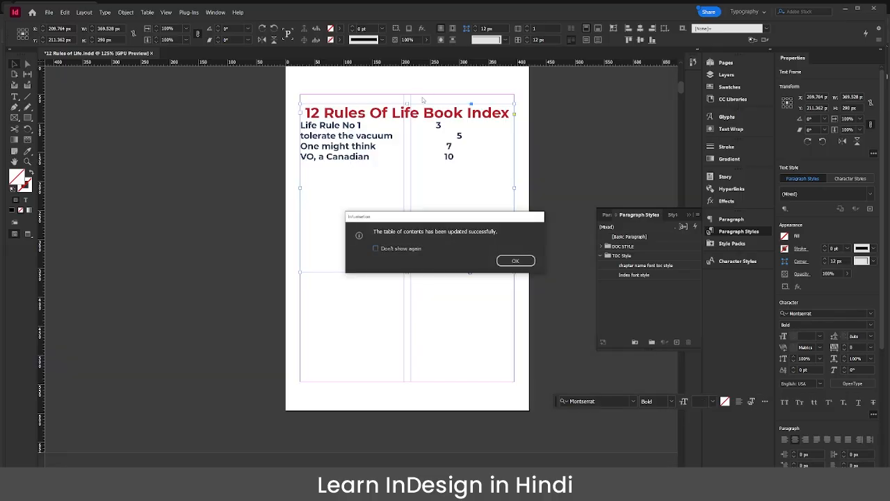
left_click(514, 261)
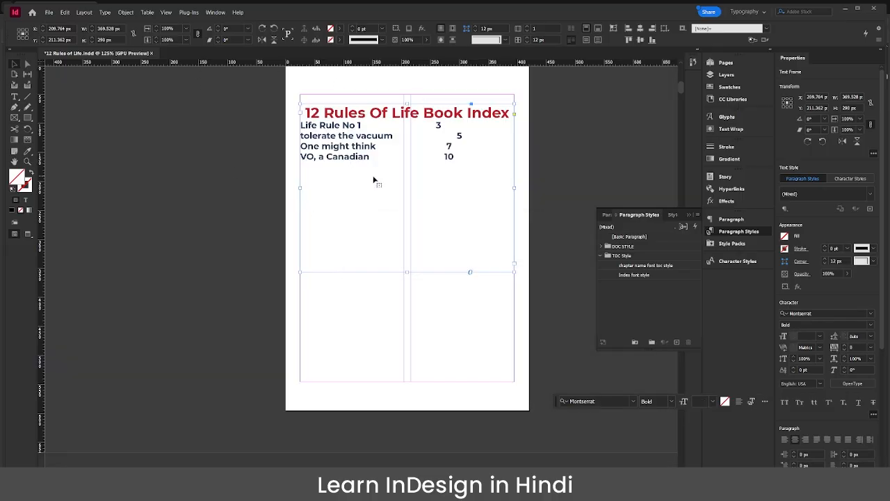
- Set the table of contents' Chapter Heading entry style to chapter name font toc style and update the table
left_click(84, 12)
left_click(102, 158)
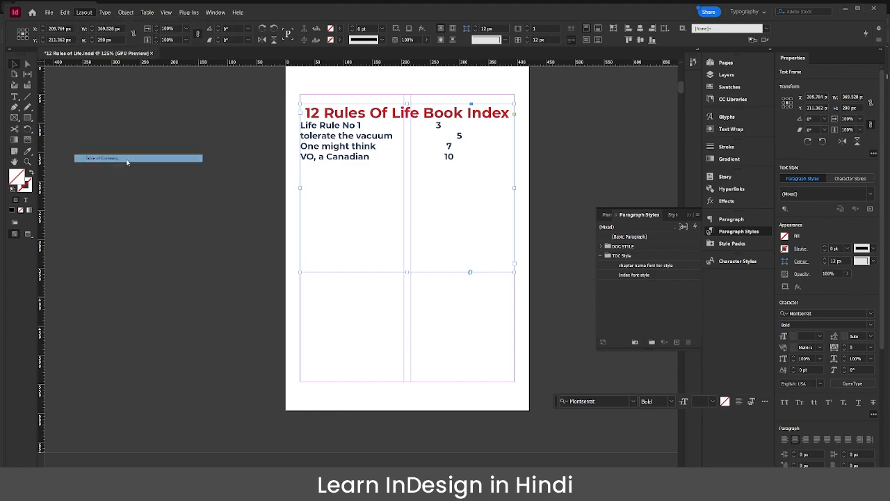
left_click(135, 227)
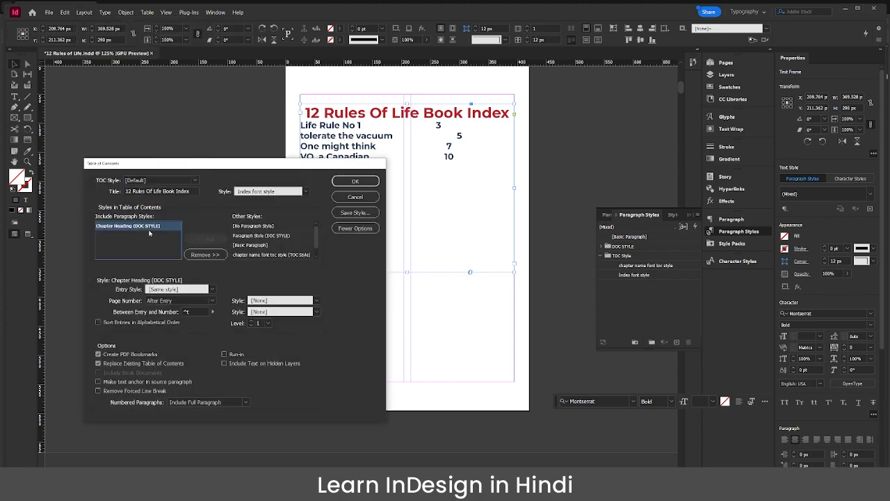
left_click(211, 289)
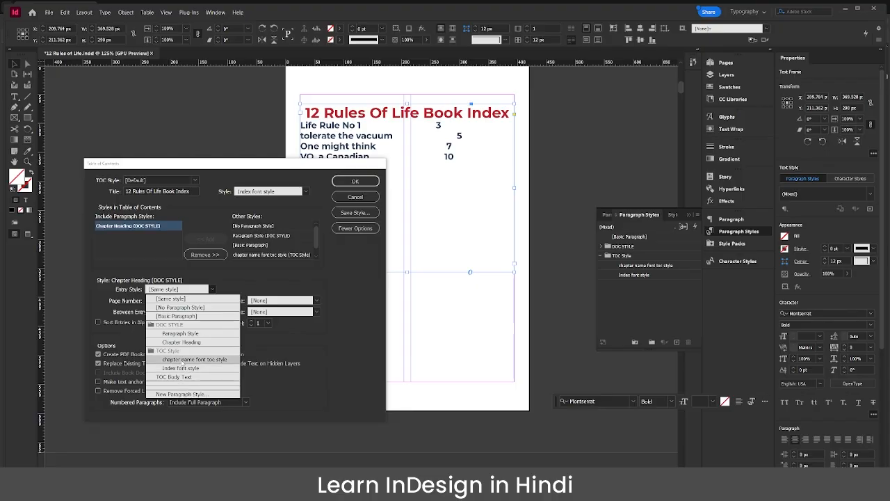
left_click(220, 363)
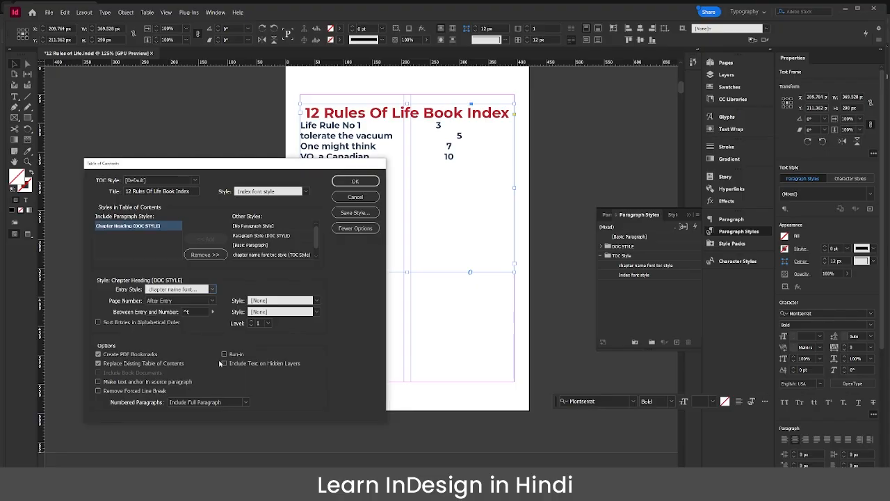
left_click(355, 182)
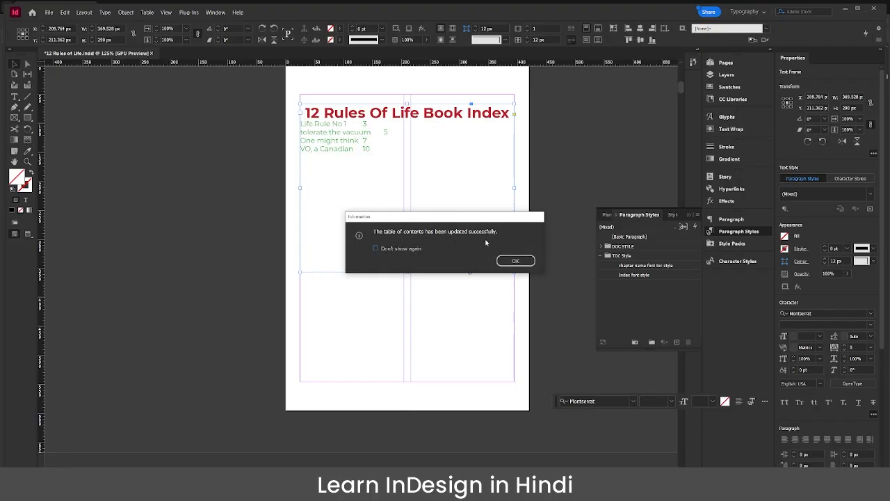
left_click(515, 261)
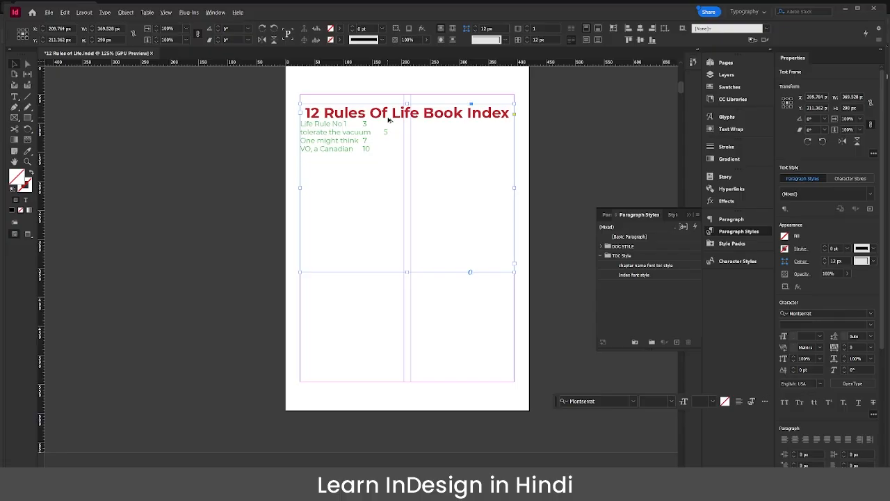
key("ctrl+equal")
key("ctrl+equal")
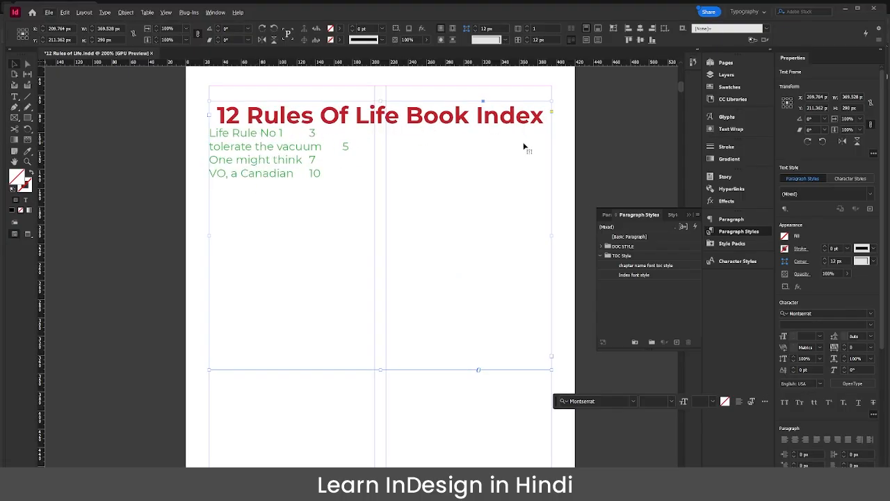
left_click(622, 121)
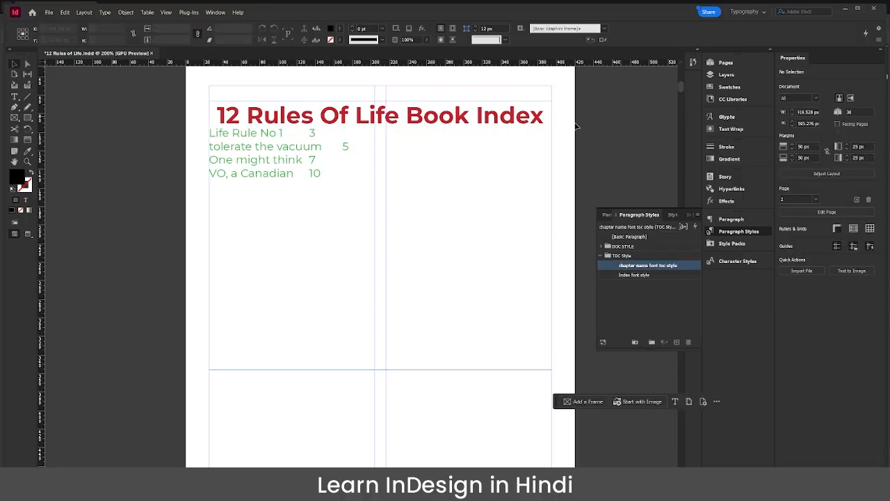
- Replace the separator between entry and number with a Right Indent Tab for the Chapter Heading entries and update the table of contents
left_click(310, 151)
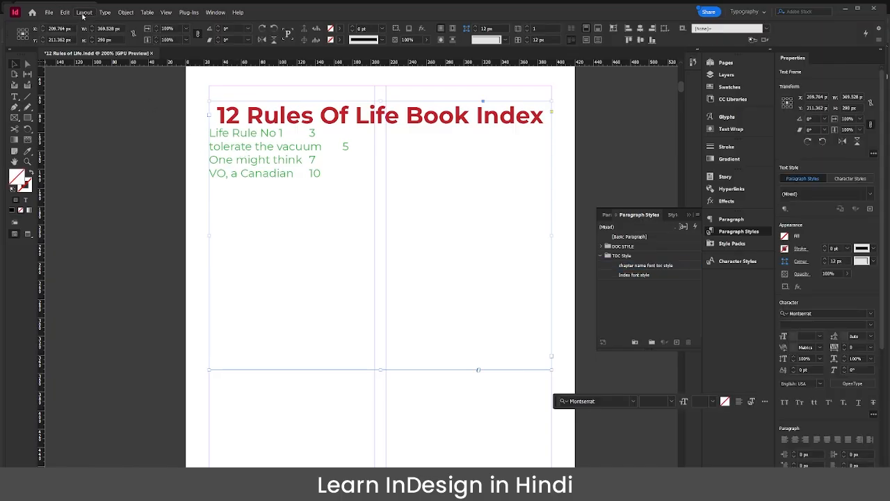
left_click(84, 12)
left_click(102, 158)
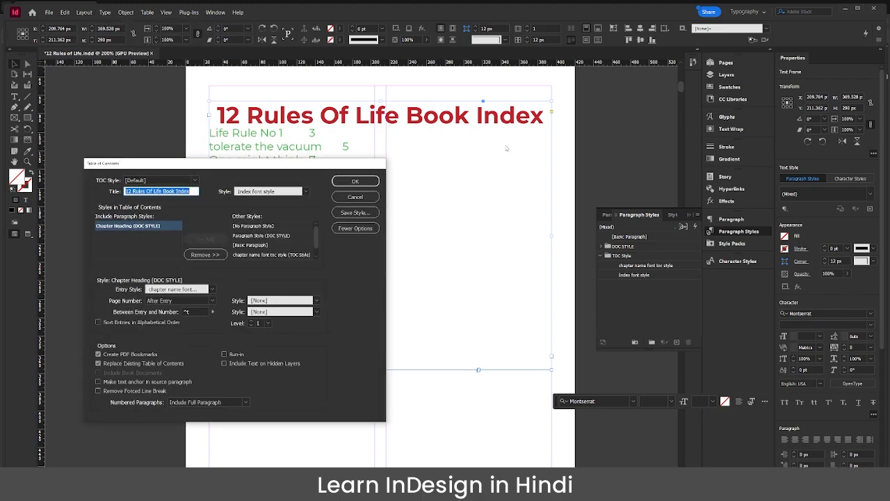
left_click(122, 228)
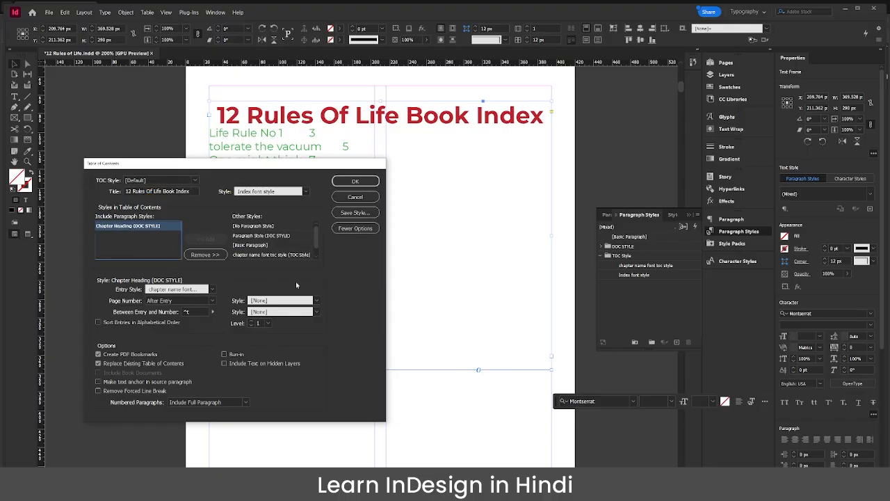
left_click(355, 229)
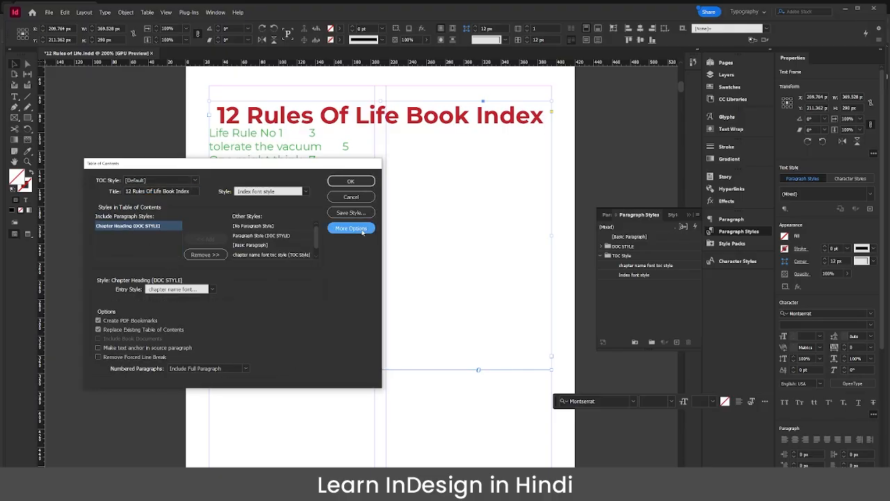
left_click(362, 232)
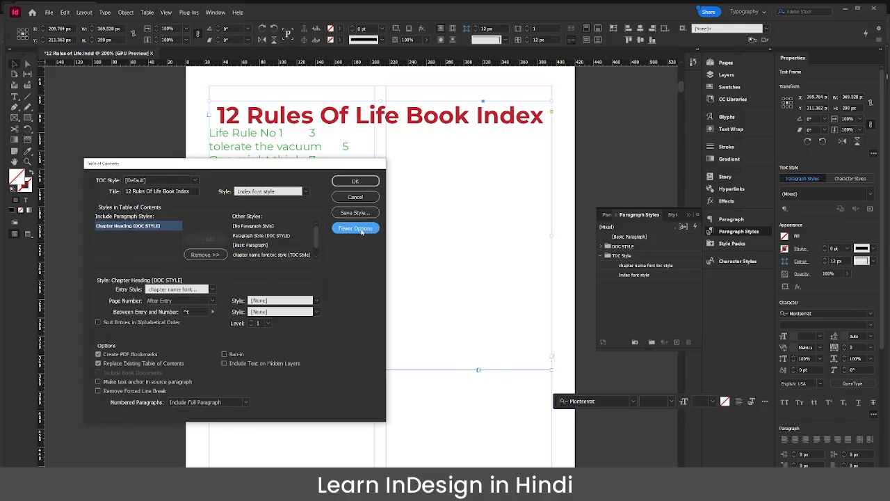
double_click(198, 311)
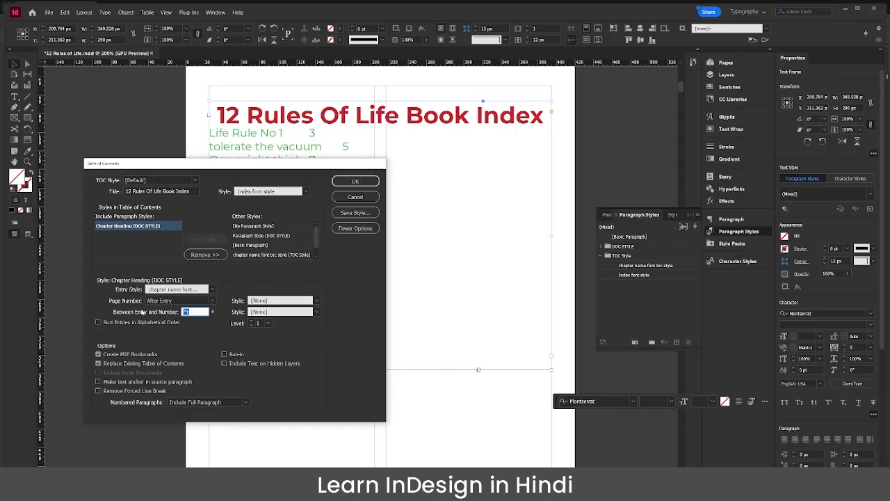
key("BackSpace")
left_click(213, 313)
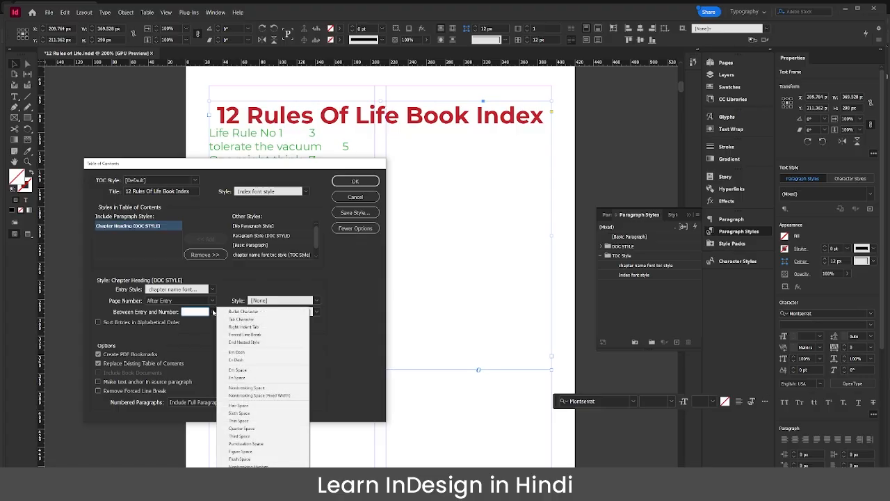
left_click(268, 327)
left_click(355, 181)
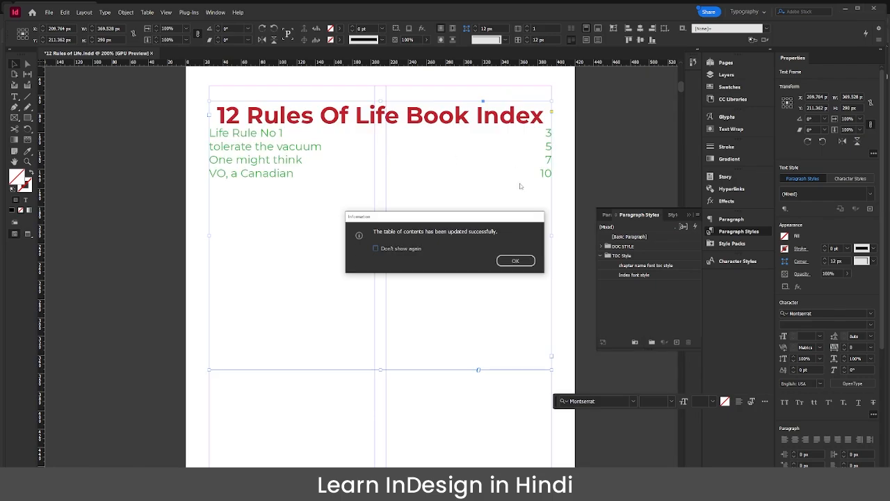
left_click(518, 260)
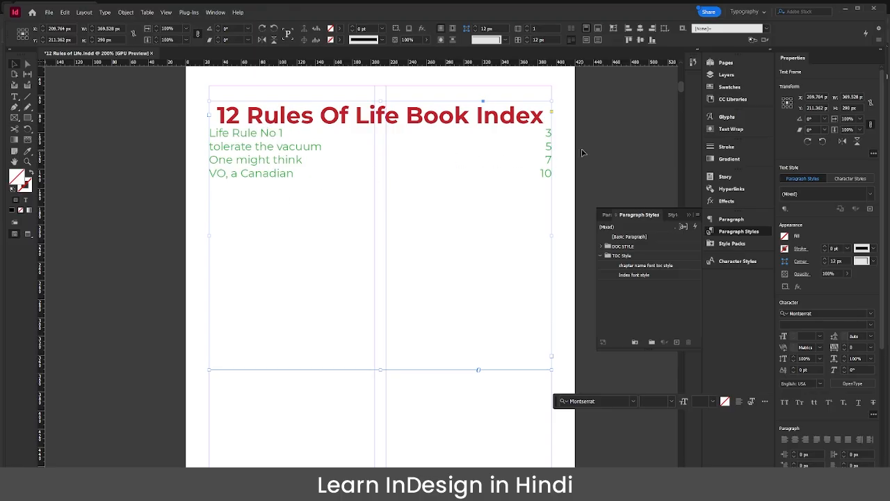
left_click(85, 13)
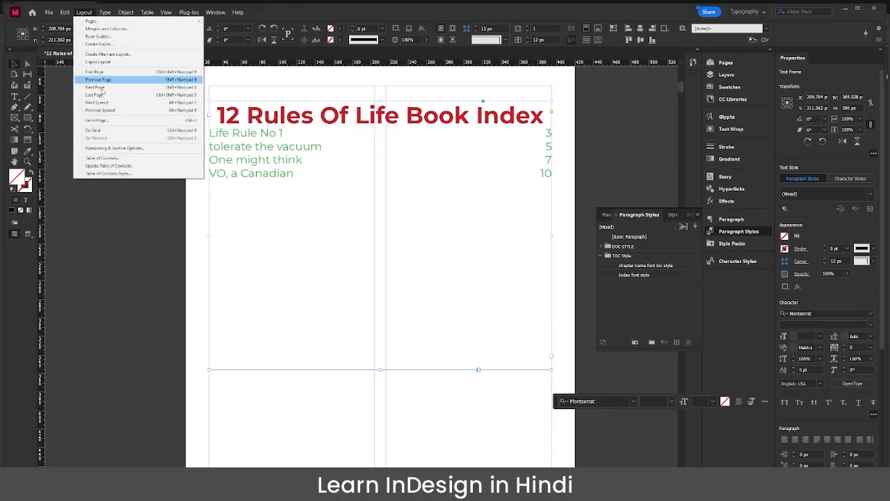
left_click(582, 147)
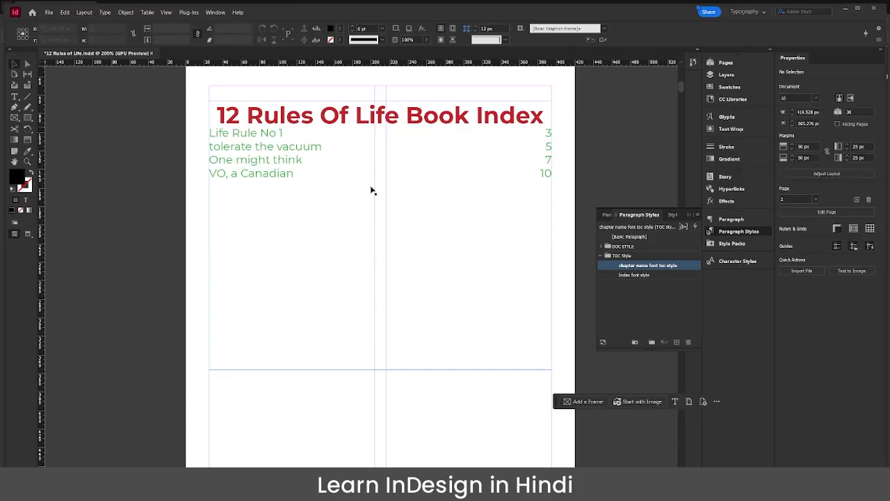
left_click(461, 127)
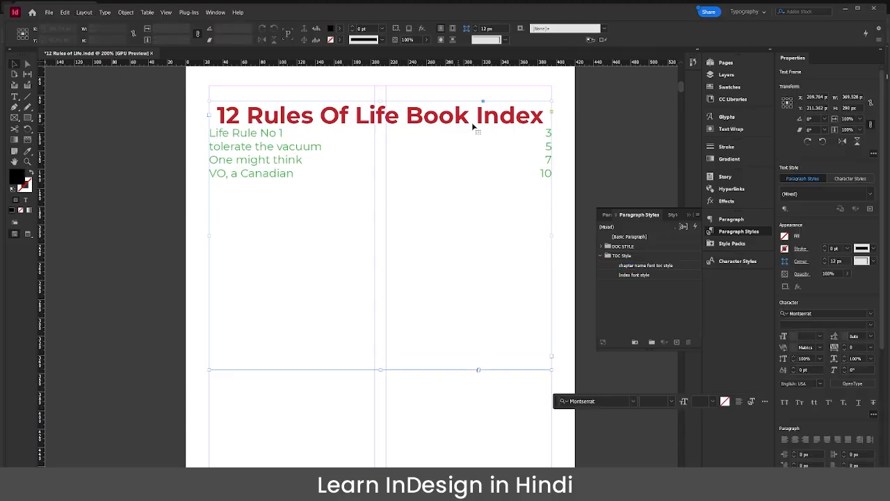
left_click(606, 124)
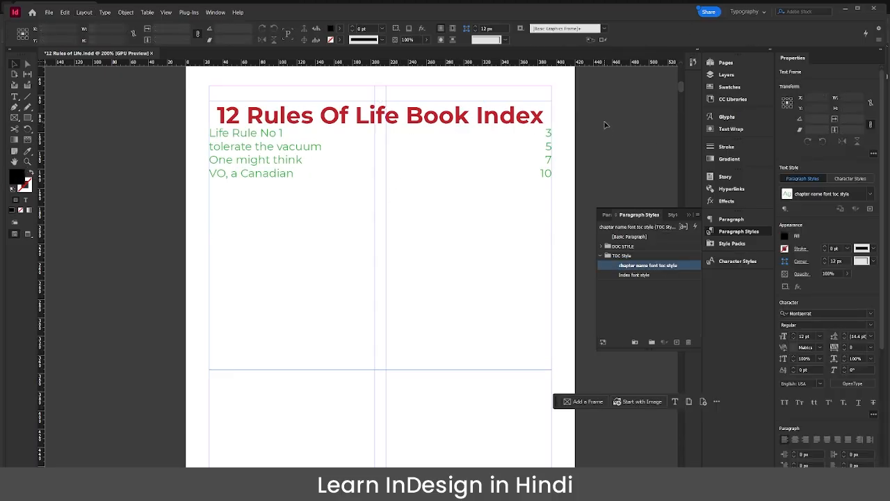
- Add a tab stop at 72 px with a hyphen leader to the chapter name font toc style
double_click(685, 265)
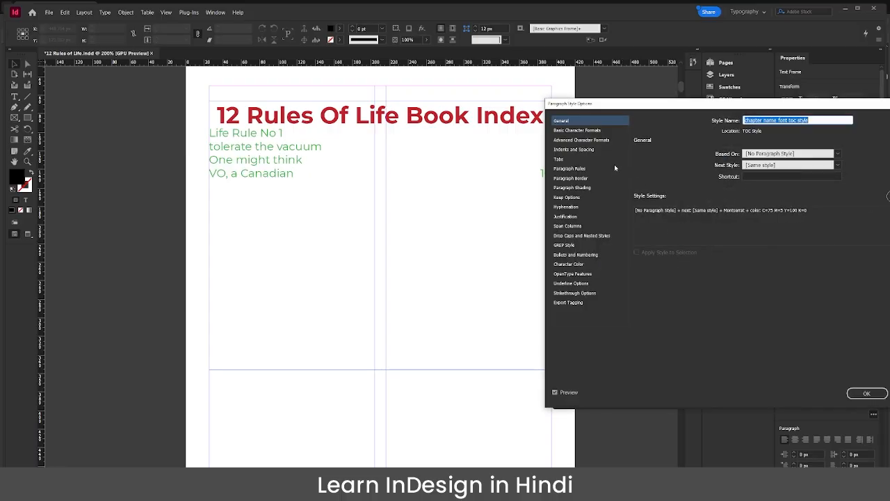
left_click(559, 159)
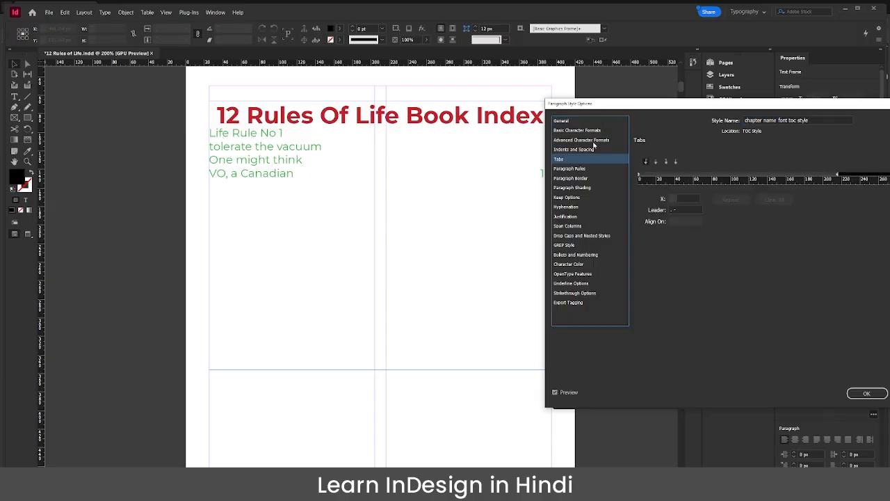
left_click_drag(630, 106, 661, 105)
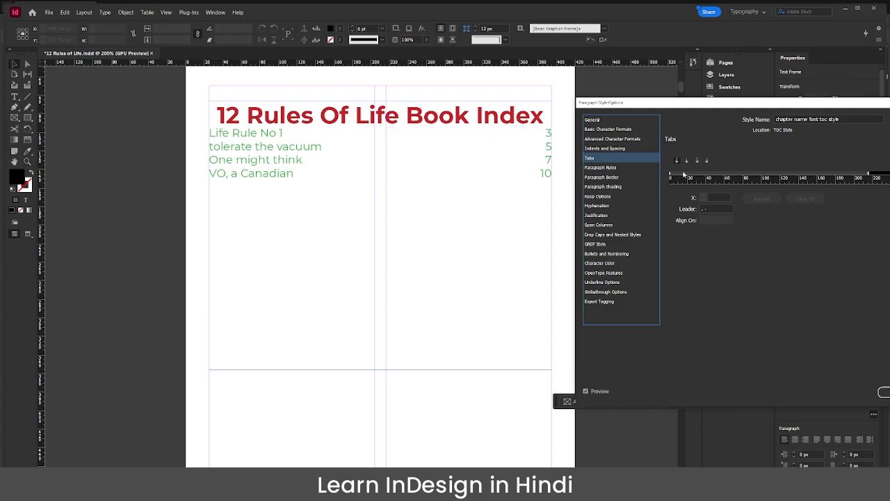
left_click(737, 174)
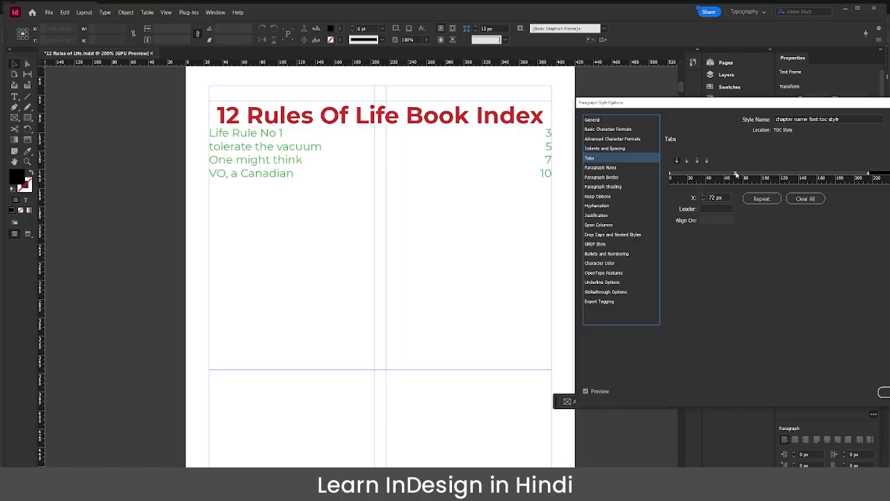
left_click(710, 209)
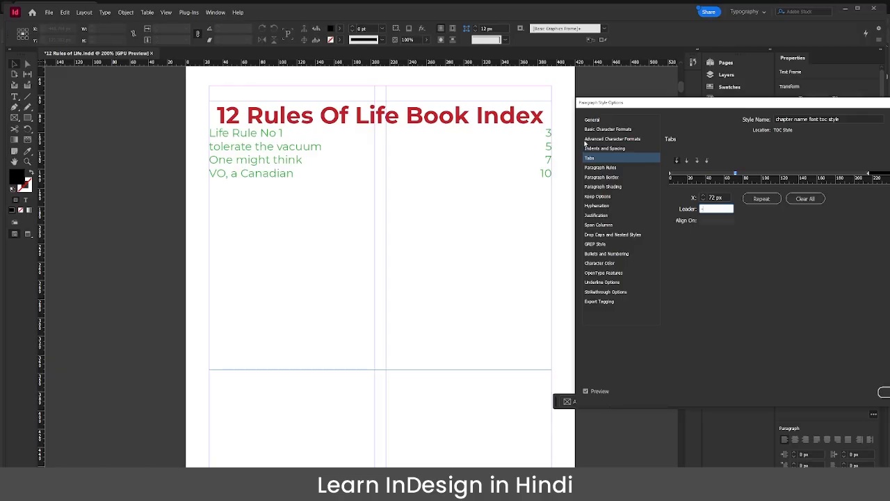
left_click(884, 393)
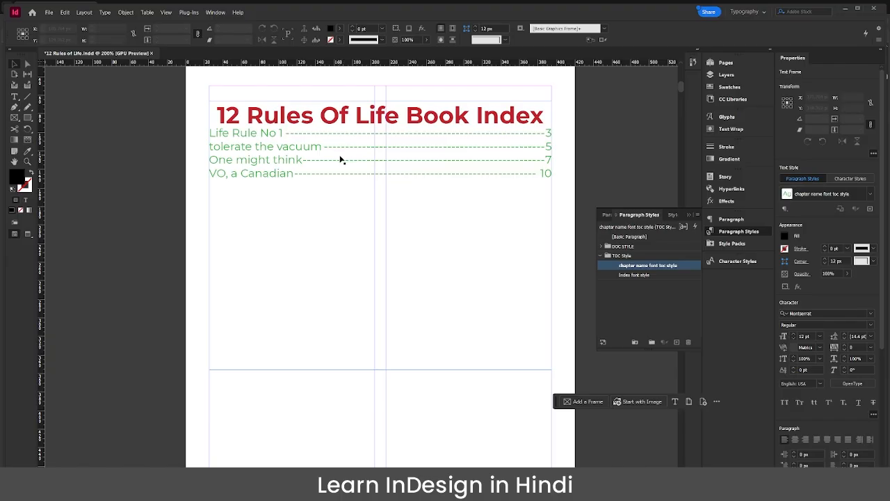
- Change the 72 px tab stop's leader in chapter name font toc style to a dotted leader
double_click(692, 267)
left_click(590, 159)
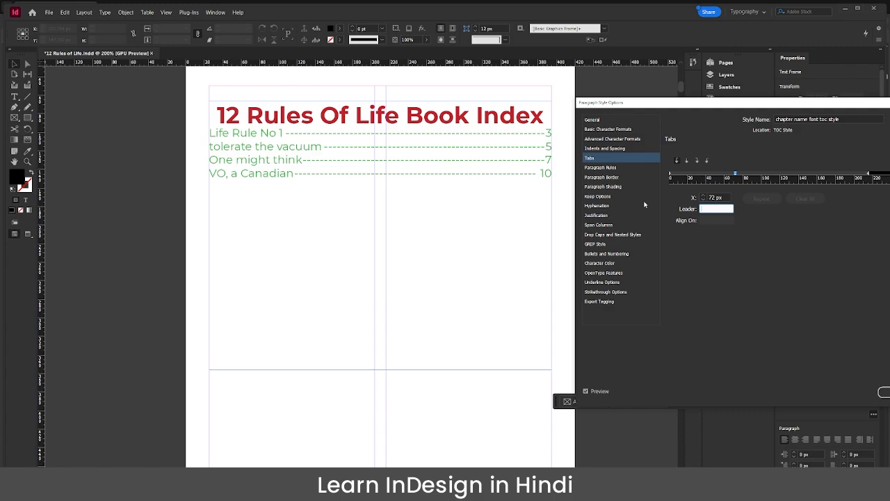
left_click(883, 392)
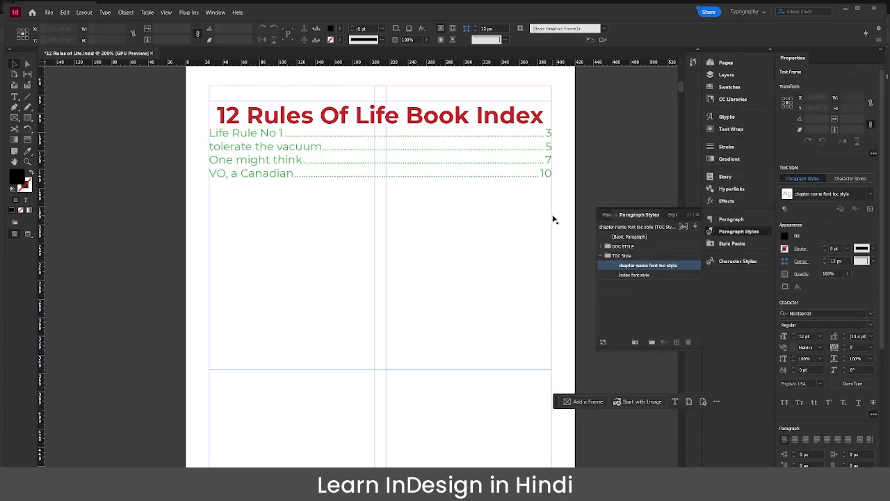
- Set Space After to 10 px in the Indents and Spacing of chapter name font toc style
double_click(684, 265)
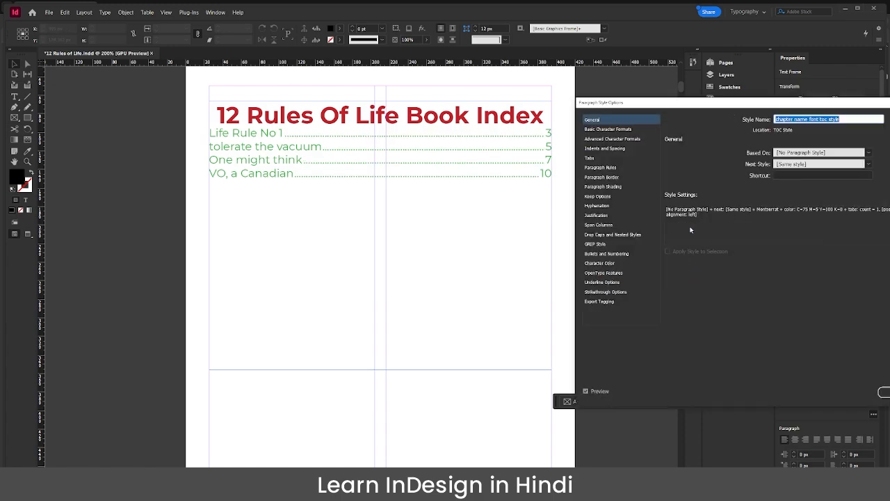
left_click(600, 140)
left_click(603, 150)
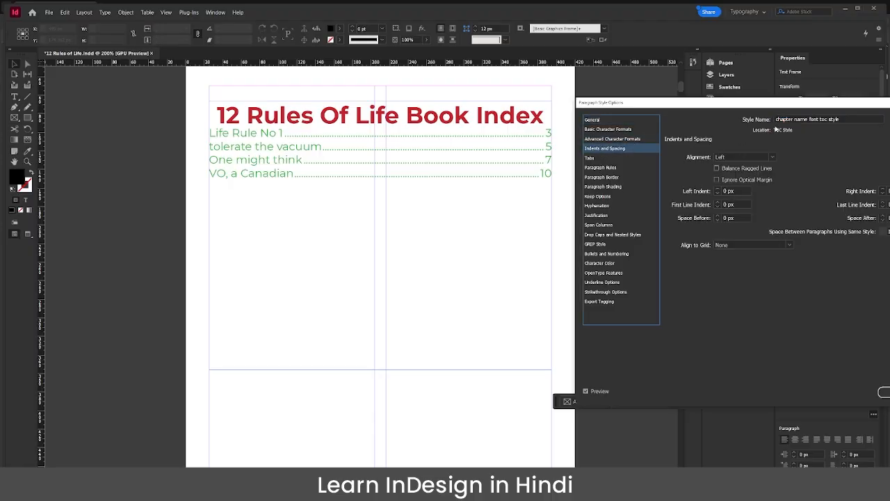
left_click_drag(774, 105, 730, 99)
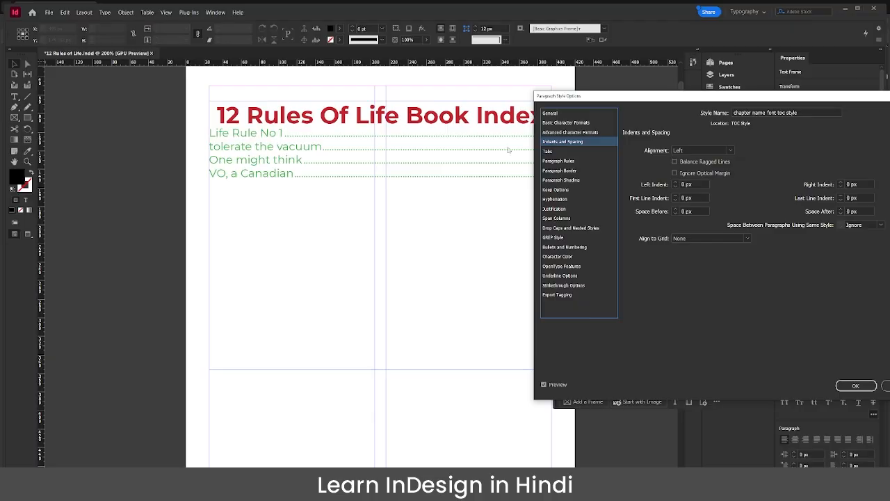
left_click(842, 210)
left_click(841, 210)
left_click(842, 209)
left_click(841, 210)
left_click(841, 209)
left_click(842, 210)
left_click(841, 210)
left_click(841, 209)
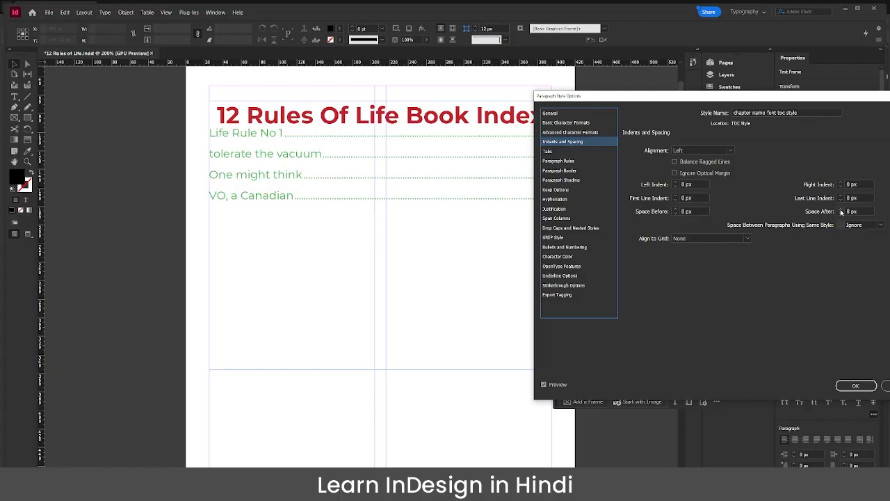
left_click(841, 210)
left_click(841, 210)
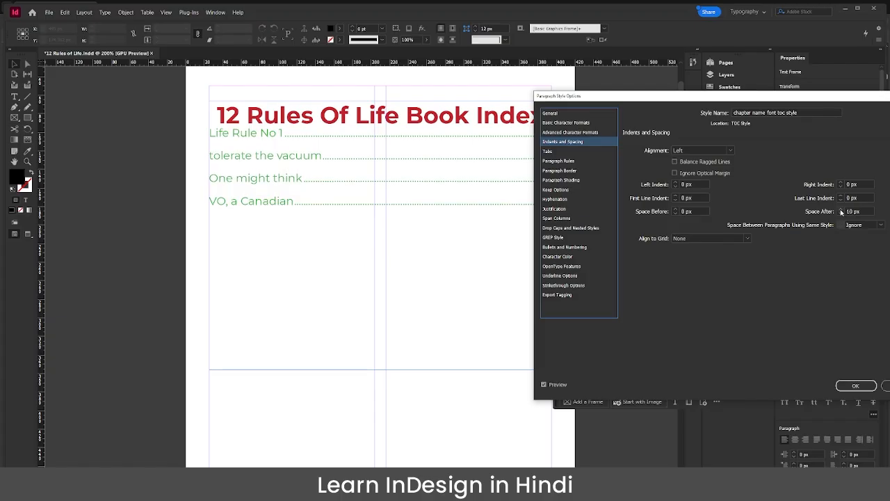
left_click(856, 385)
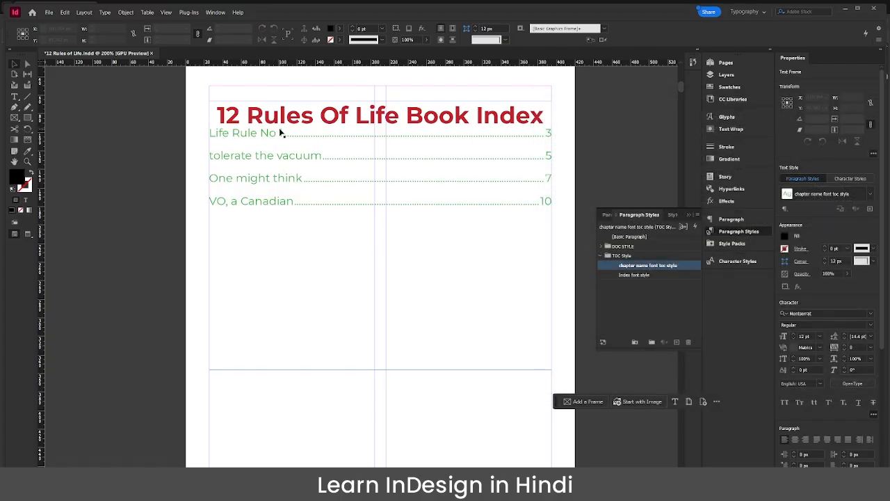
- Set Space After to 17 px in the Indents and Spacing of Index font style
left_click(640, 275)
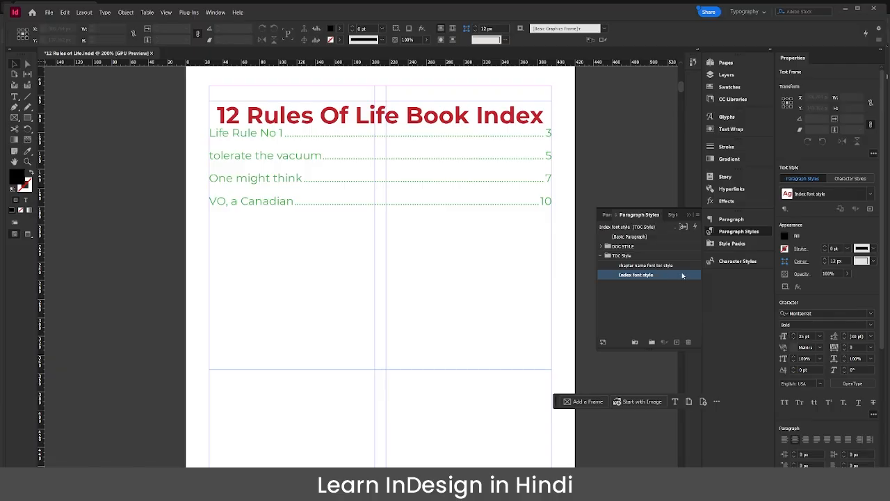
left_click(683, 275)
double_click(683, 275)
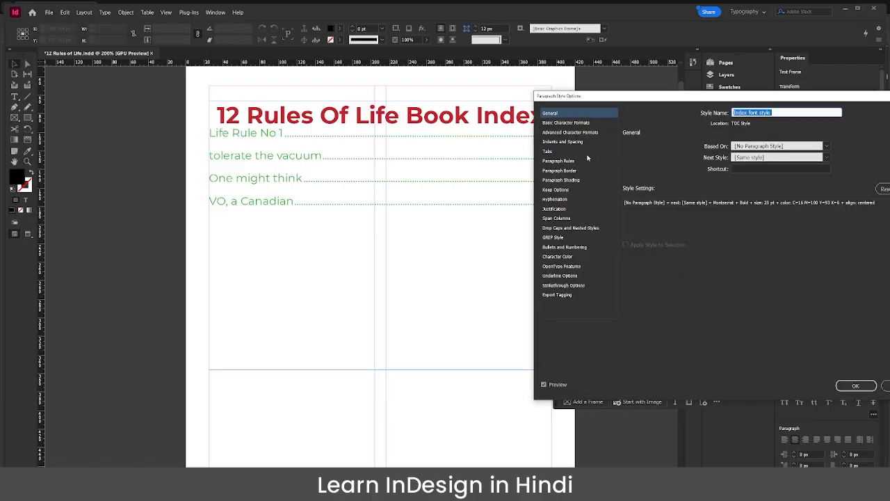
left_click(557, 143)
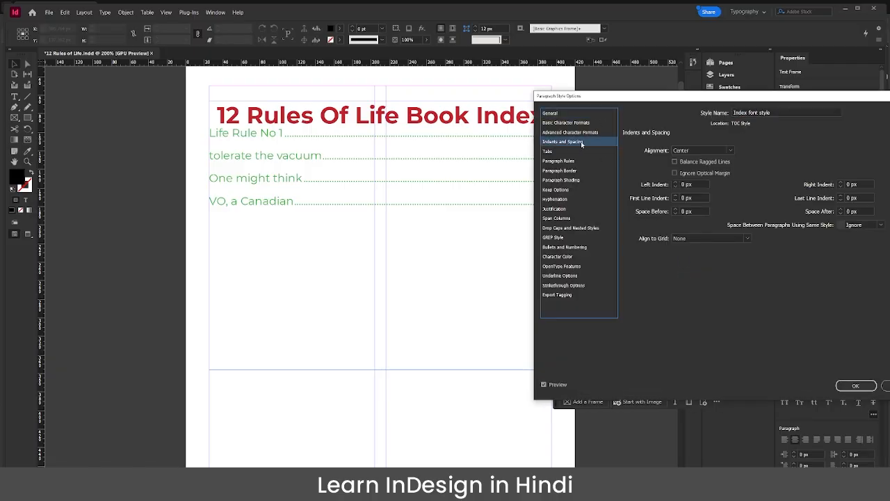
left_click(840, 209)
left_click(840, 209)
left_click(840, 208)
left_click(841, 209)
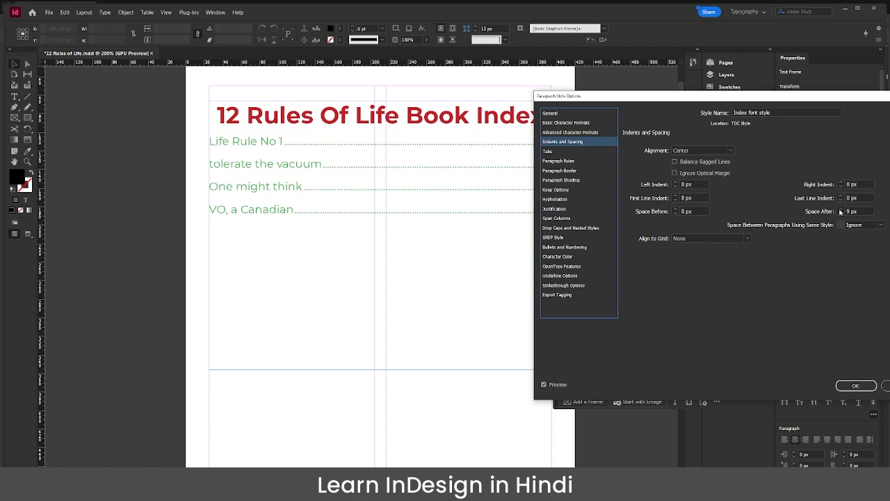
left_click(841, 208)
left_click(841, 208)
left_click(841, 209)
left_click(841, 208)
left_click(840, 209)
left_click(840, 209)
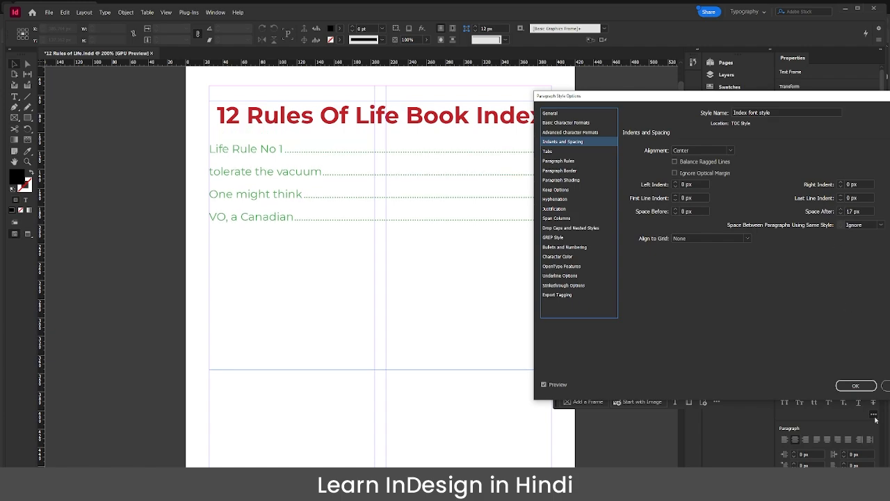
left_click(855, 386)
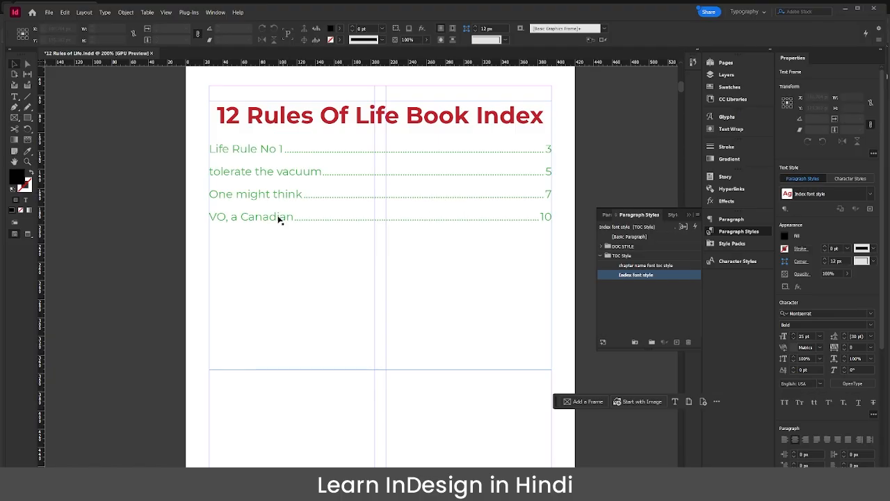
- Copy "And that is why" from page 12's body text into a new text frame about 255 by 26 px above the columns
key("ctrl+minus")
key("ctrl+minus")
scroll(318, 236, "down", 15)
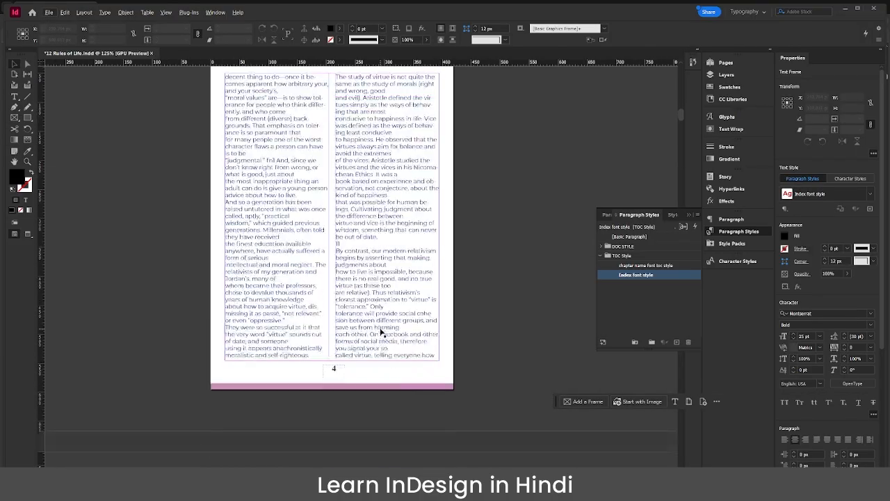
scroll(382, 332, "down", 20)
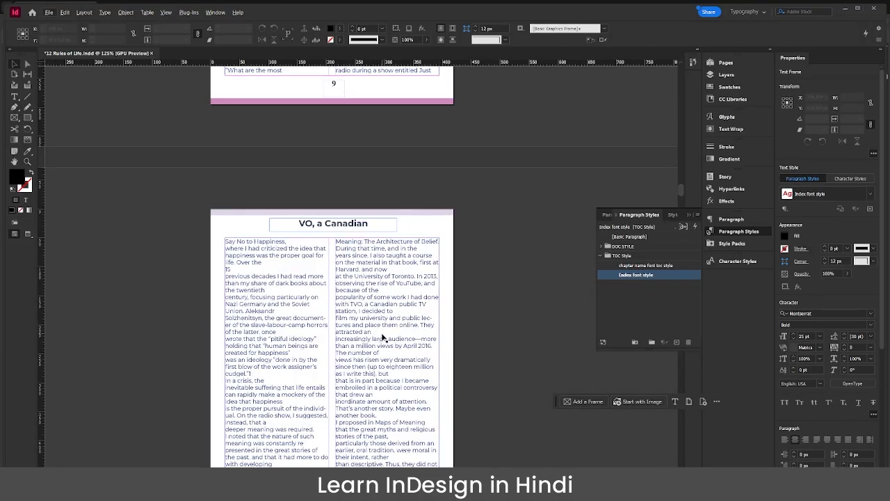
scroll(382, 334, "down", 20)
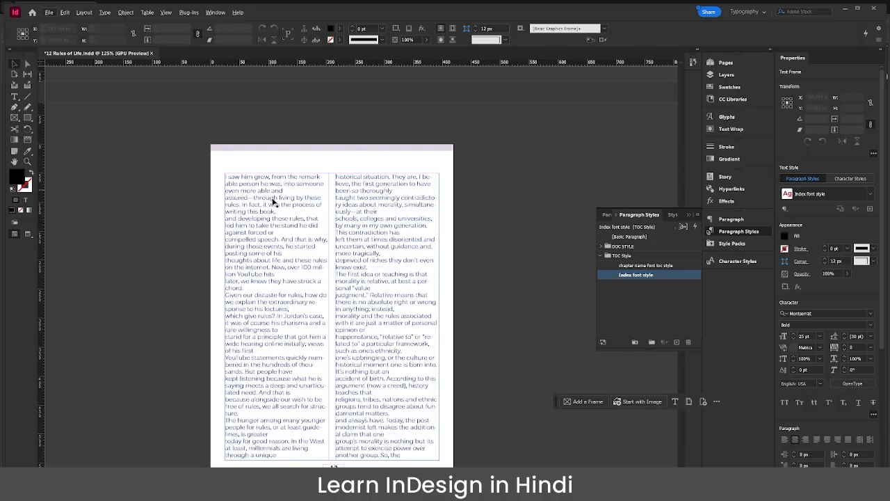
left_click(273, 202)
key("t")
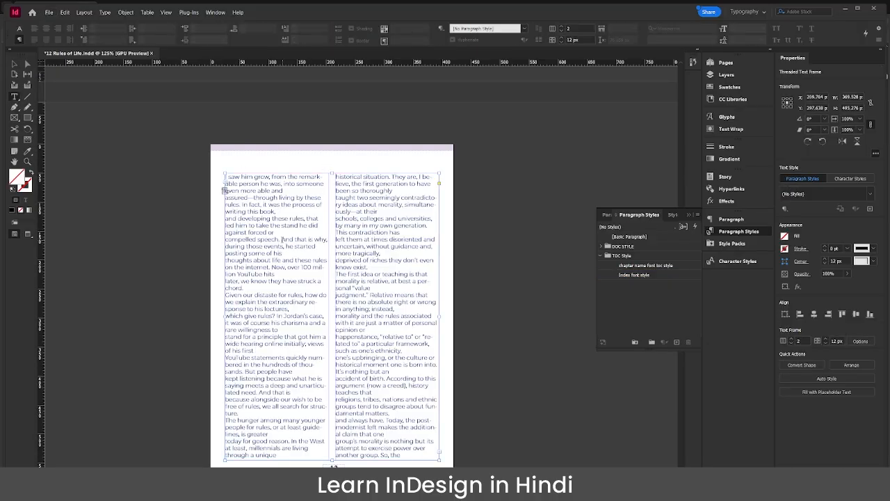
left_click_drag(282, 239, 326, 239)
key("ctrl+c")
left_click_drag(251, 154, 398, 168)
key("ctrl+v")
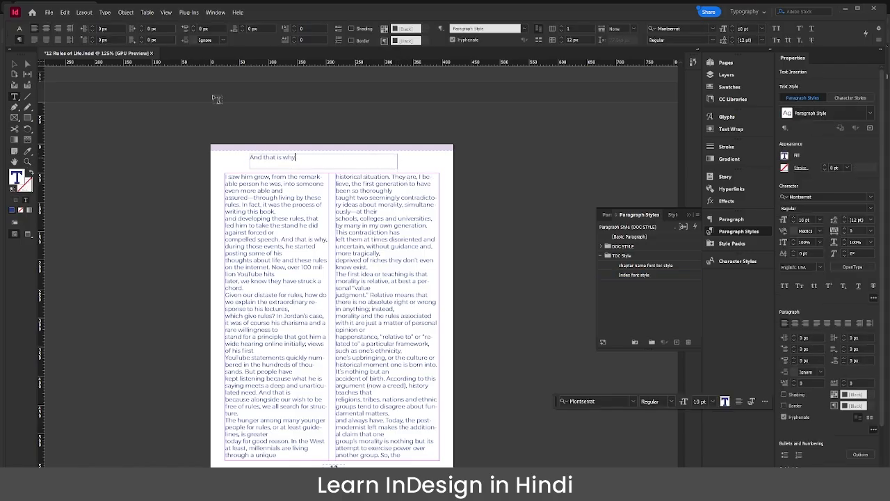
- Apply the Chapter Heading paragraph style to page 12's "And that is why" text frame
key("Escape")
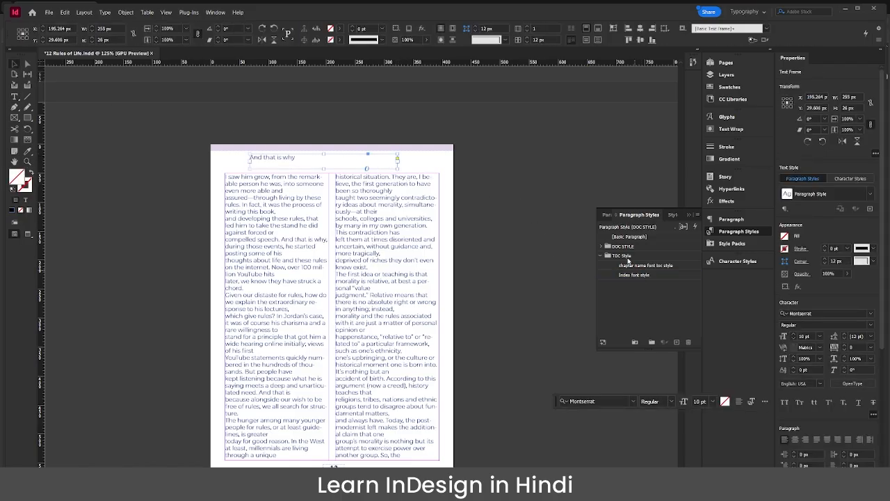
left_click(602, 247)
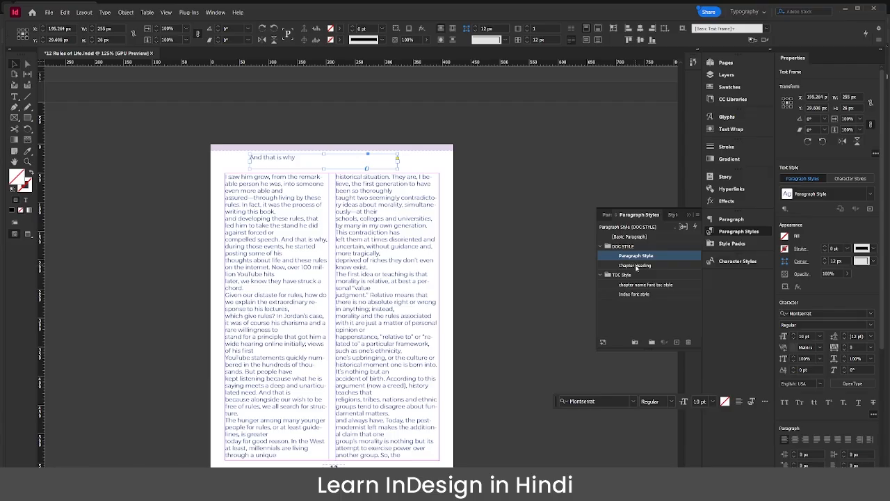
left_click(636, 266)
- Copy "how ignorant" from page 14's body text into a new text frame about 219 by 26 px above the columns
scroll(407, 243, "down", 10)
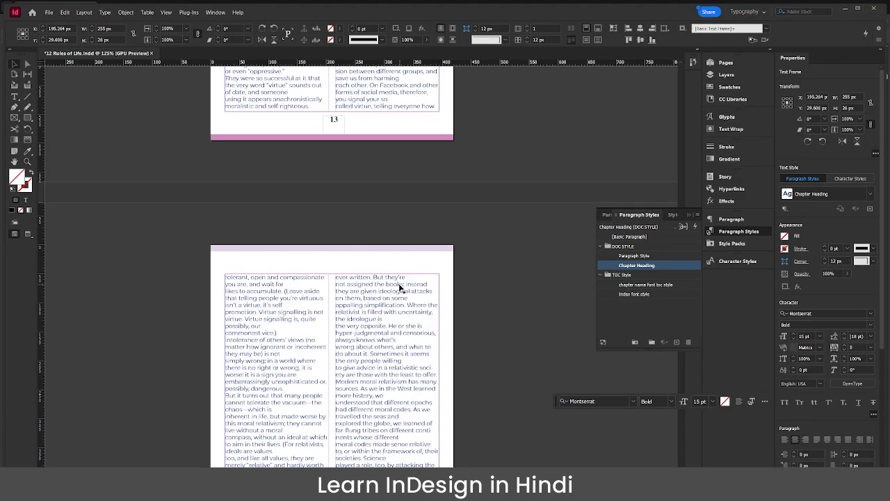
scroll(400, 287, "down", 5)
scroll(297, 161, "up", 3)
left_click(325, 201)
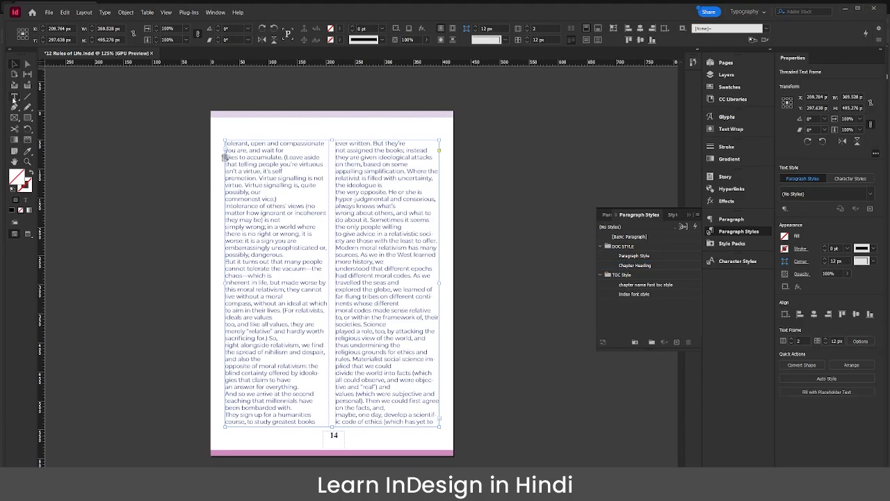
left_click(14, 97)
left_click(256, 208)
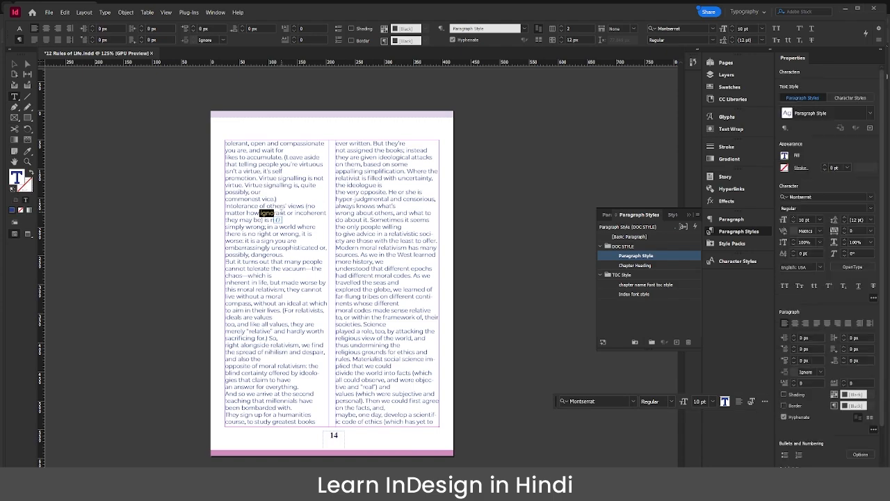
left_click_drag(240, 213, 286, 213)
key("ctrl+c")
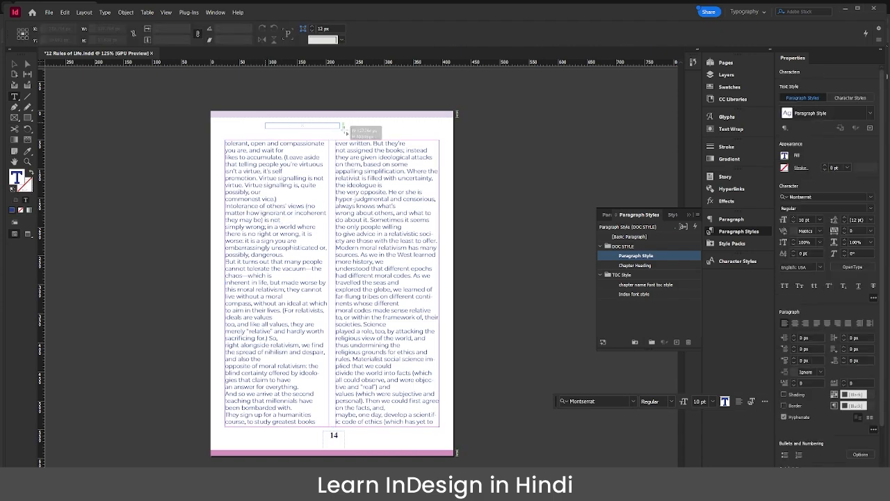
left_click_drag(265, 122, 393, 136)
key("ctrl+v")
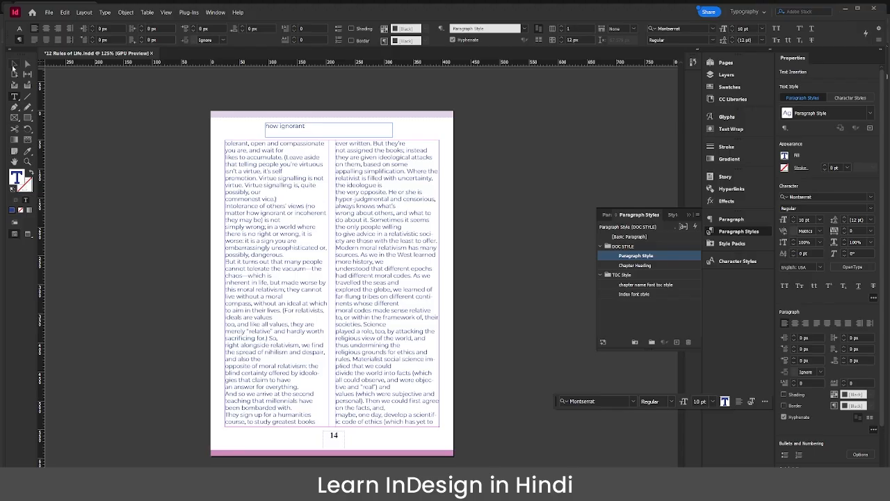
- Apply the Chapter Heading paragraph style to page 14's "how ignorant" text frame
left_click(13, 65)
left_click(636, 266)
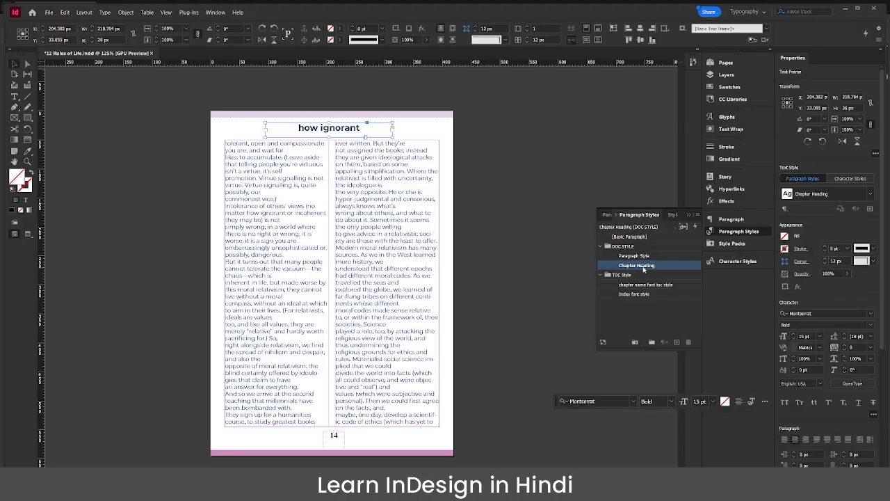
left_click(503, 170)
- Update the table of contents on page 2 to include the new chapter headings from pages 12 and 14
scroll(497, 253, "up", 5)
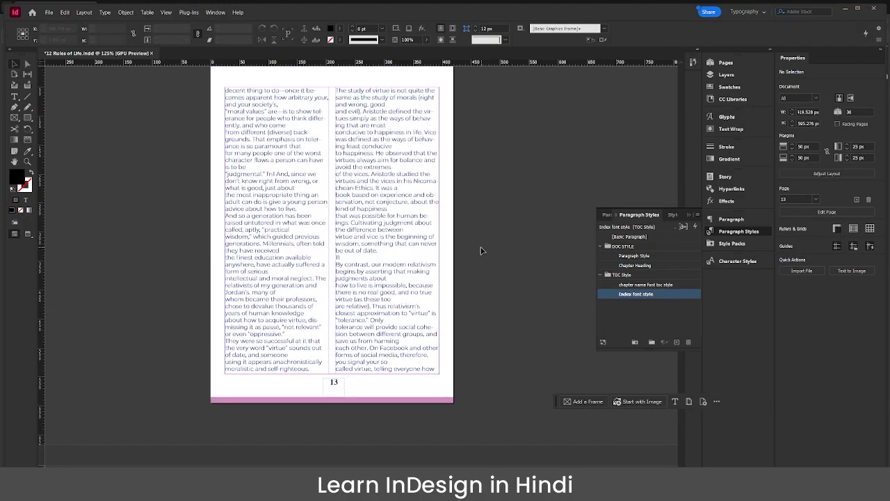
scroll(488, 251, "up", 10)
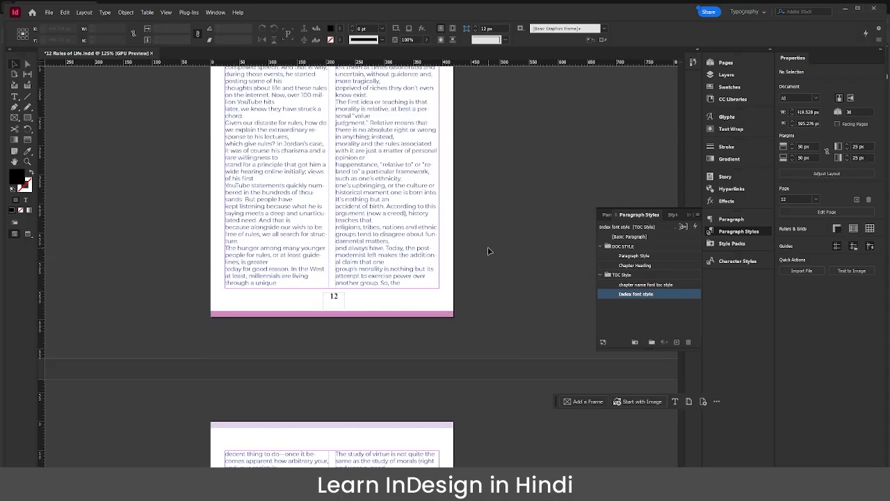
scroll(489, 251, "up", 8)
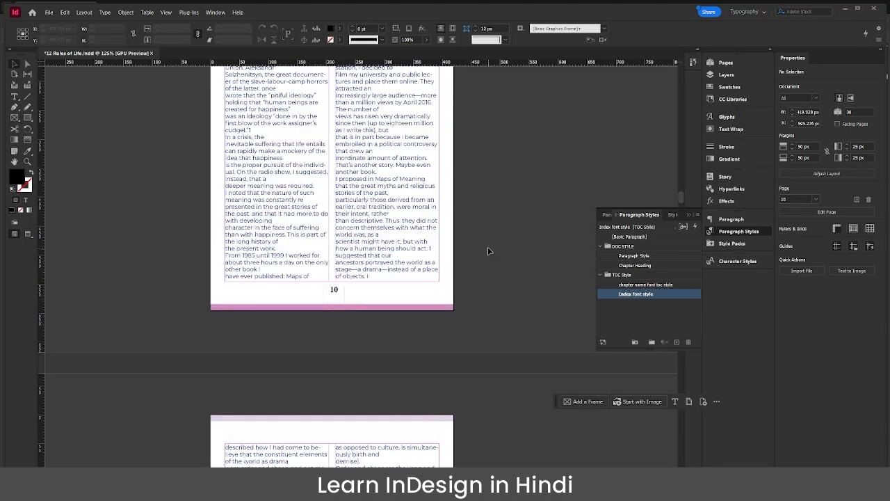
left_click_drag(682, 190, 681, 70)
scroll(497, 223, "down", 5)
scroll(416, 296, "down", 3)
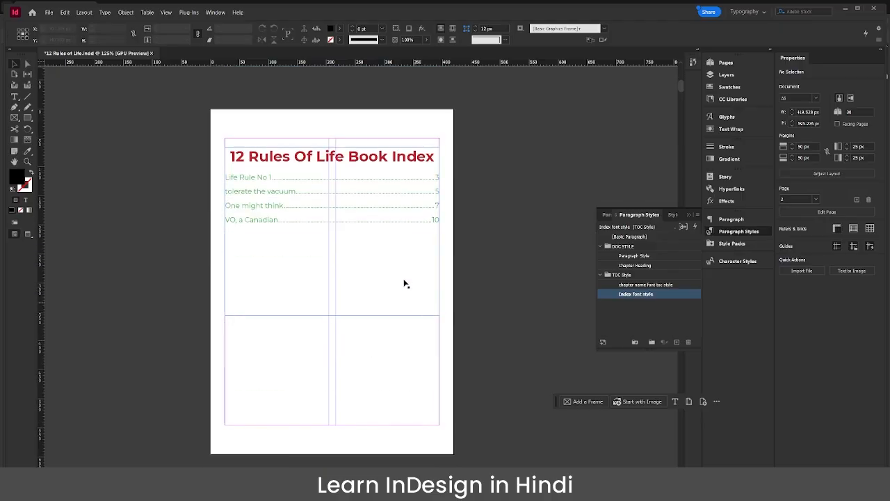
left_click(364, 219)
left_click(83, 12)
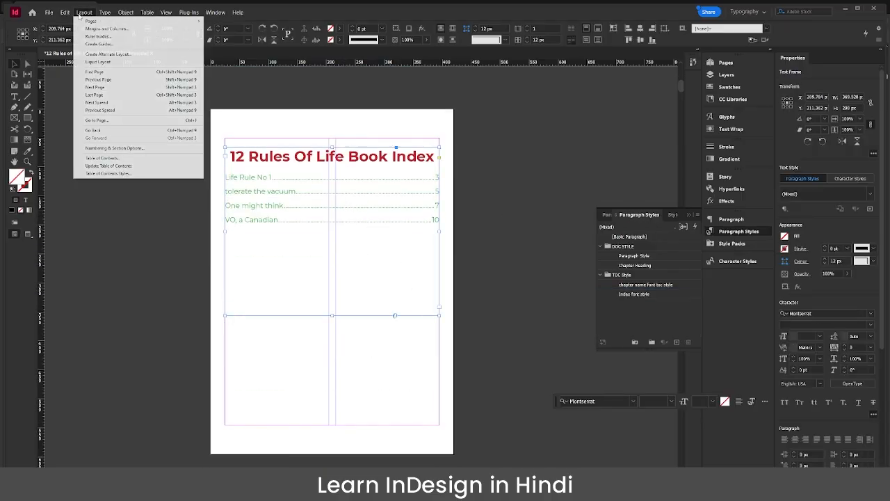
left_click(144, 168)
left_click(516, 263)
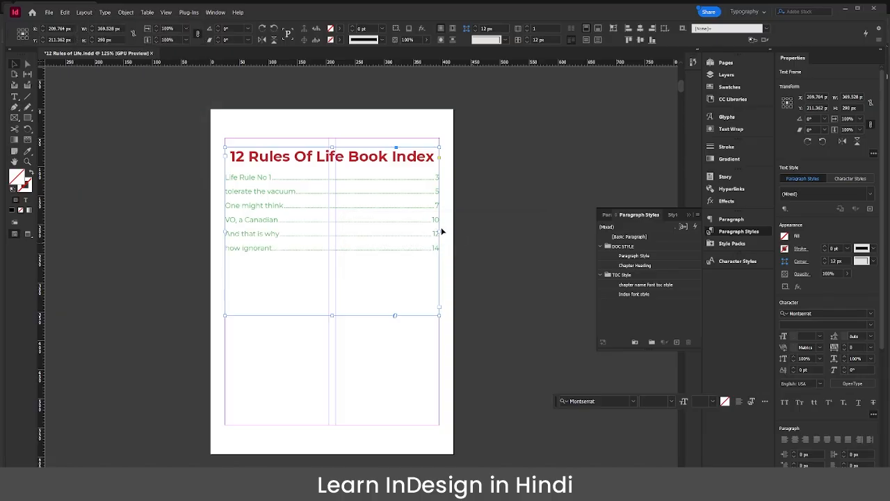
left_click(483, 218)
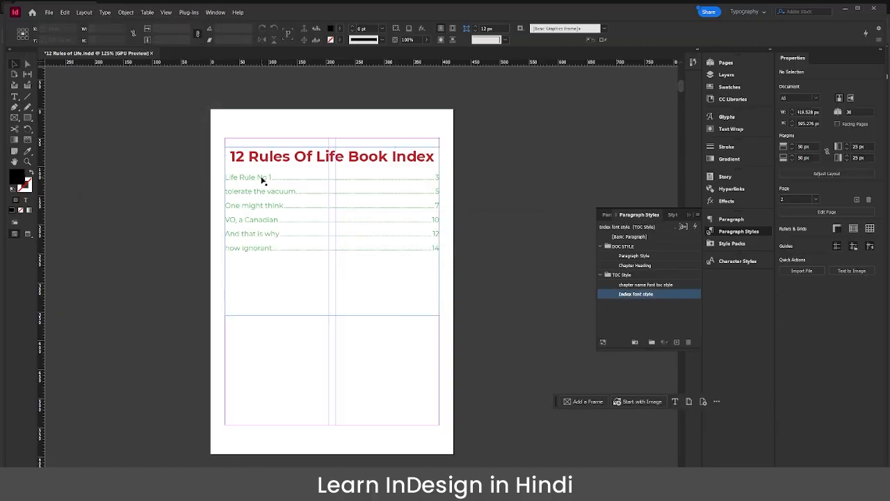
- Set the font style of chapter name font toc style to Bold
left_click(640, 284)
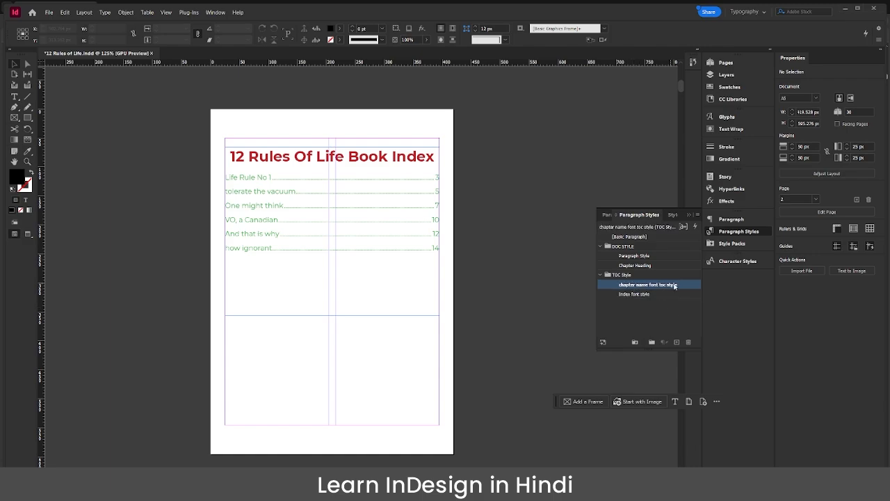
double_click(674, 286)
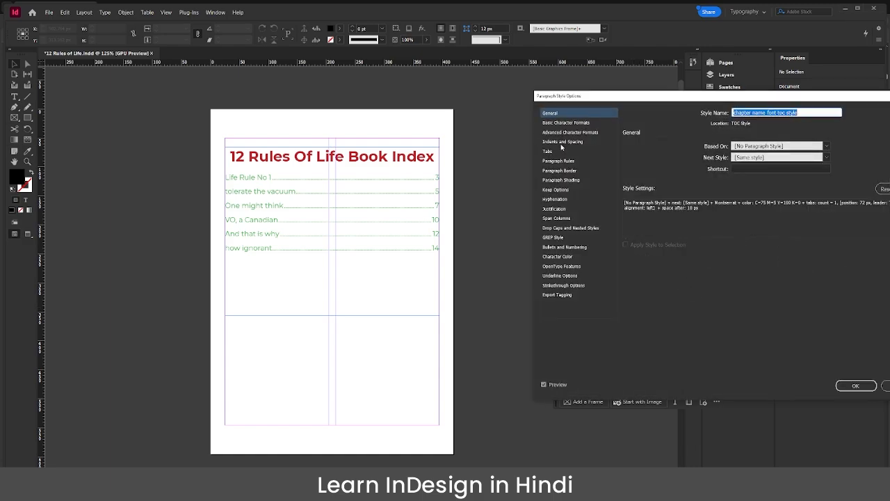
left_click(557, 123)
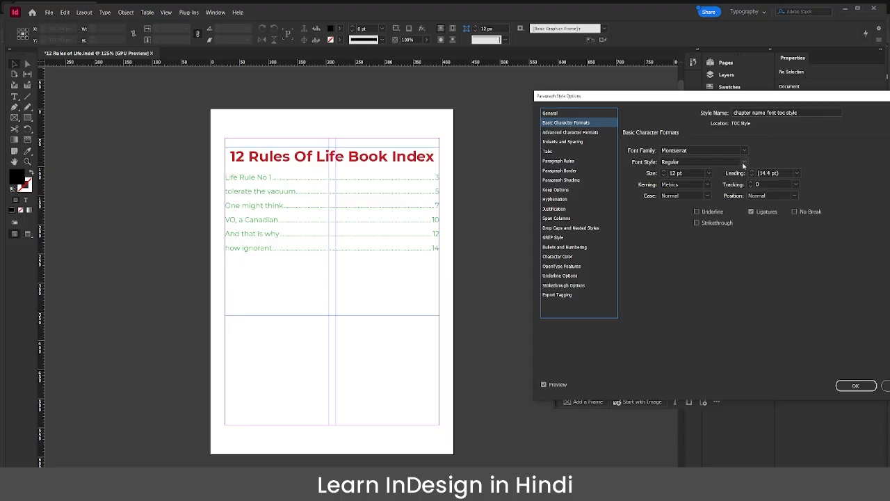
left_click(743, 162)
left_click(703, 280)
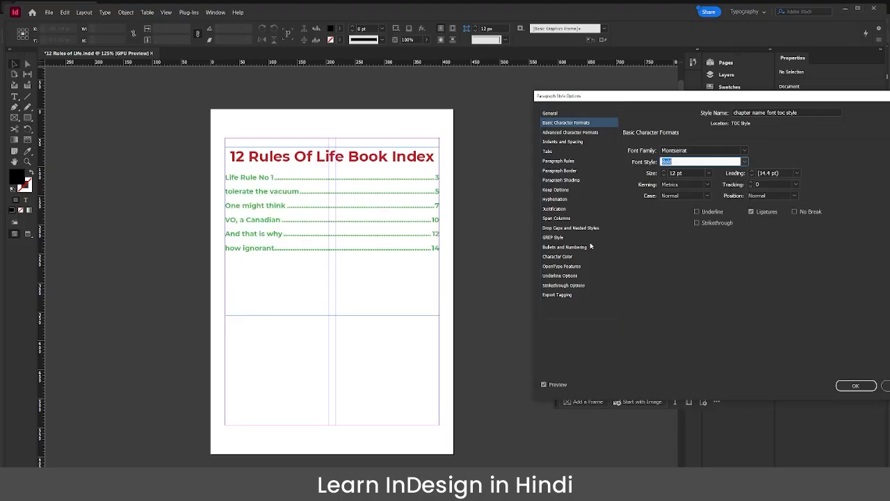